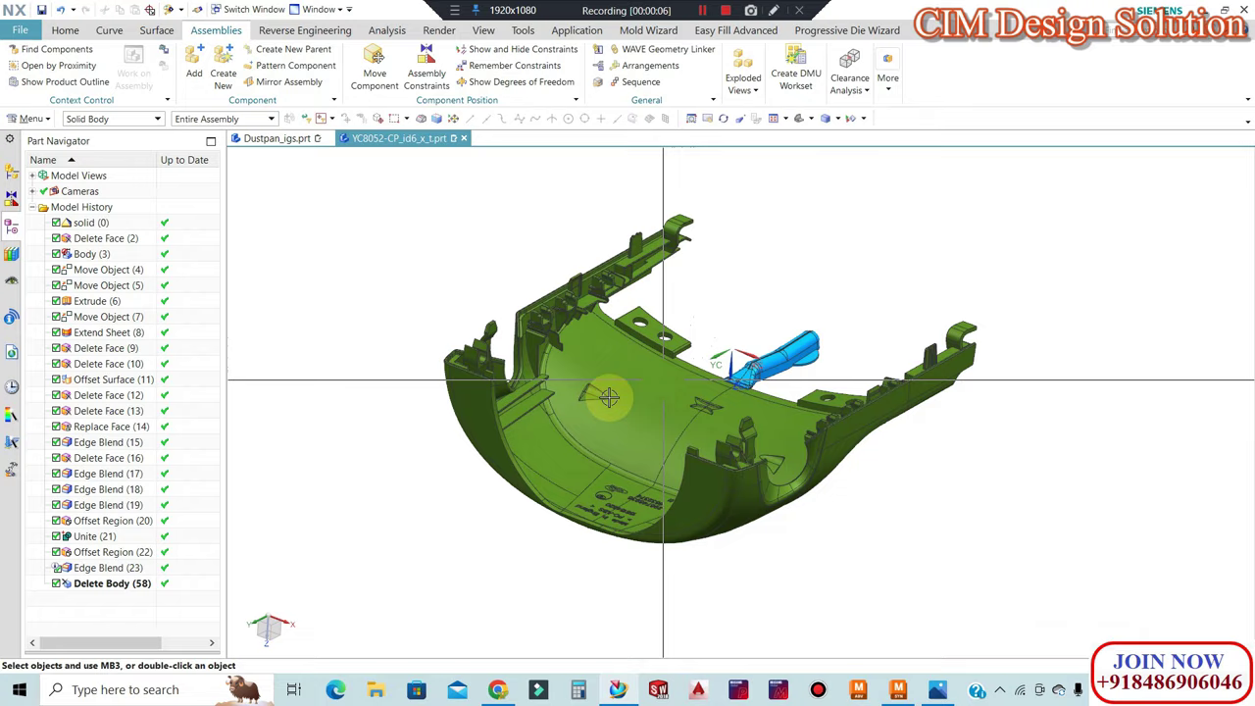
- Rotate the green YC8052-CP cover part to a new angle and zoom in on its side
mouse_move(728, 316)
middle_down()
mouse_move(722, 409)
mouse_move(617, 359)
mouse_move(728, 434)
mouse_move(691, 351)
mouse_move(695, 507)
mouse_move(733, 462)
mouse_move(693, 502)
mouse_move(653, 383)
mouse_move(638, 395)
mouse_move(661, 392)
mouse_move(638, 421)
mouse_move(680, 383)
mouse_move(638, 409)
middle_up()
scroll(627, 356, up, 2)
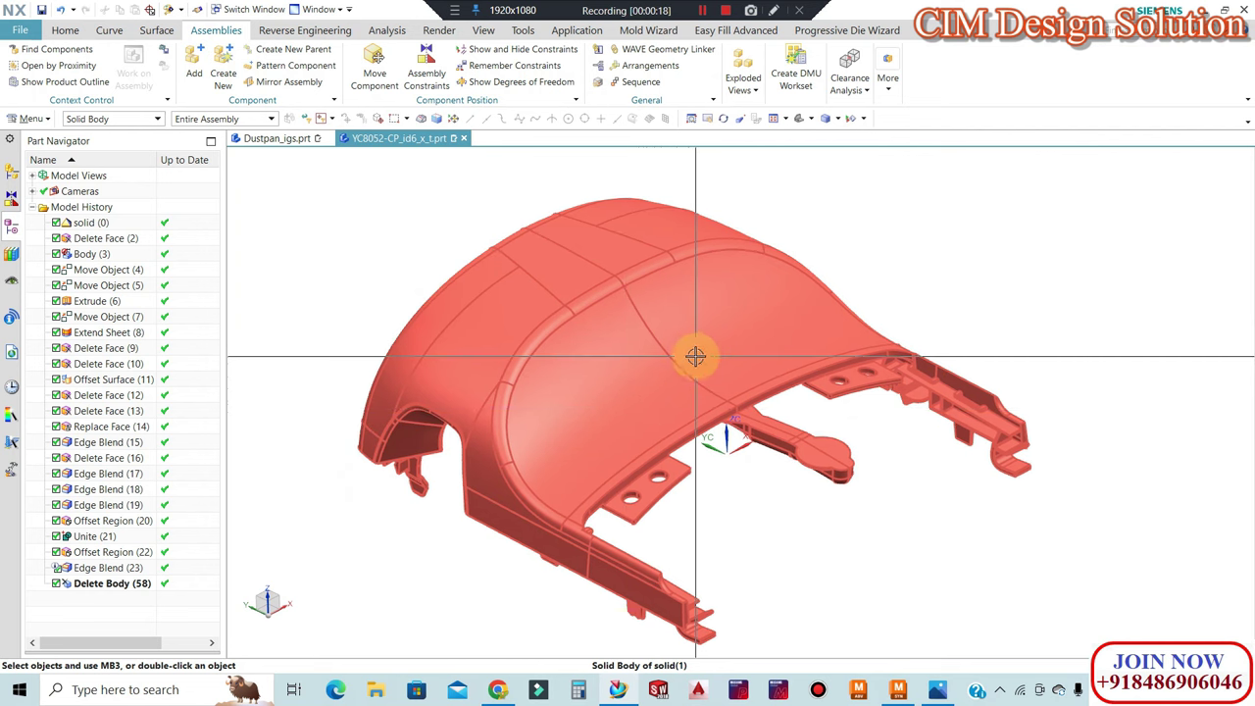
click(510, 693)
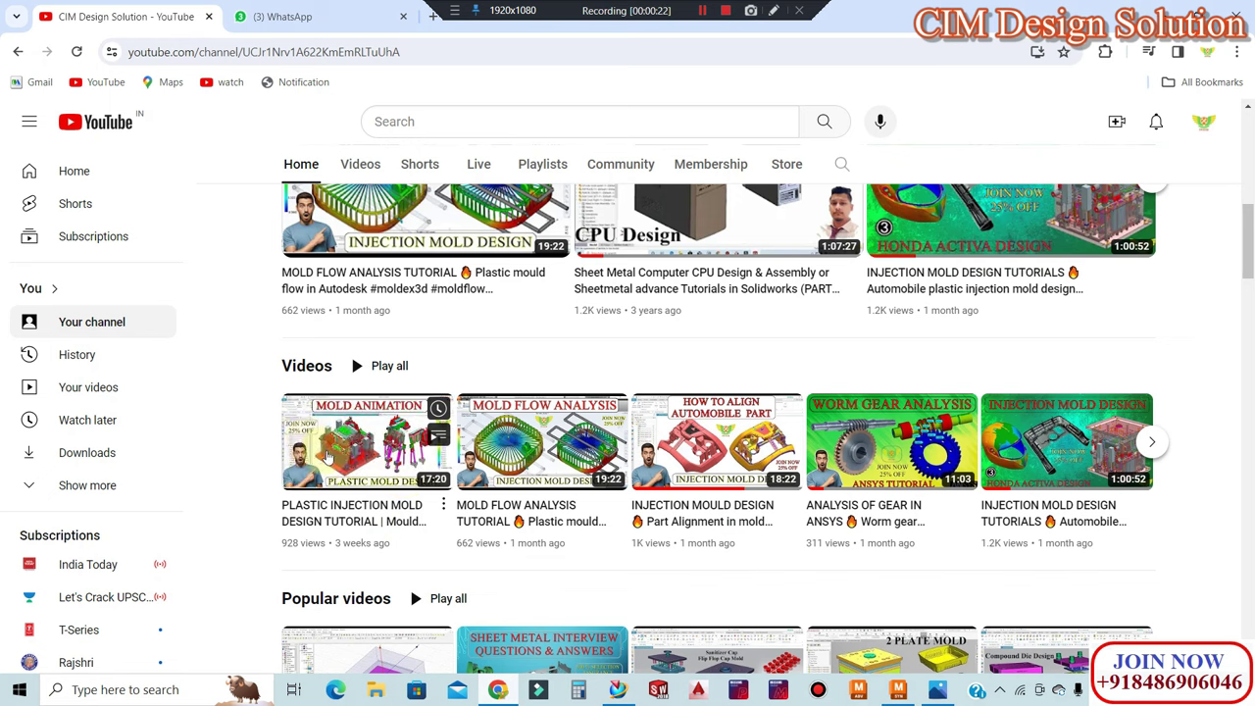
click(937, 689)
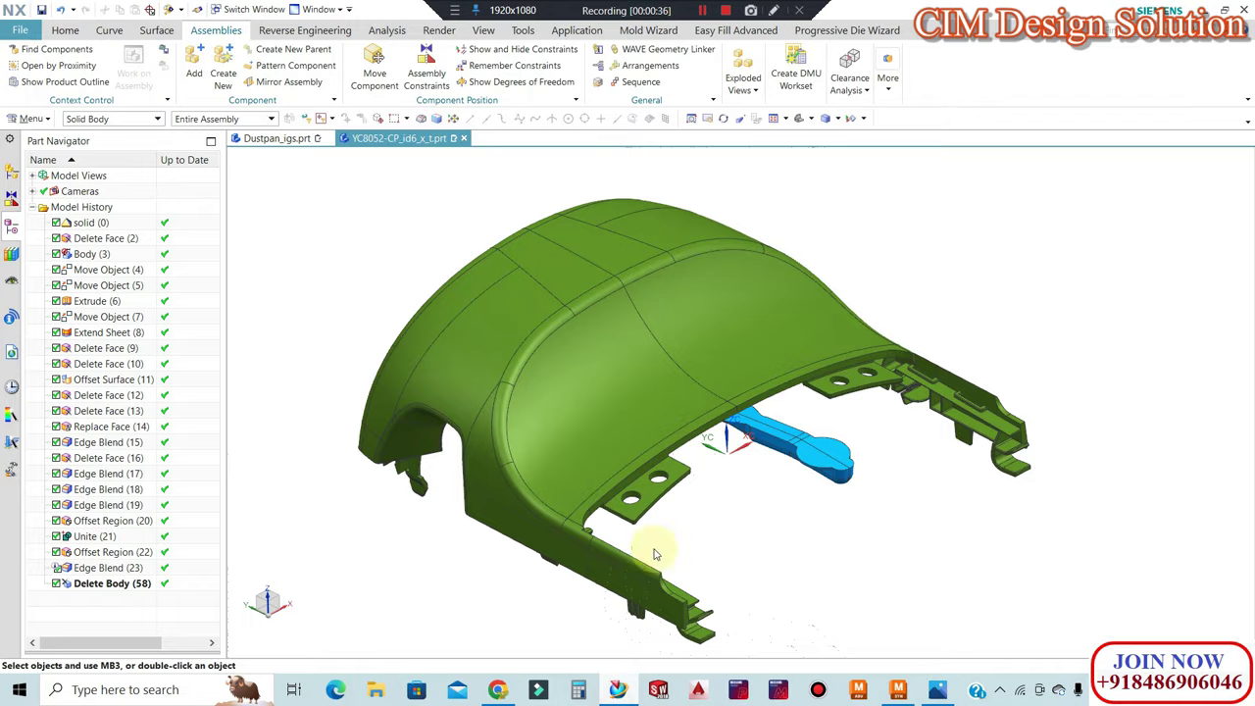
- Orbit, re-centre and zoom around the cover part to inspect it from several closer angles
scroll(705, 322, up, 2)
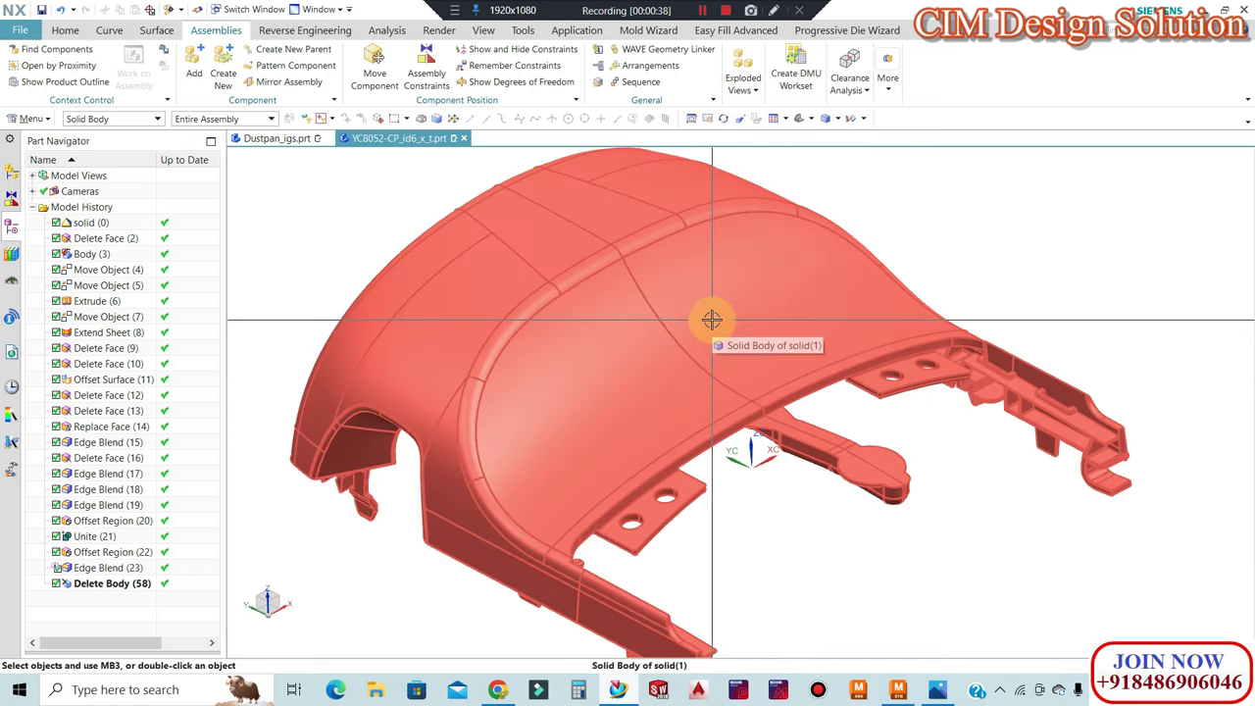
middle_drag(874, 236, 731, 341)
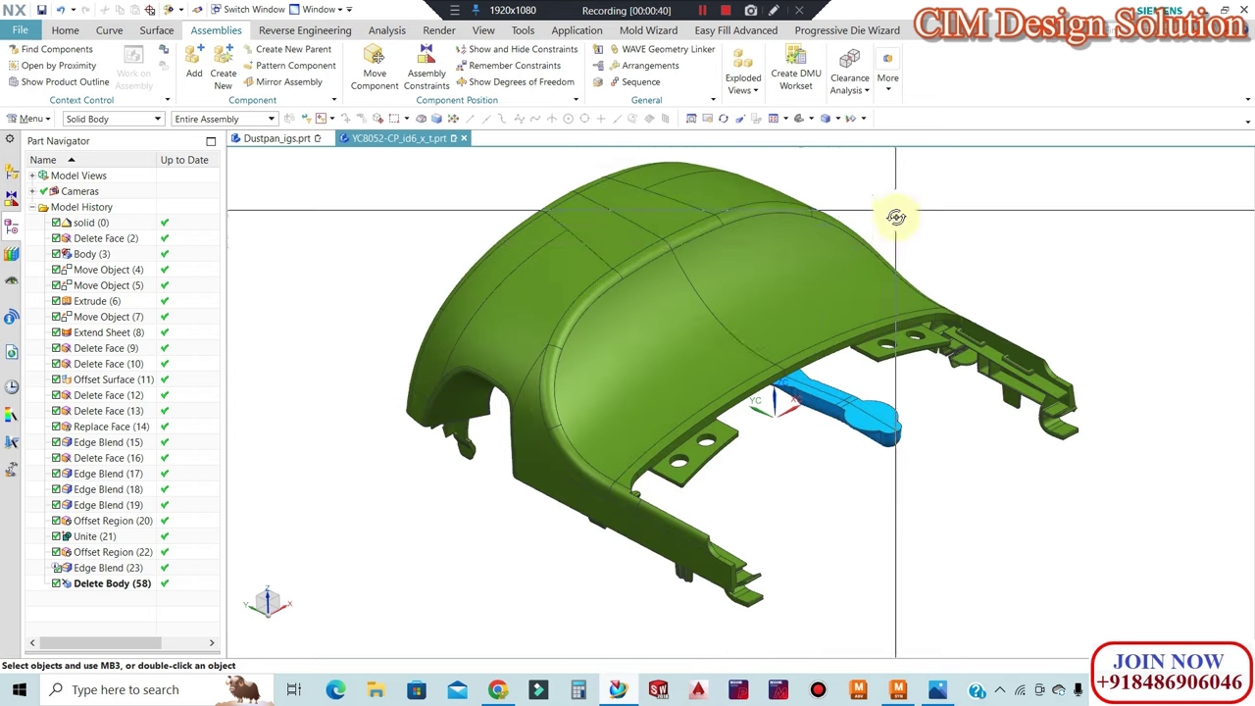
scroll(911, 252, down, 3)
scroll(745, 392, up, 3)
middle_drag(725, 403, 621, 364)
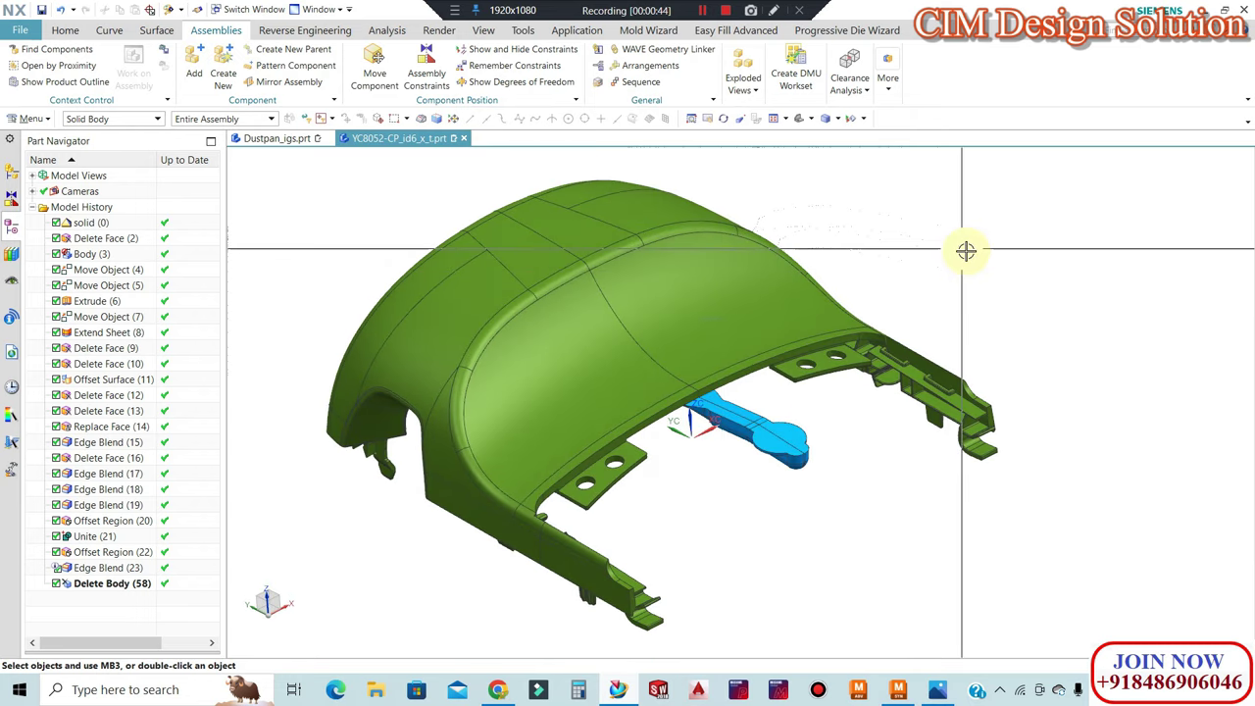
scroll(560, 271, up, 1)
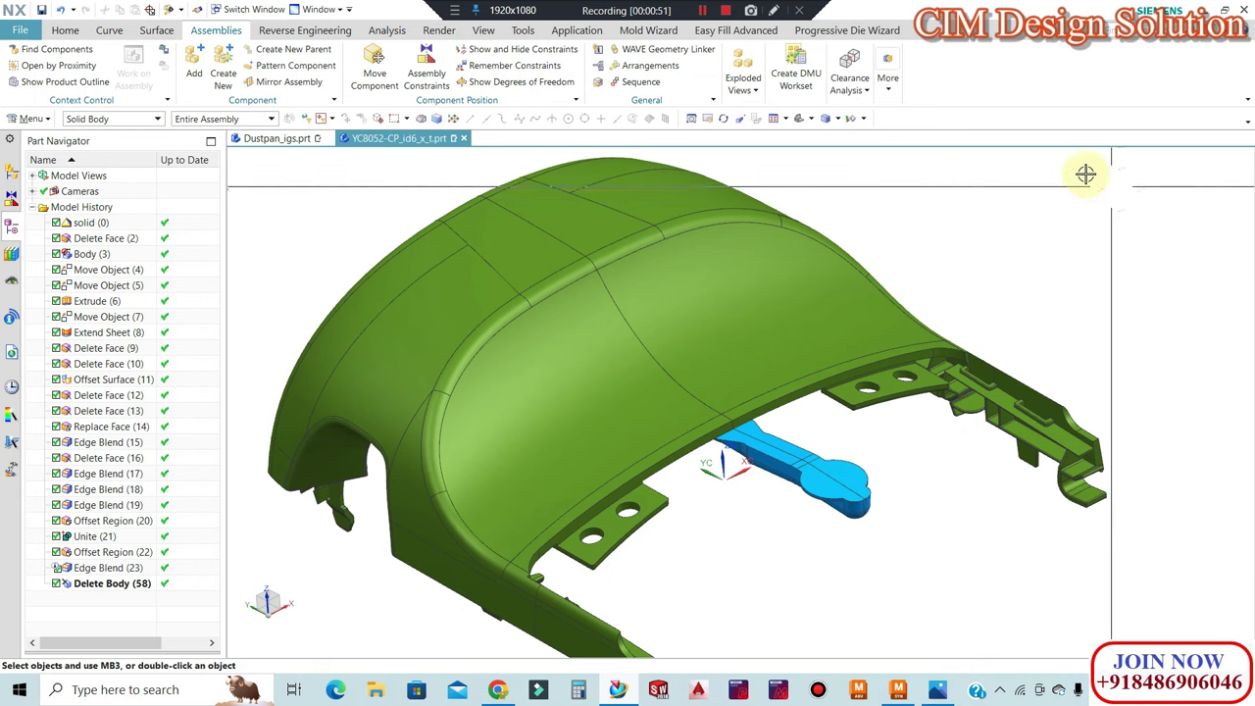
middle_drag(885, 303, 1045, 214)
scroll(1076, 244, up, 1)
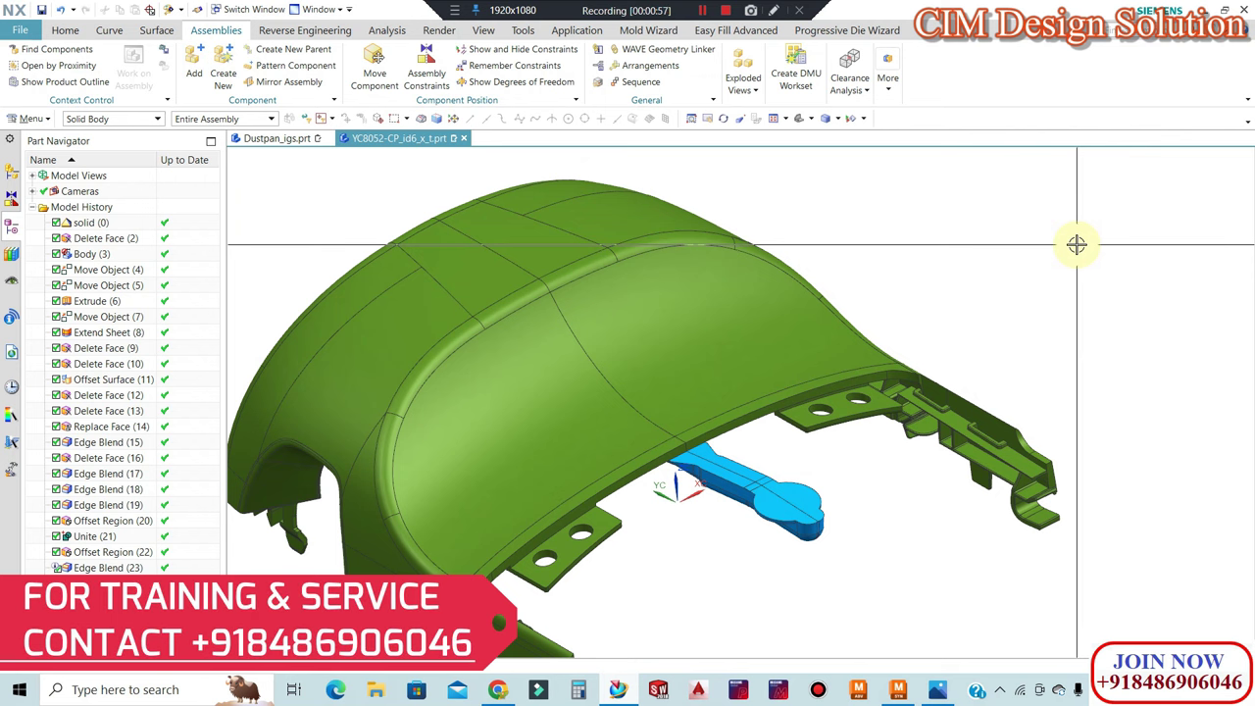
scroll(637, 342, up, 1)
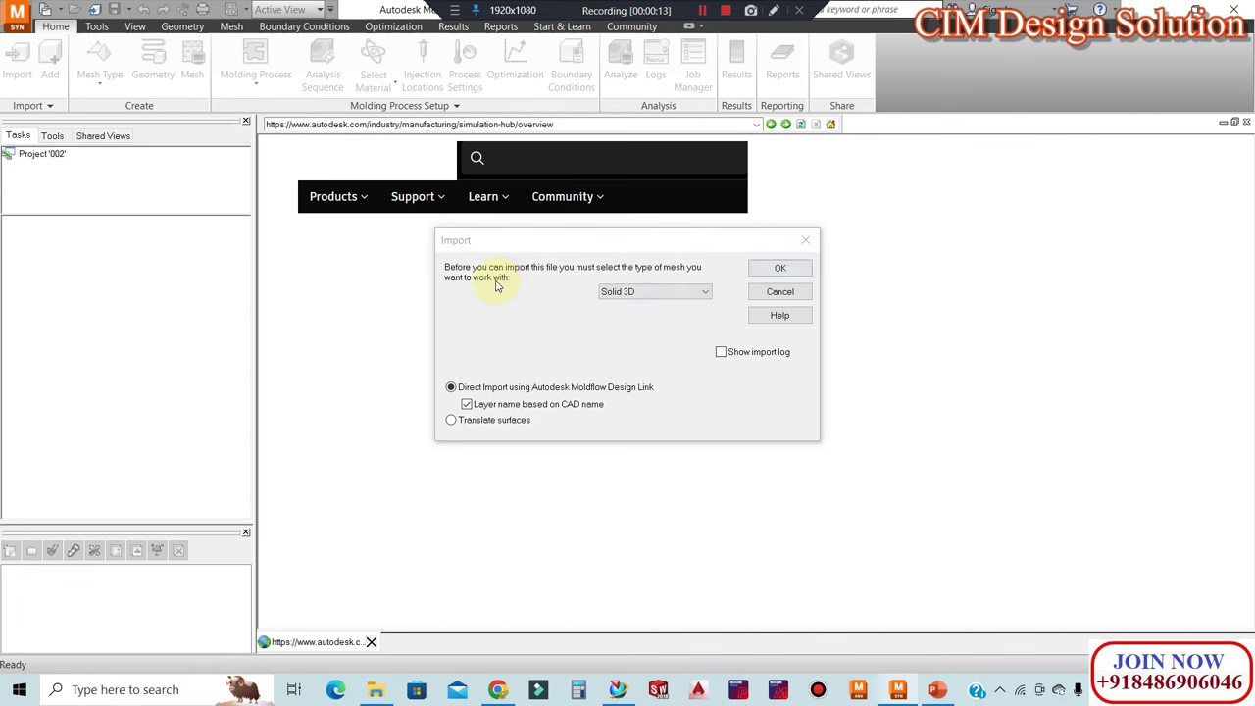
click(624, 295)
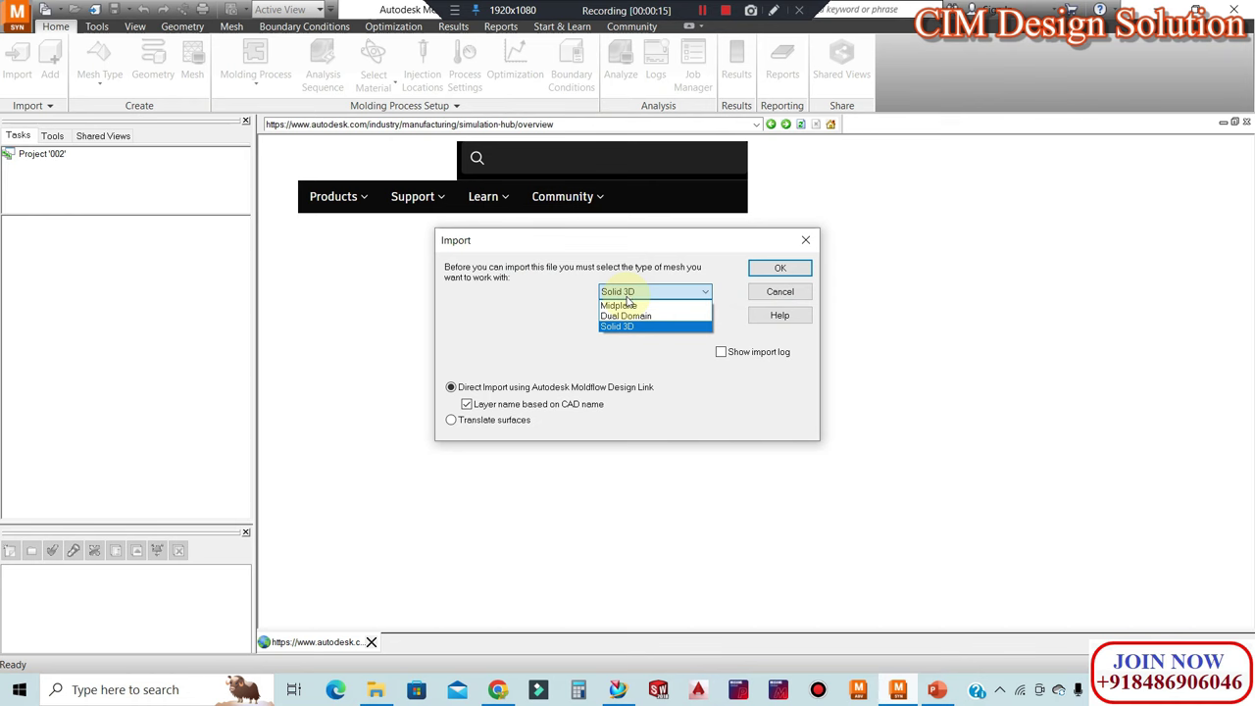
click(624, 305)
click(627, 292)
click(633, 316)
click(632, 292)
click(632, 325)
click(628, 293)
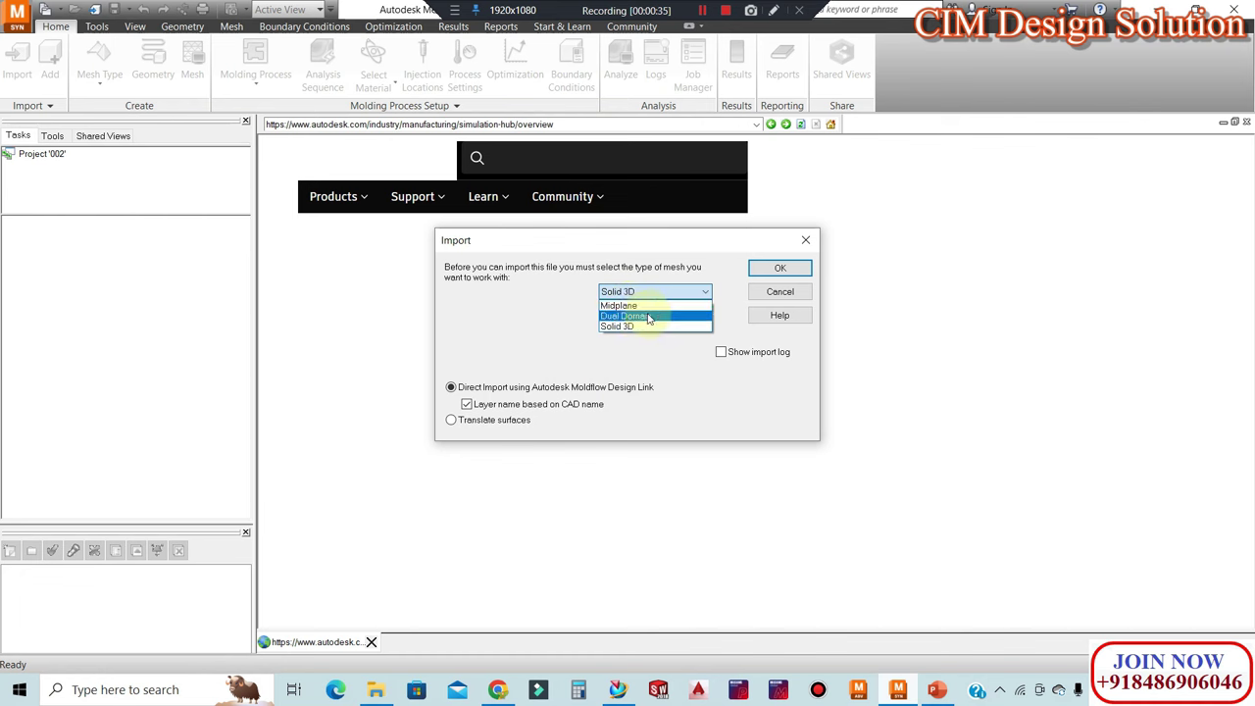
click(637, 316)
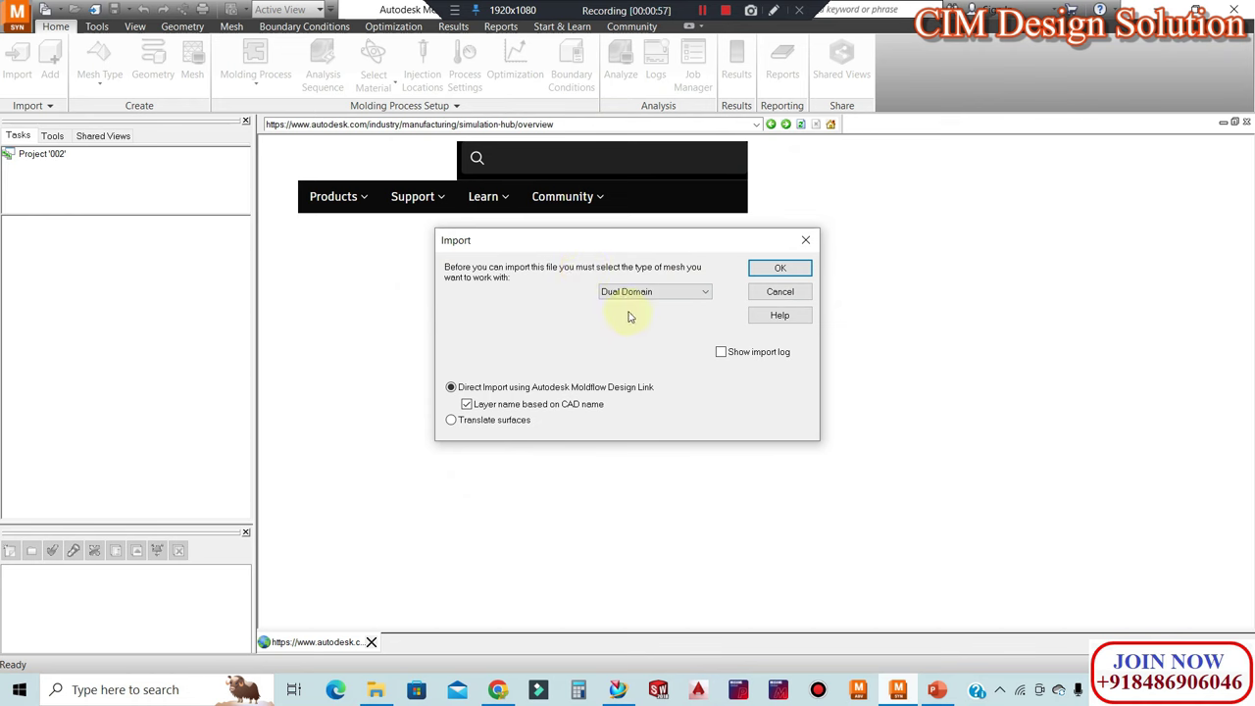
click(663, 297)
click(612, 317)
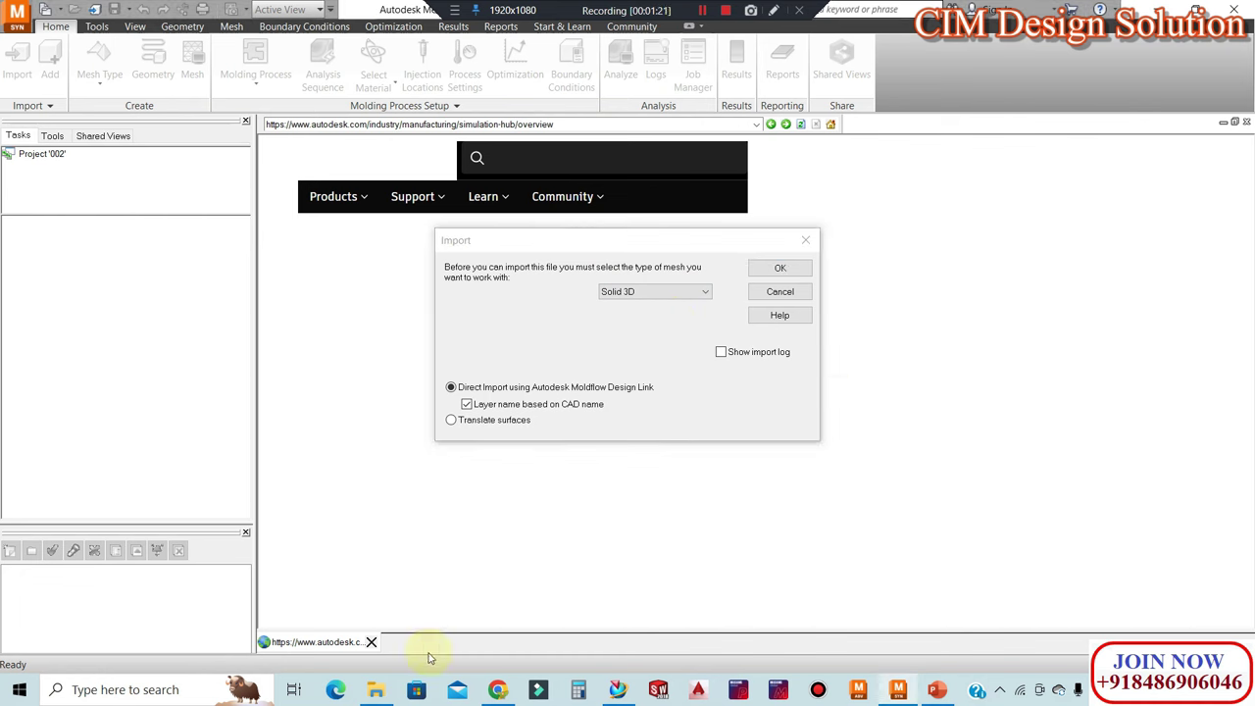
- Open dual domain.png from the Desktop's New folder in File Explorer
click(379, 691)
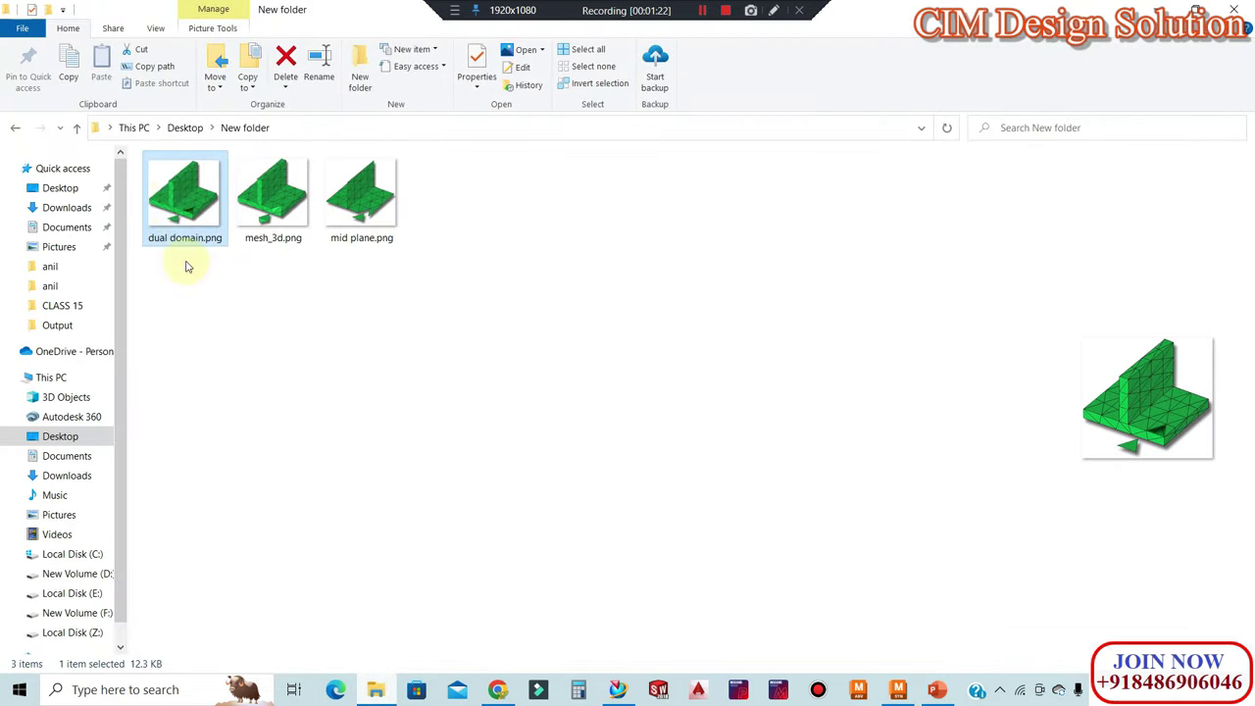
double_click(169, 206)
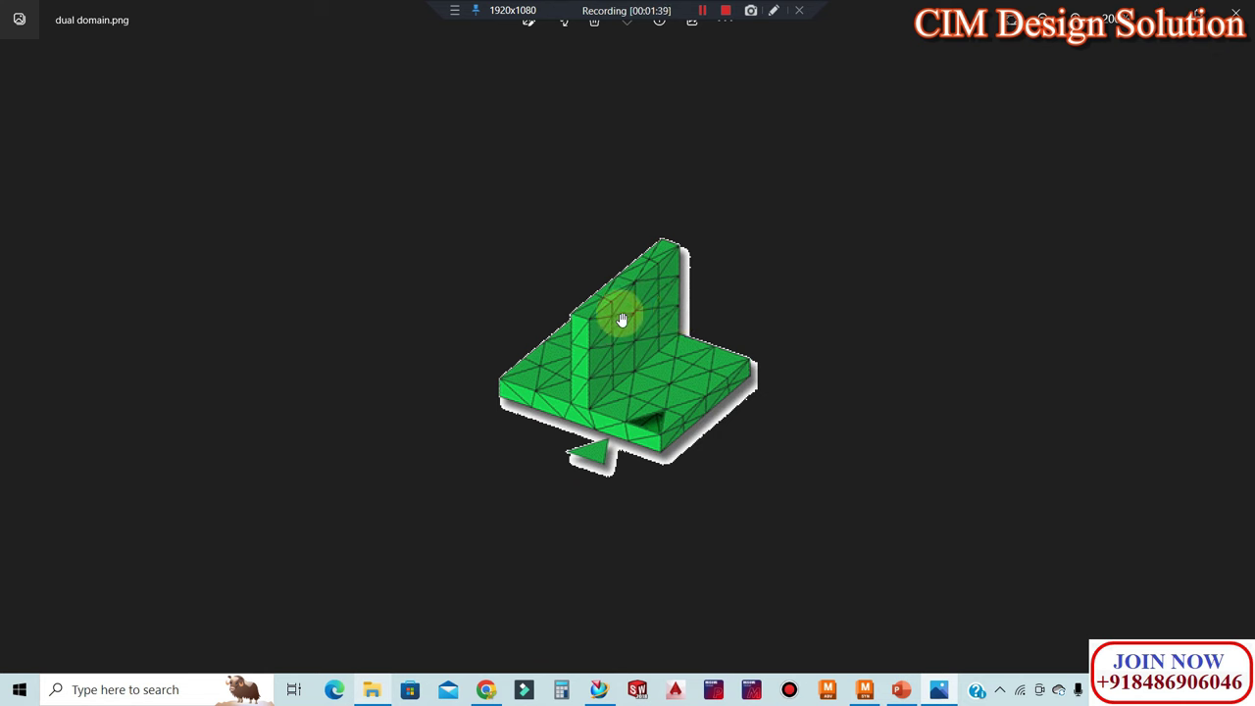
- View the mesh_3d.png and mid plane.png mesh illustrations in Photos
key(Right)
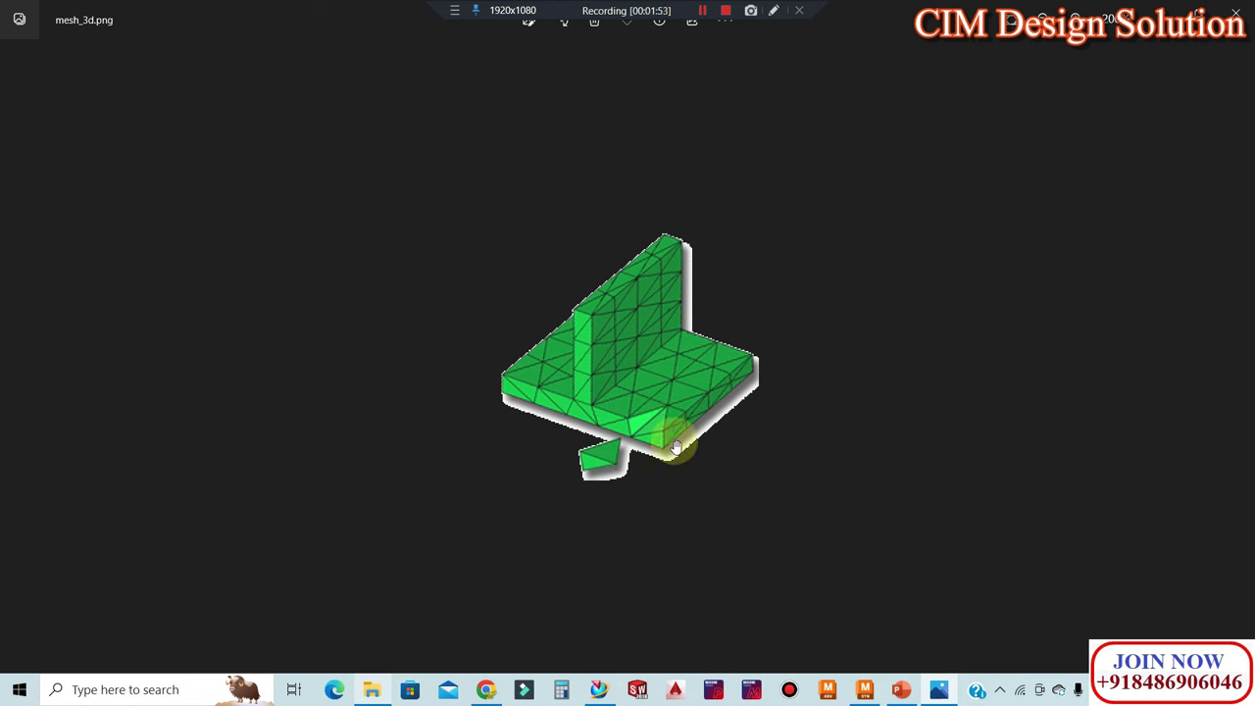
scroll(681, 405, down, 2)
key(Right)
scroll(642, 392, up, 2)
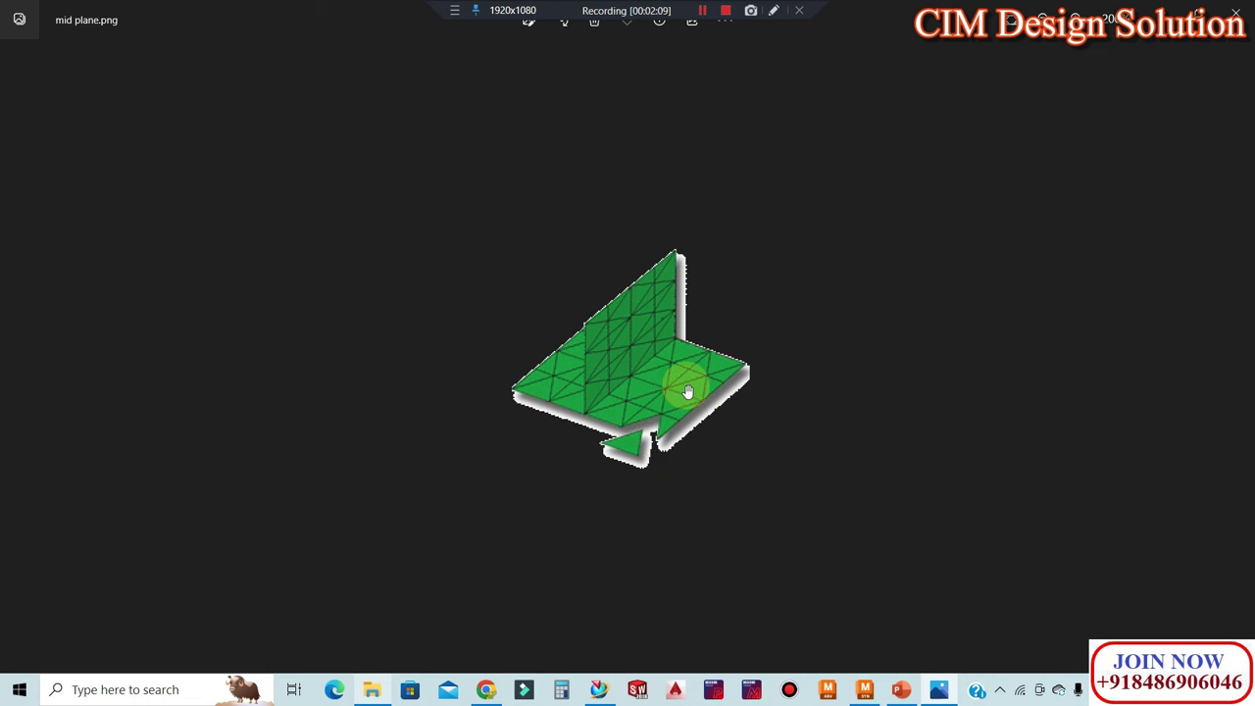
scroll(627, 358, down, 2)
scroll(649, 362, up, 2)
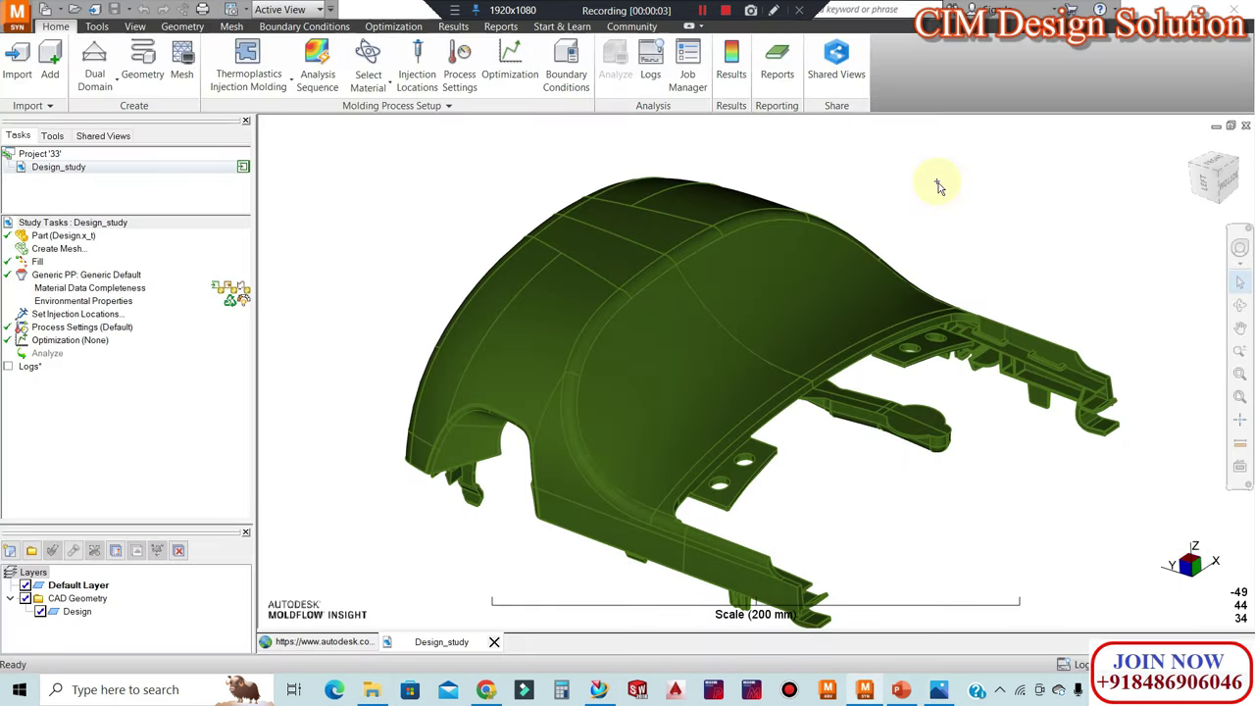
mouse_move(905, 215)
middle_down()
mouse_move(966, 512)
mouse_move(756, 386)
middle_up()
scroll(984, 498, up, 3)
scroll(984, 498, up, 3)
middle_drag(978, 470, 961, 434)
scroll(959, 441, up, 2)
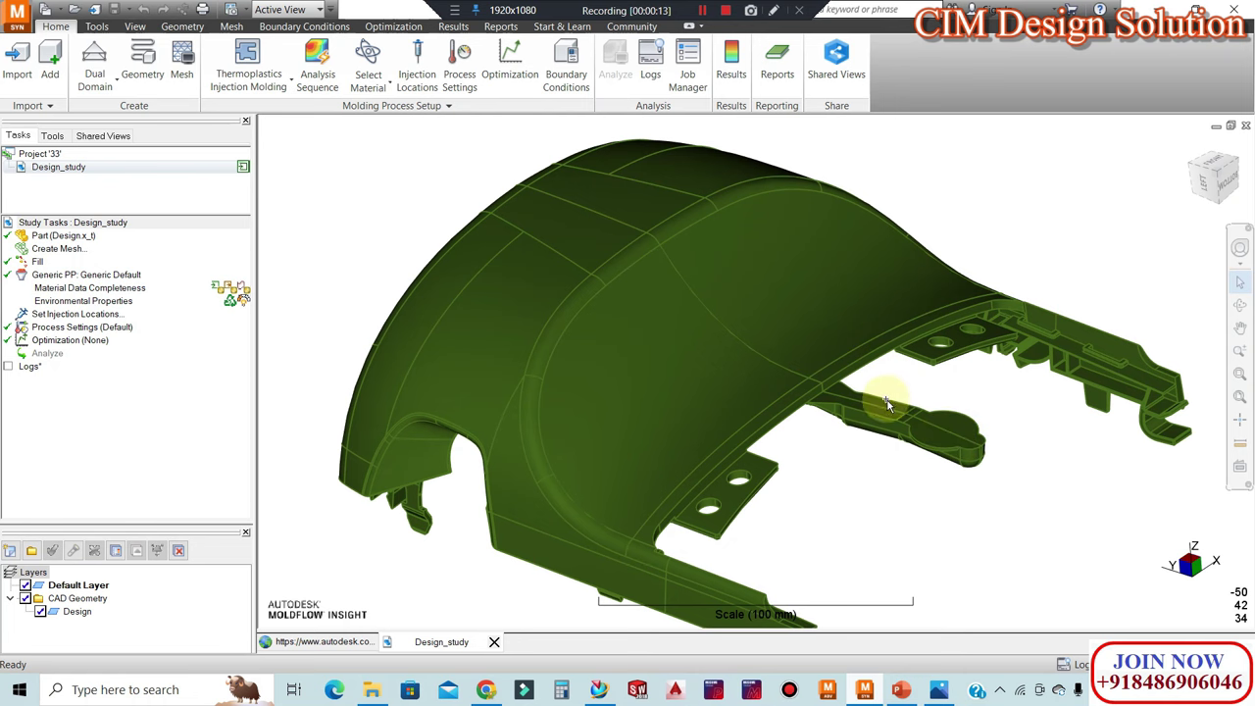
scroll(773, 379, down, 2)
mouse_move(734, 425)
middle_down()
mouse_move(714, 232)
mouse_move(695, 359)
mouse_move(443, 336)
mouse_move(628, 432)
mouse_move(509, 445)
middle_up()
scroll(663, 454, up, 2)
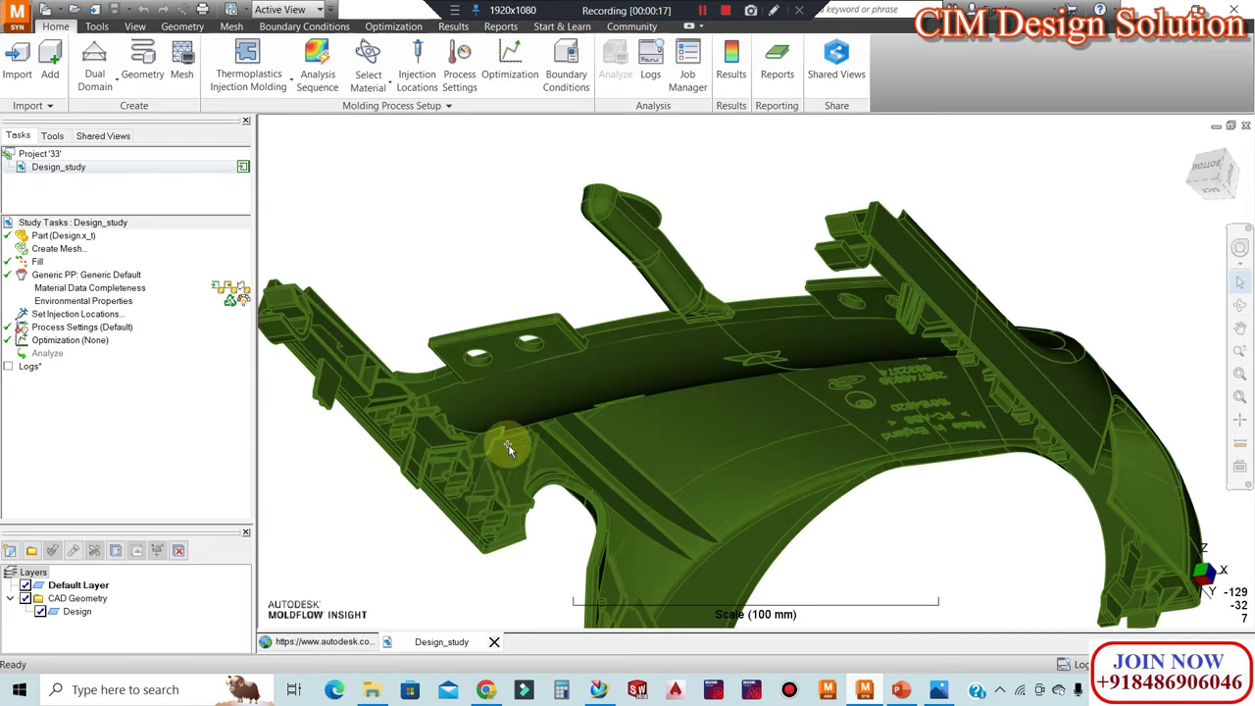
mouse_move(312, 411)
middle_down()
mouse_move(448, 493)
mouse_move(347, 481)
mouse_move(804, 481)
mouse_move(784, 488)
mouse_move(877, 350)
mouse_move(1017, 272)
mouse_move(1057, 389)
middle_up()
scroll(773, 308, down, 2)
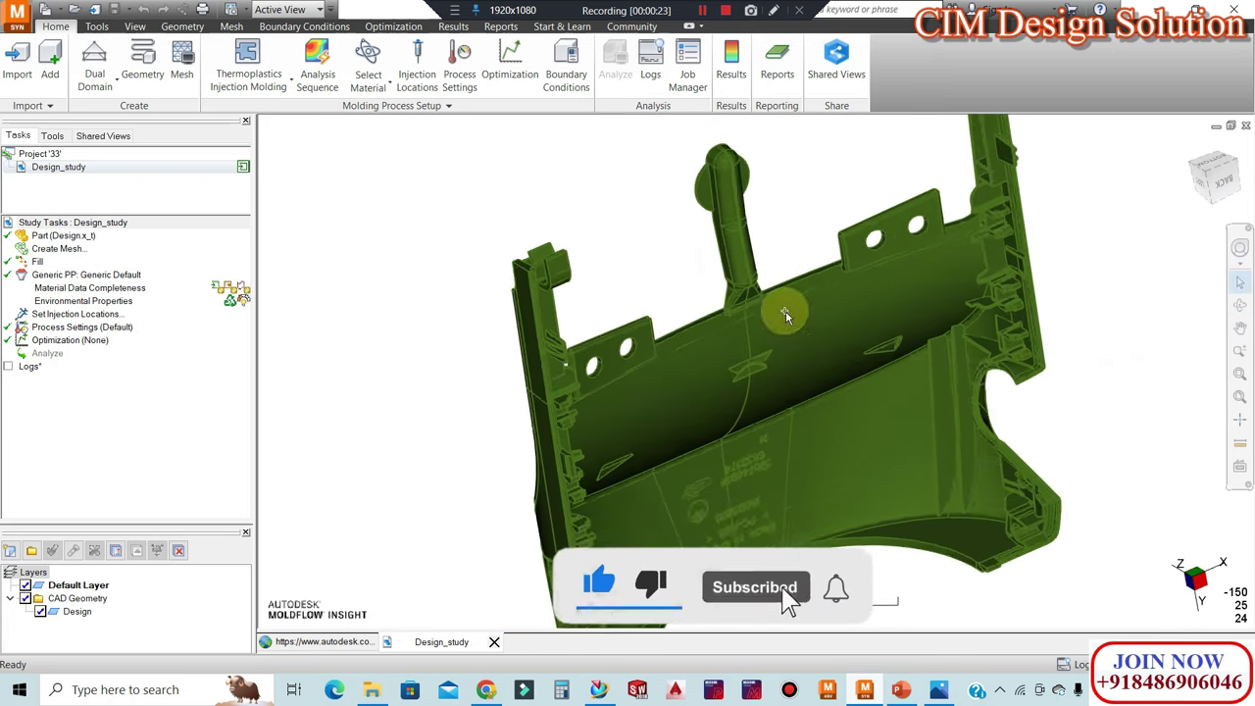
scroll(864, 315, down, 2)
mouse_move(863, 316)
middle_down()
mouse_move(885, 493)
mouse_move(1115, 476)
mouse_move(750, 533)
mouse_move(743, 372)
mouse_move(744, 385)
middle_up()
scroll(744, 385, up, 2)
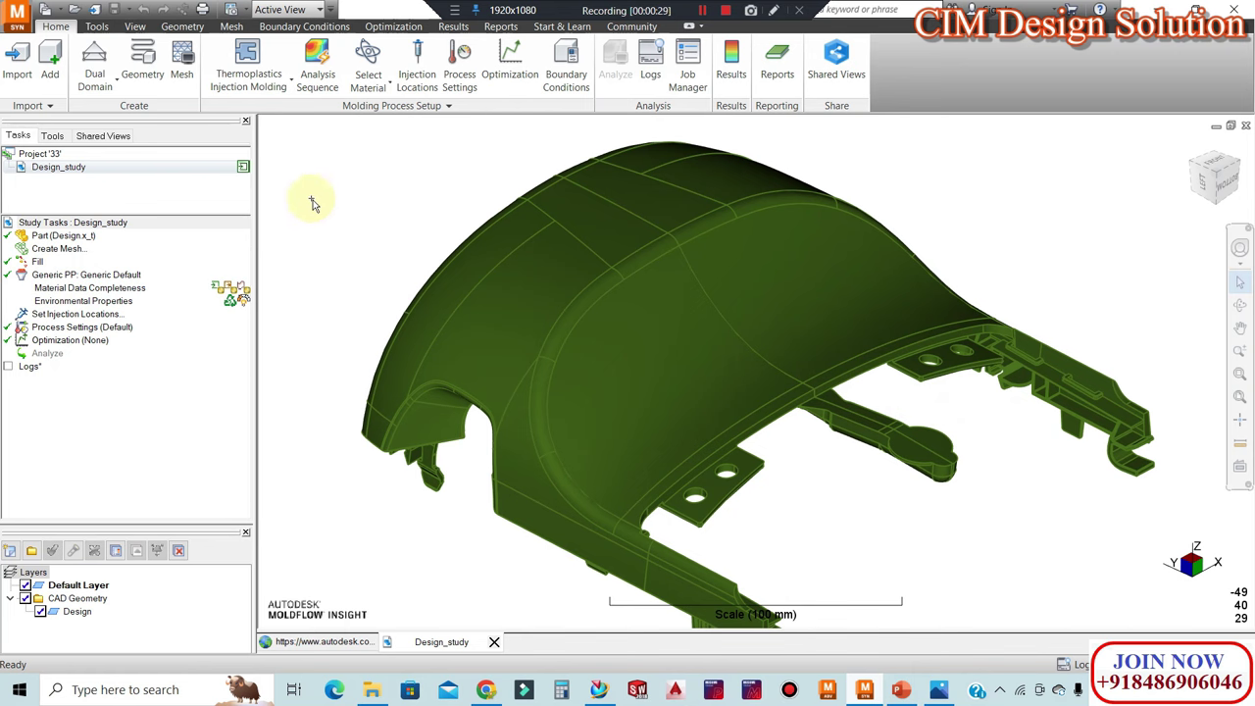
- Open Generate Mesh from Create Mesh, confirm 2.26 mm global edge length, and enable refinement near gates
click(66, 252)
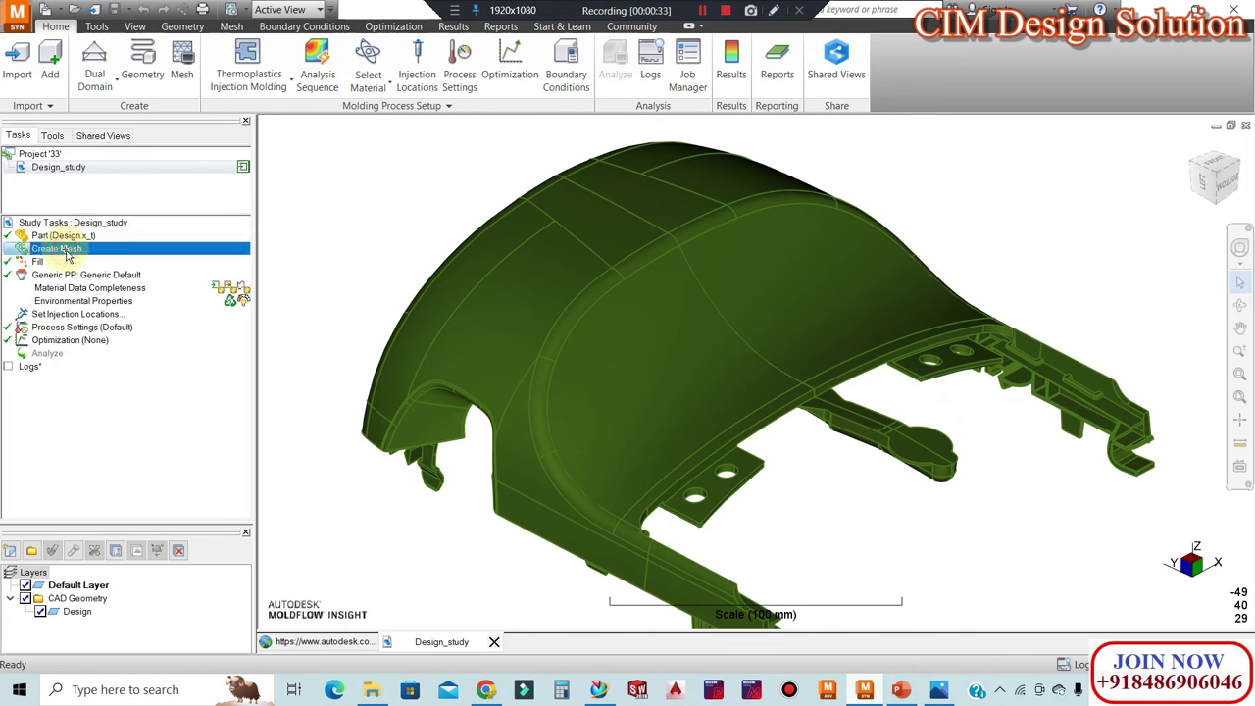
double_click(65, 250)
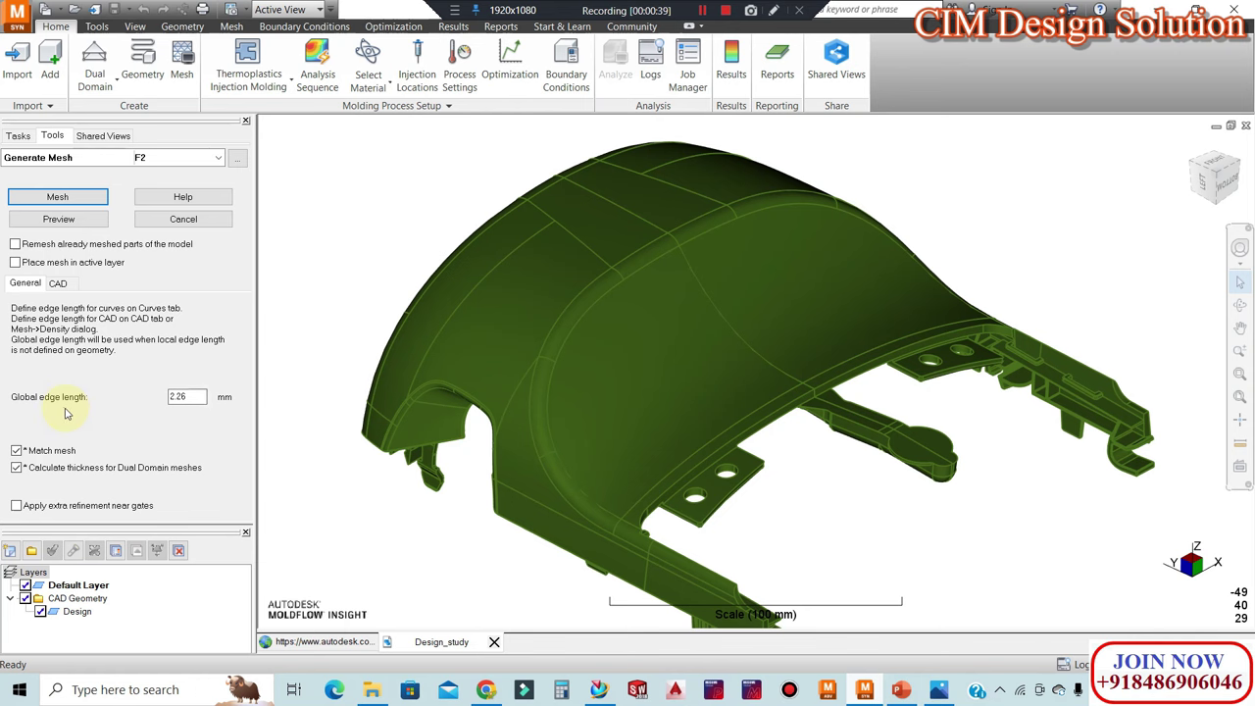
click(202, 396)
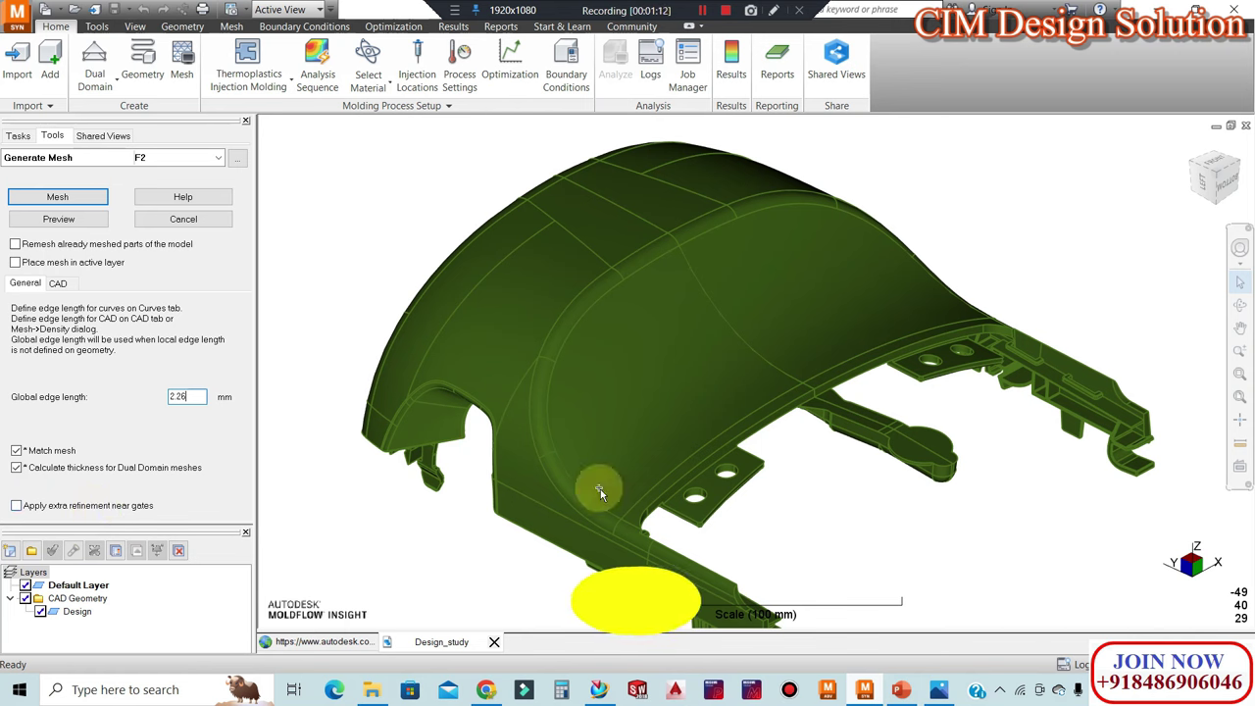
click(17, 508)
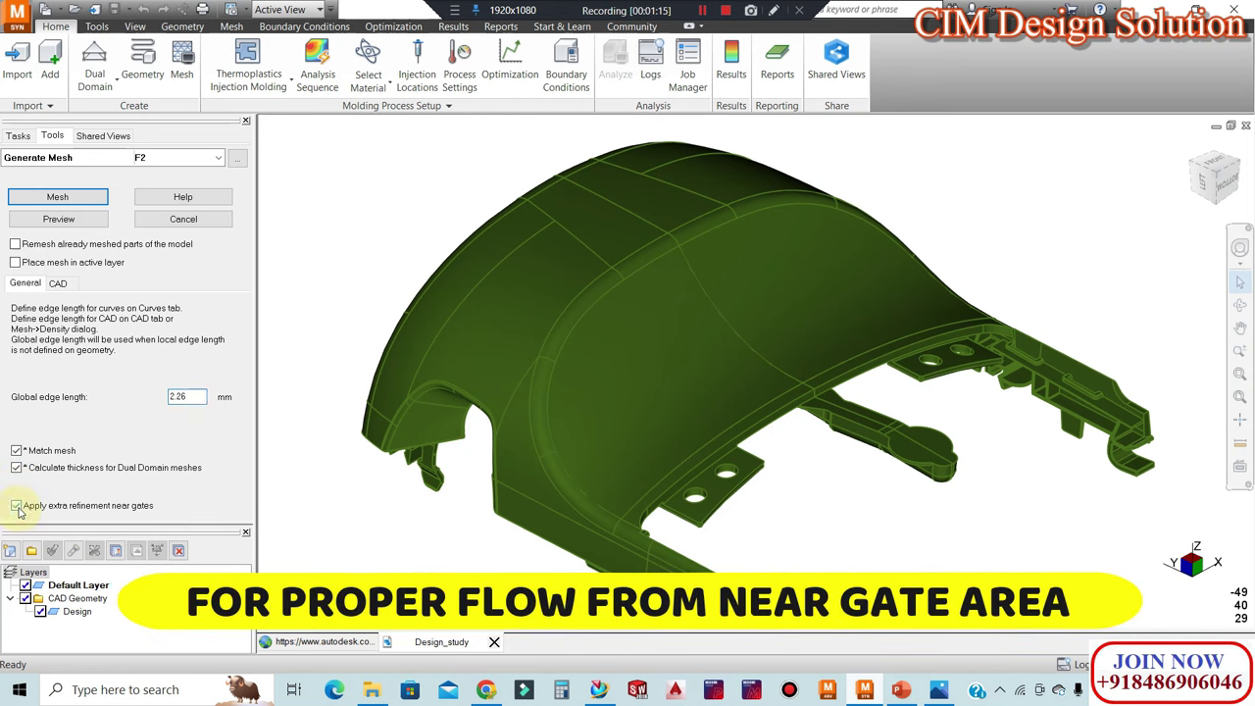
- On the CAD tab, keep Use auto sizing at scale factor 1 and preview the mesh nodes
click(58, 283)
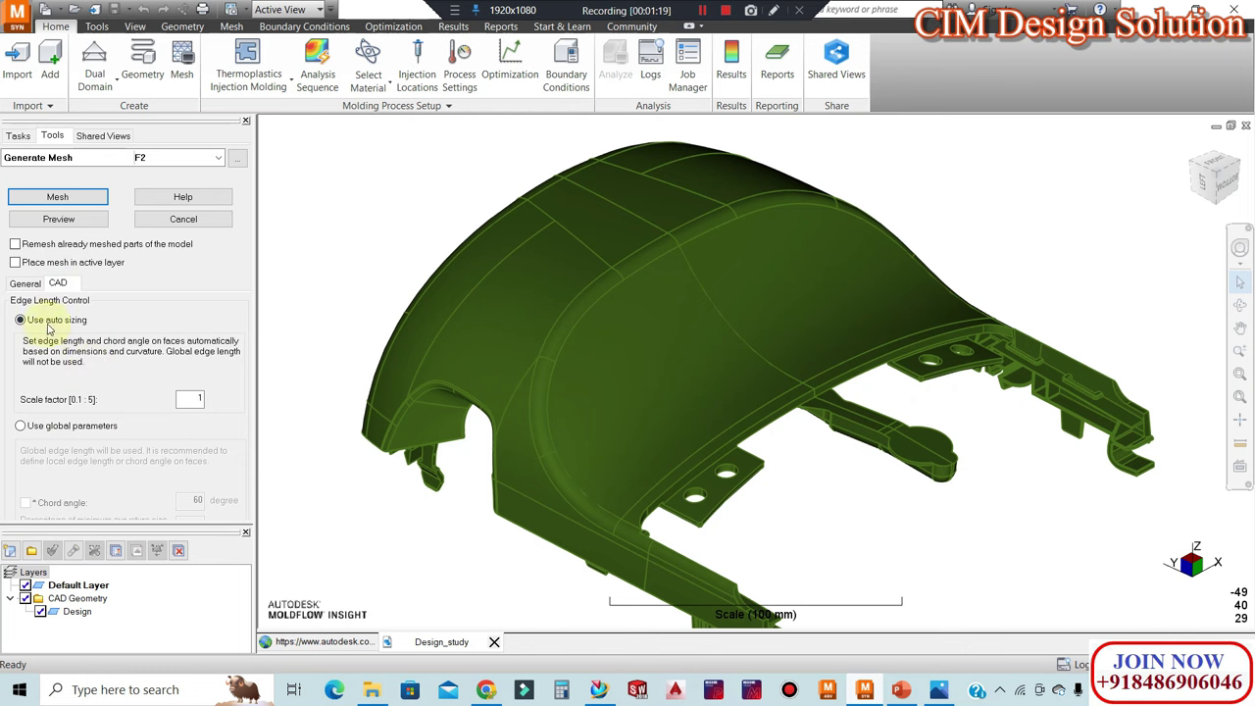
click(21, 426)
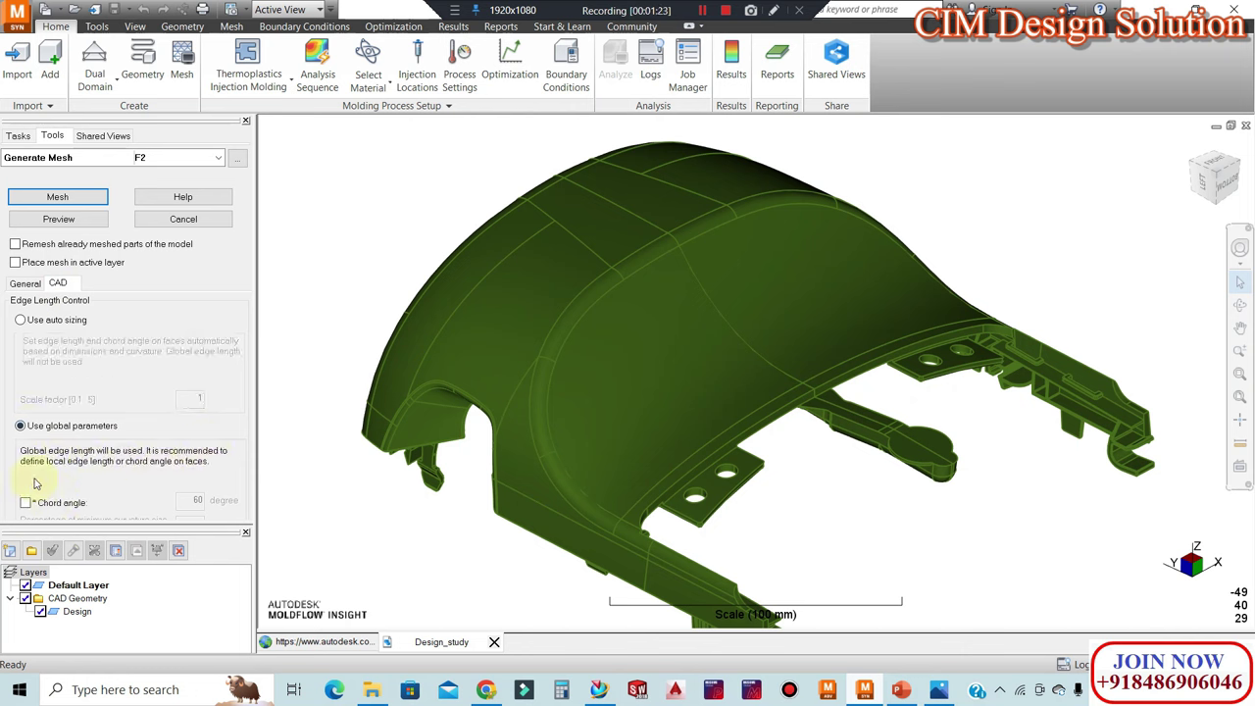
click(20, 321)
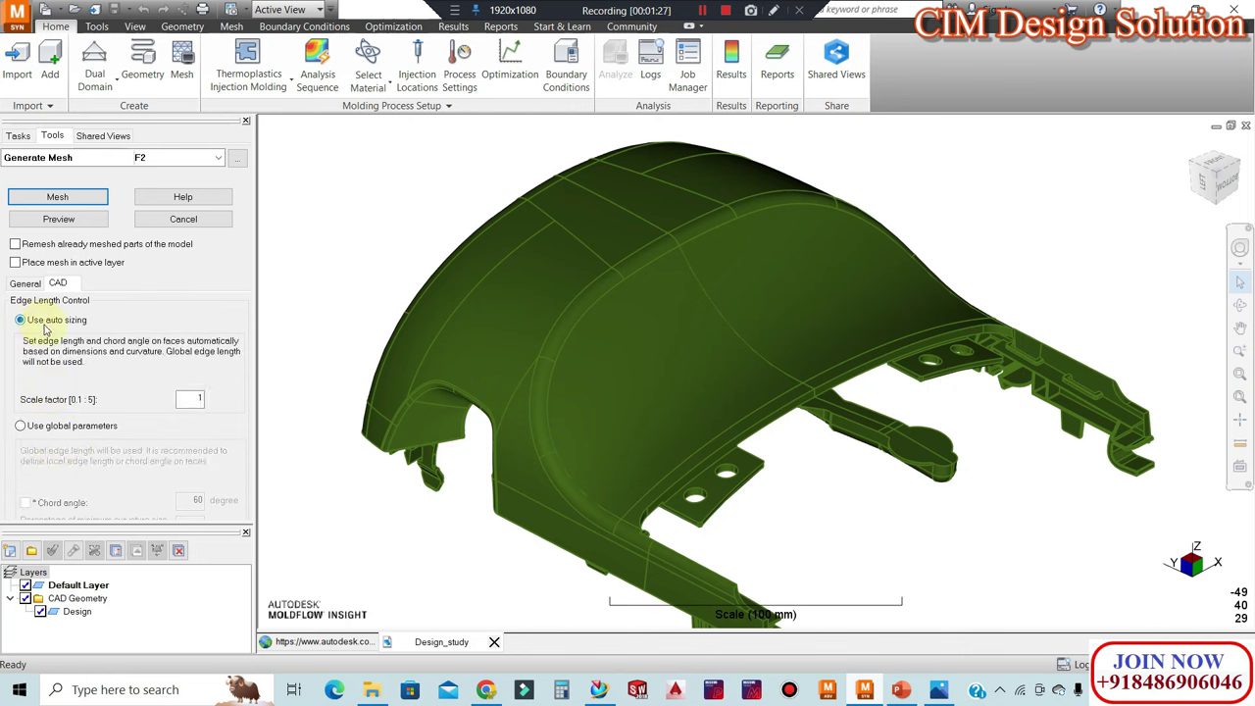
click(58, 218)
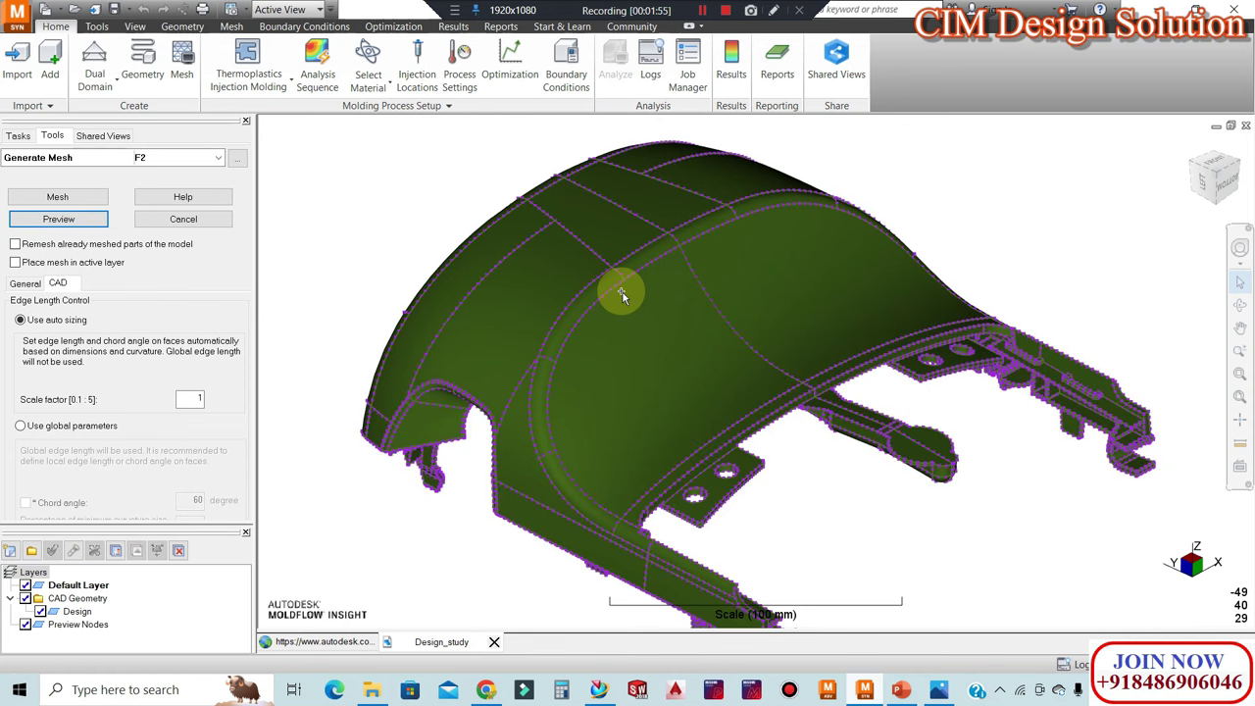
- Launch mesh generation for Design_study on Localhost Moldflow Insight 2023
click(59, 199)
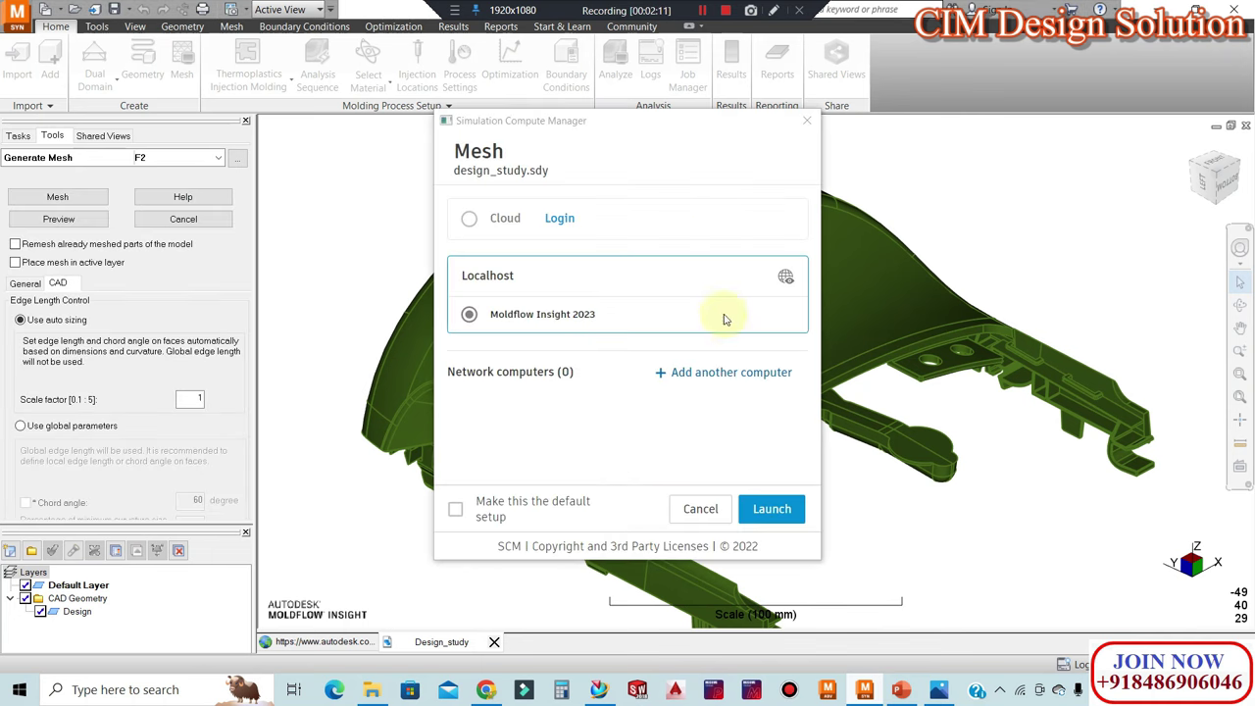
click(776, 508)
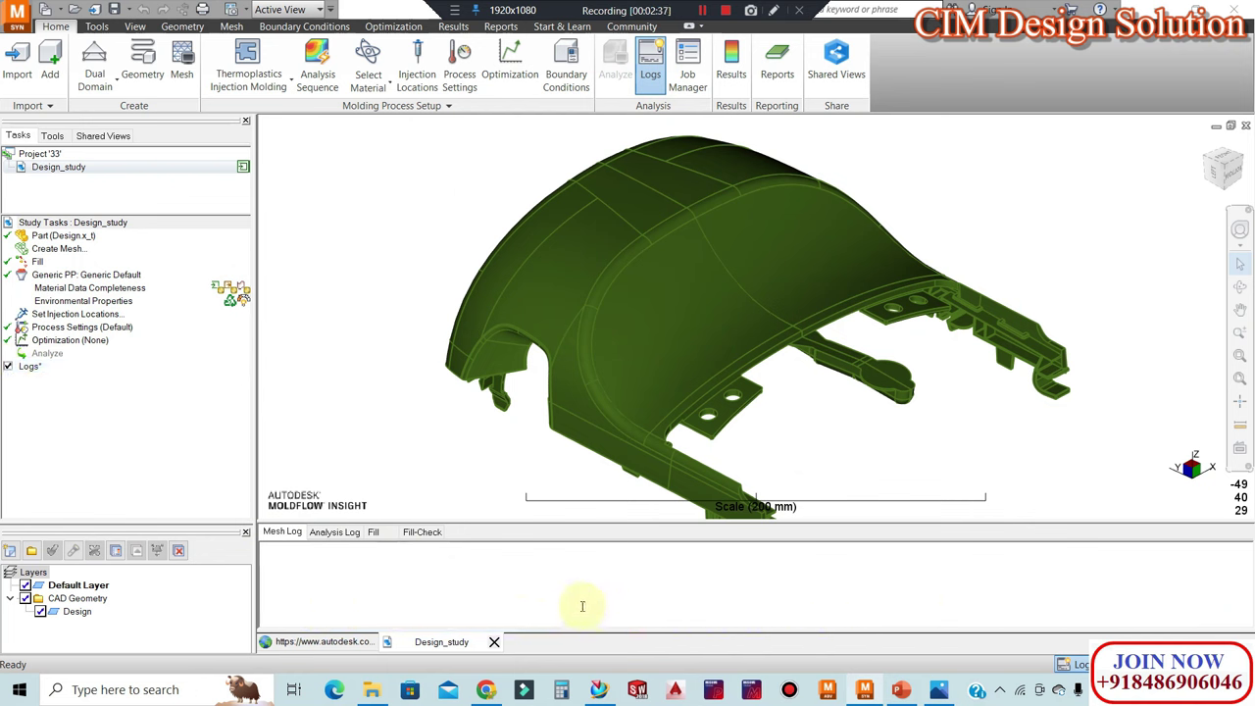
- Let the meshing run while the Mesh Log reports progress up to 33 percent
click(703, 11)
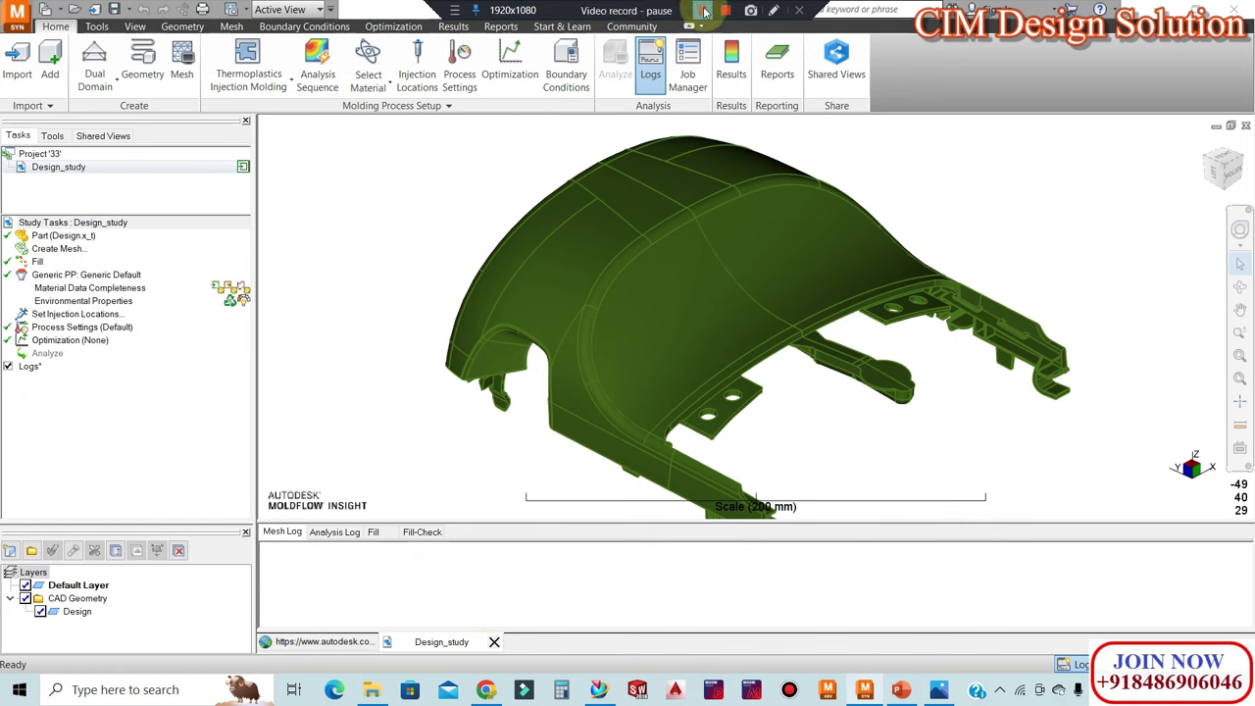
click(703, 11)
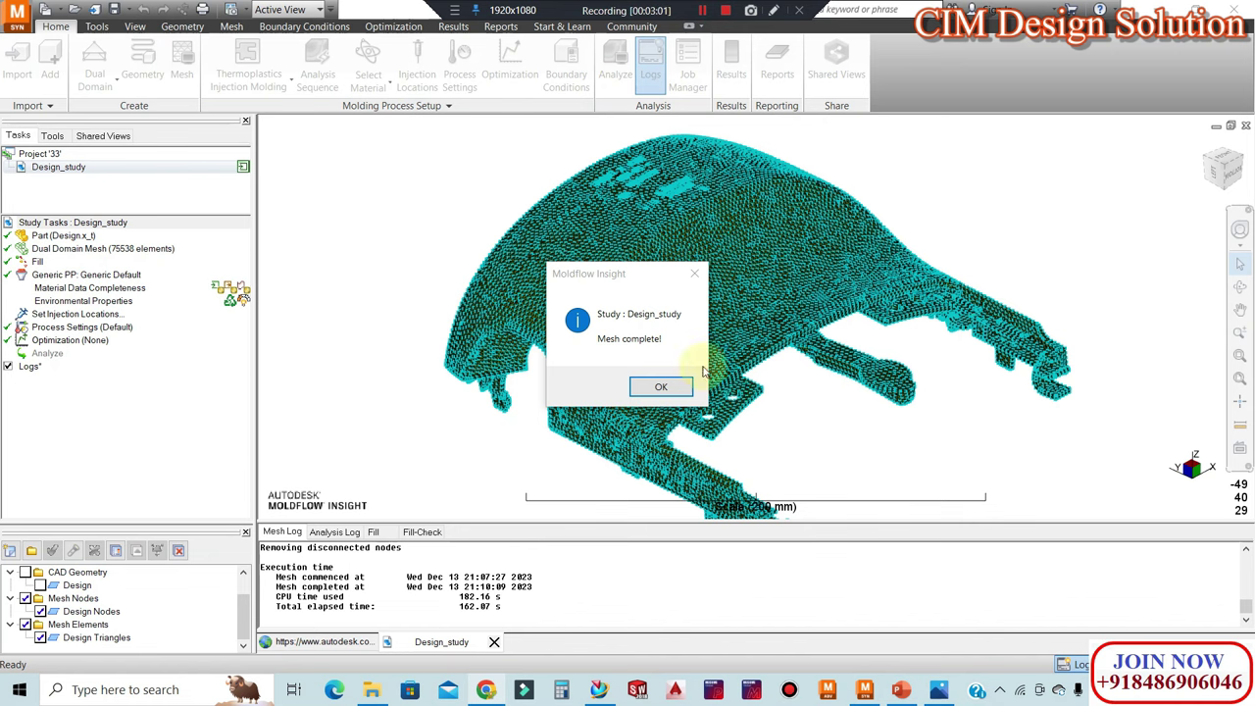
- Dismiss the 'Mesh complete!' notice and zoom in to review the 75538-element dual domain mesh
click(661, 386)
scroll(652, 343, up, 1)
scroll(621, 327, up, 1)
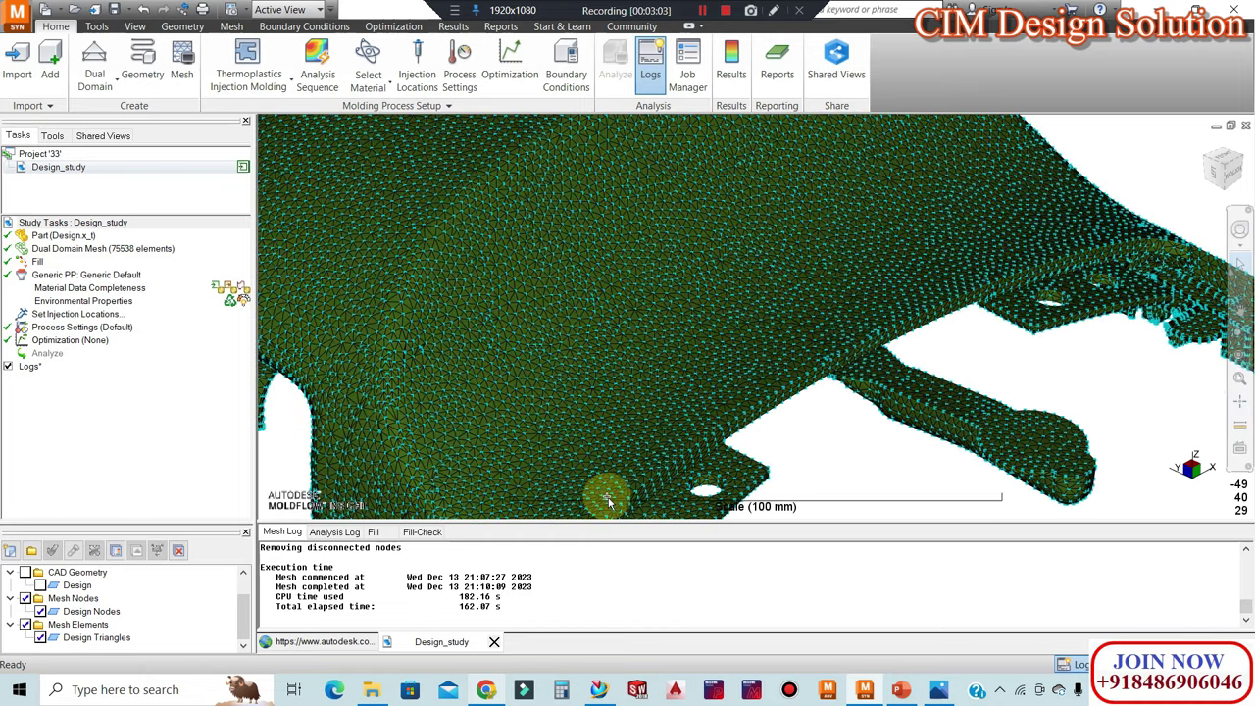
scroll(411, 588, up, 3)
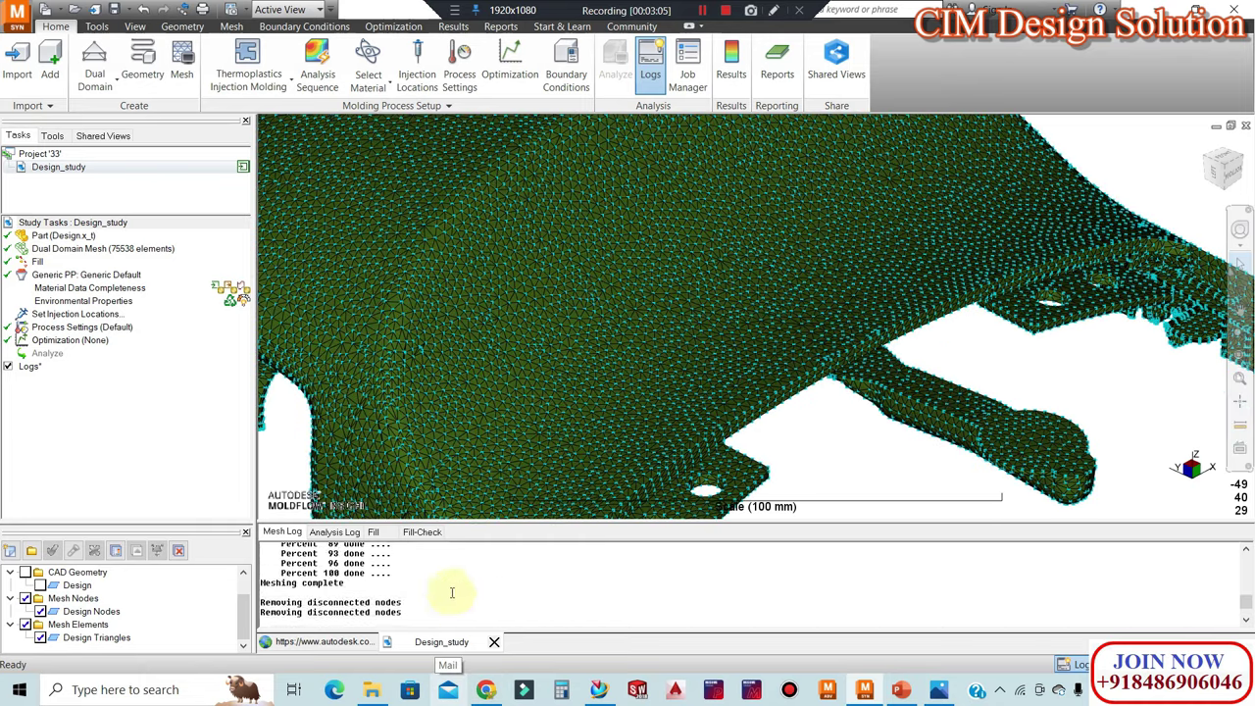
scroll(412, 588, down, 3)
drag(481, 600, 778, 600)
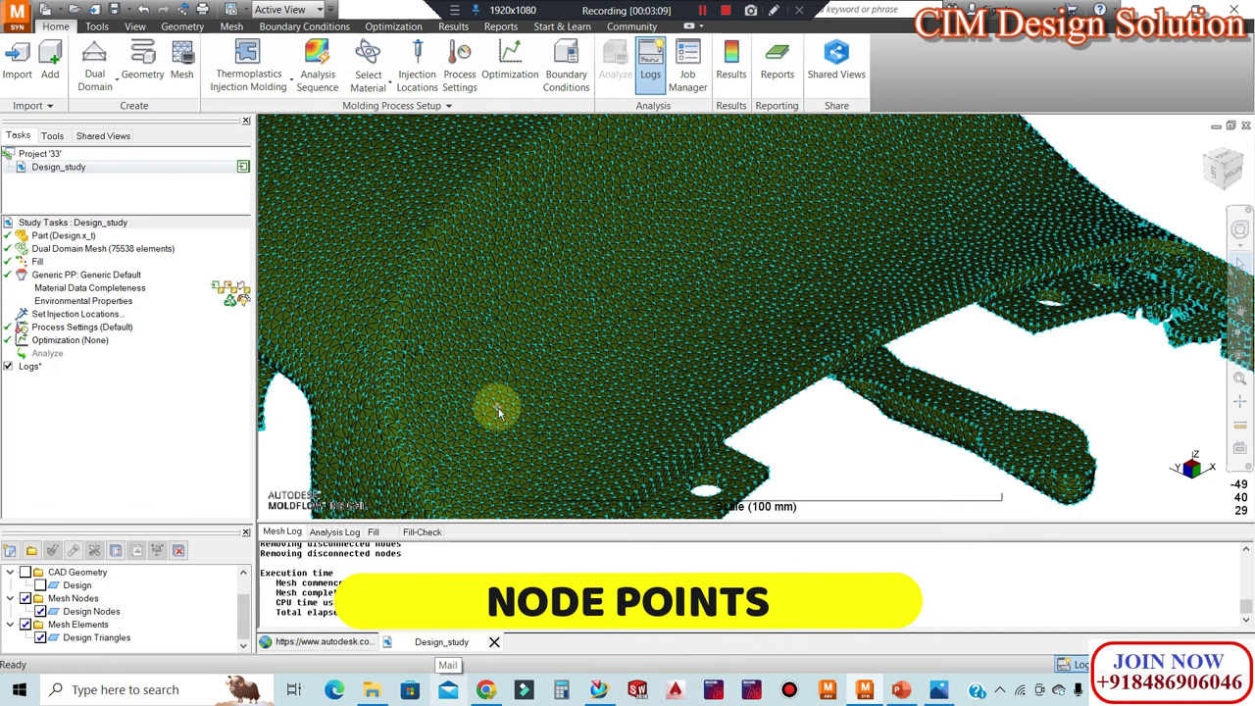
- Uncheck the Mesh Nodes layer and keep Mesh Elements visible so only triangles show
scroll(498, 402, up, 1)
scroll(588, 363, up, 1)
scroll(660, 328, down, 1)
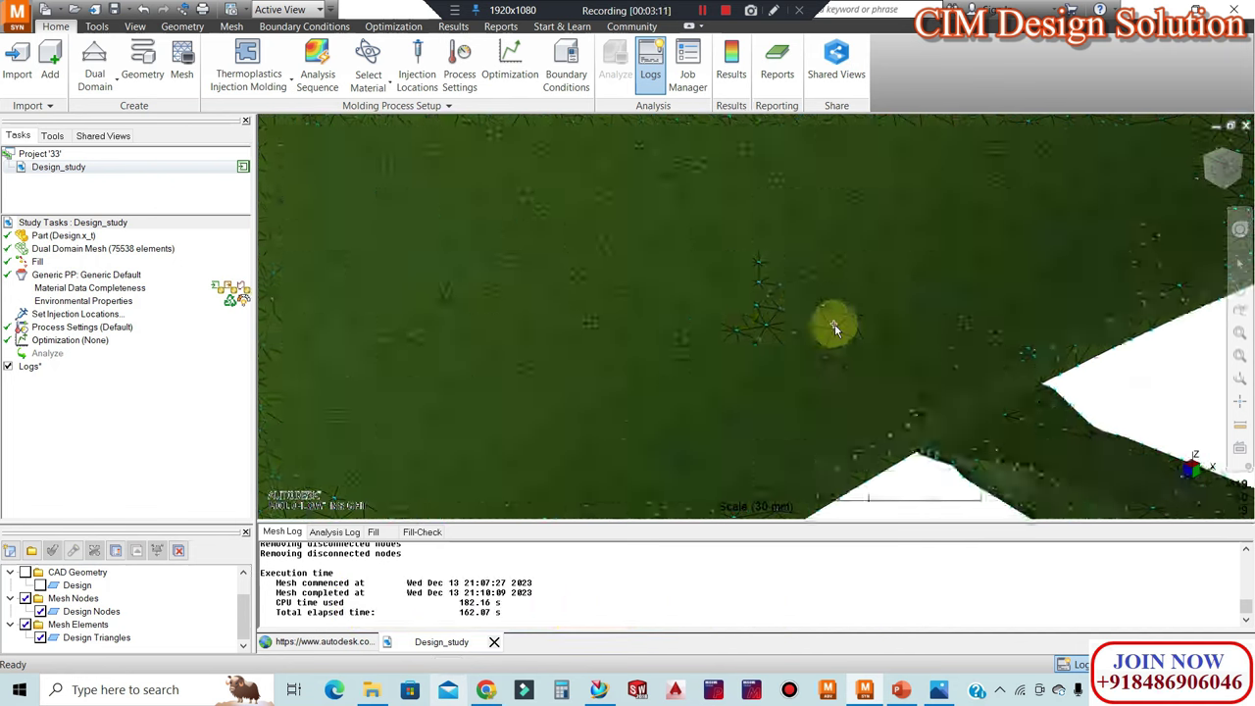
scroll(833, 325, down, 1)
scroll(849, 350, down, 2)
scroll(885, 359, down, 2)
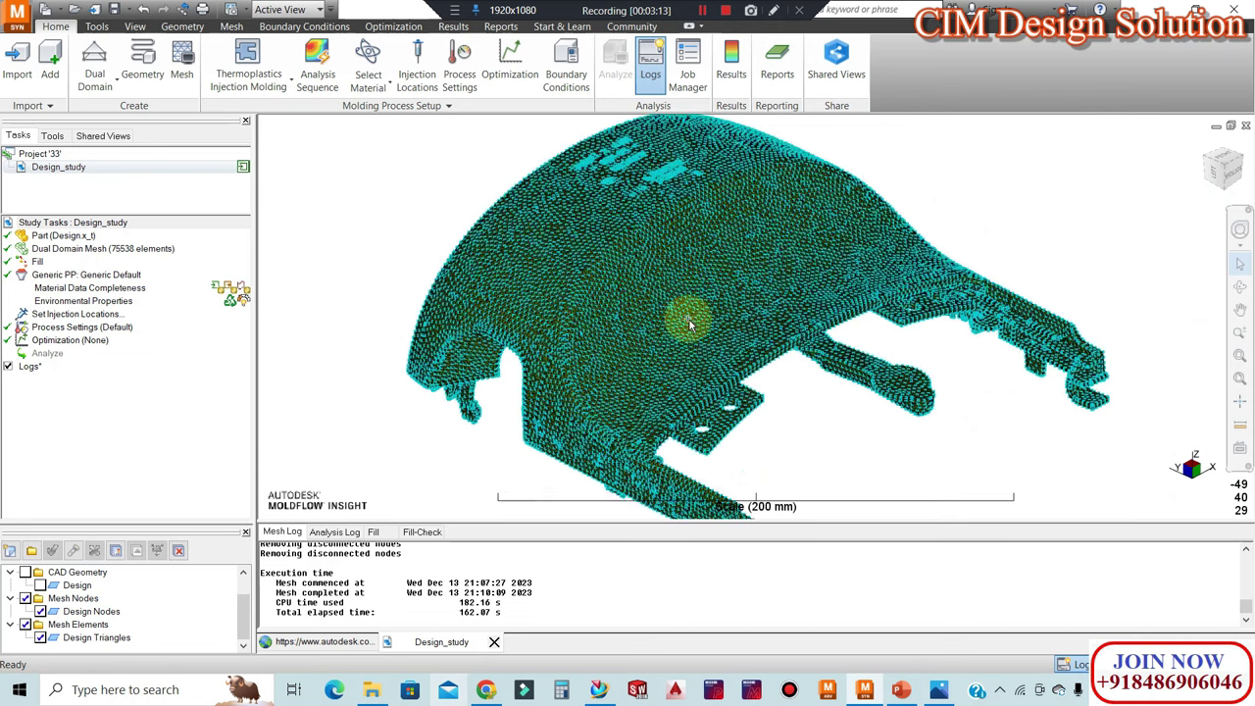
click(74, 598)
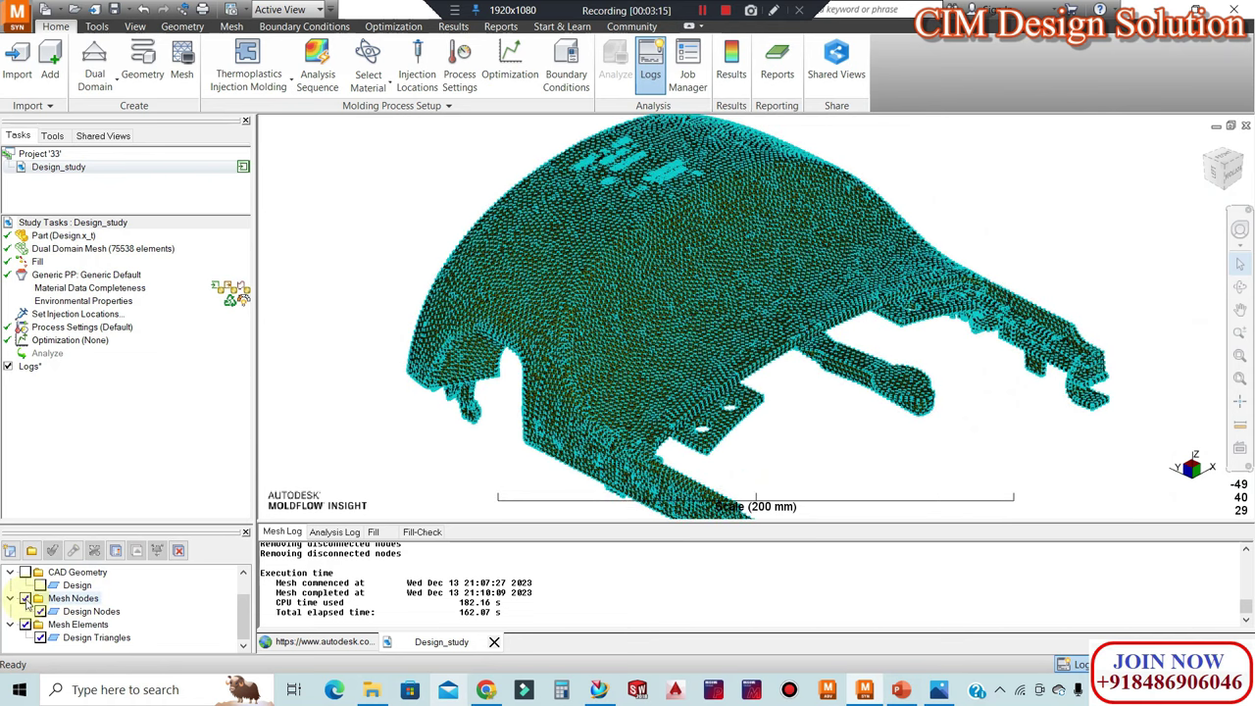
click(40, 612)
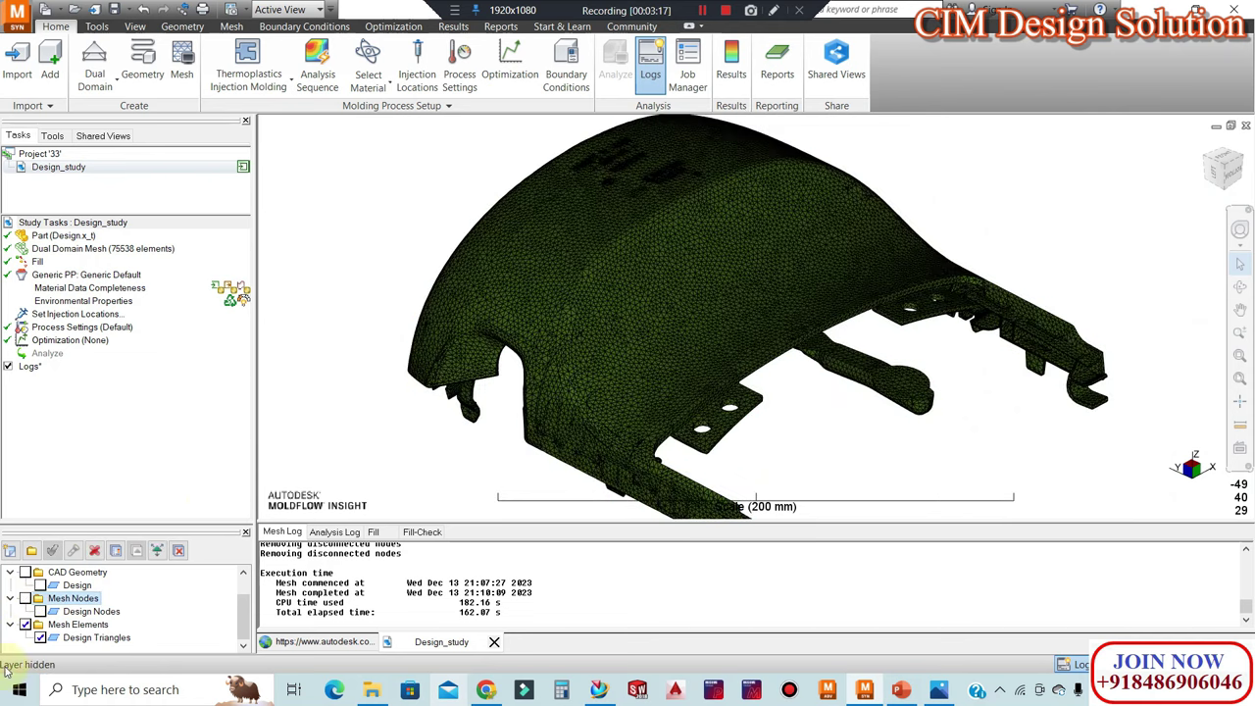
scroll(22, 627, up, 1)
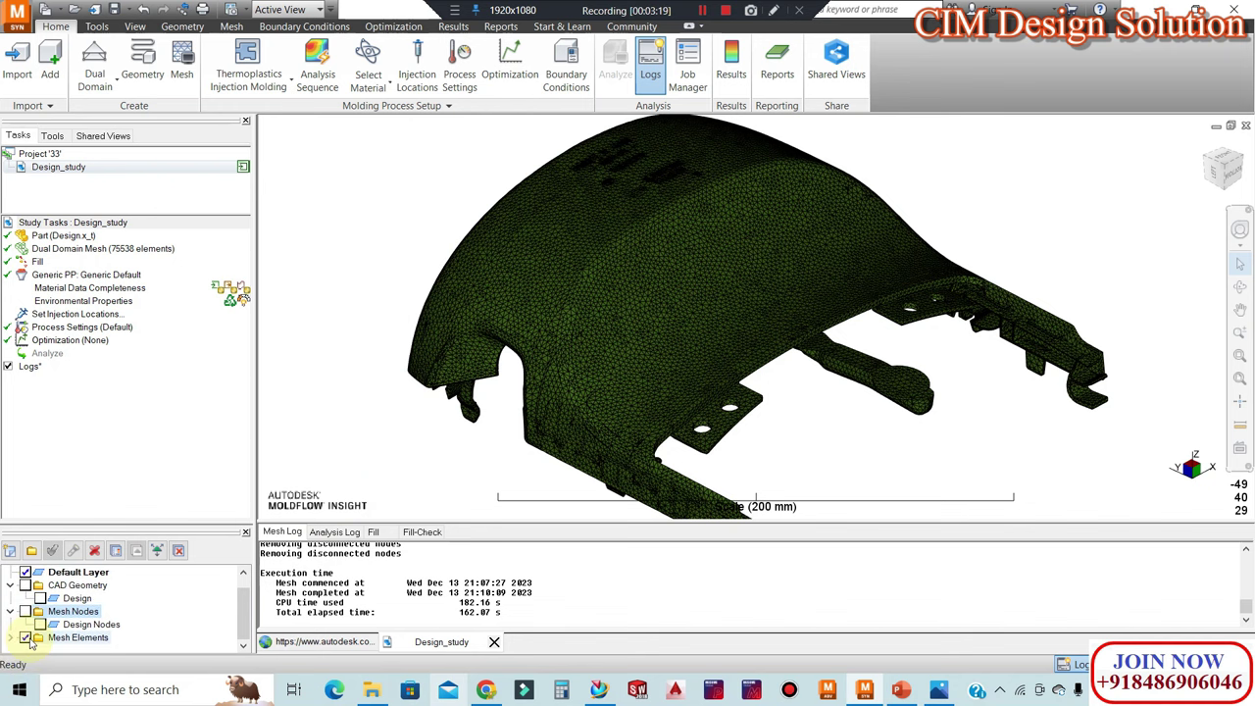
click(27, 637)
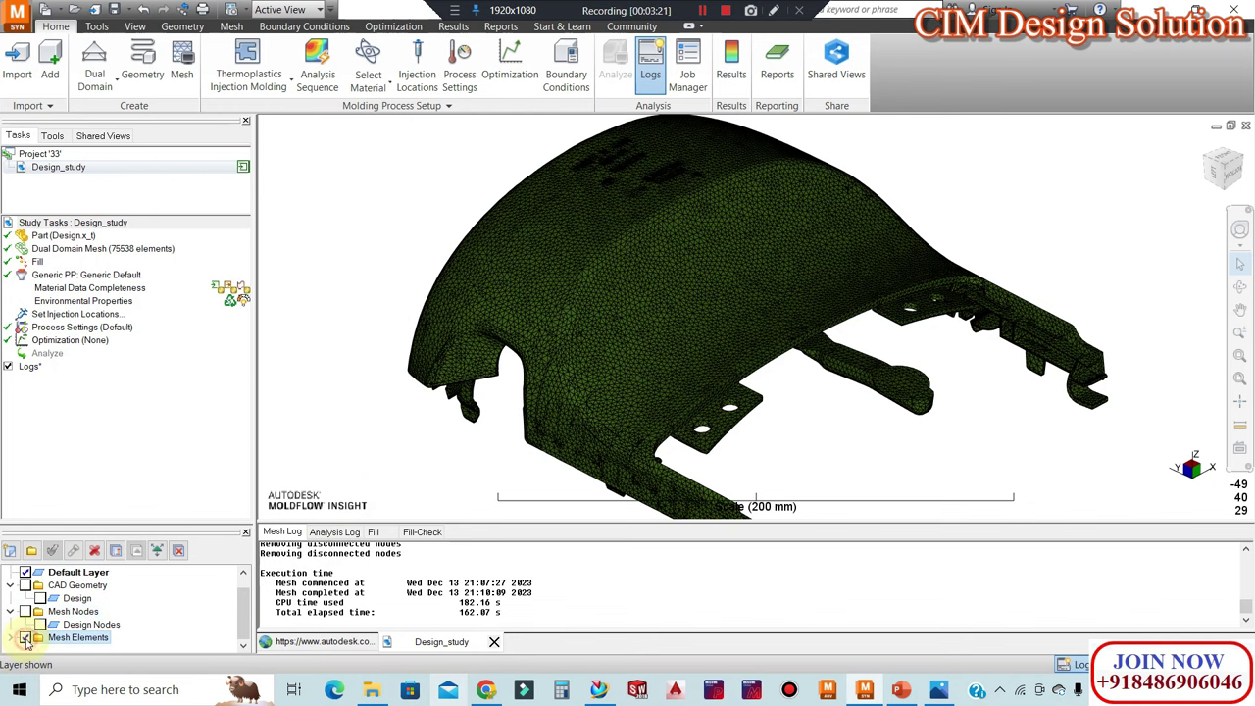
scroll(448, 350, up, 3)
scroll(711, 343, up, 3)
scroll(680, 176, up, 2)
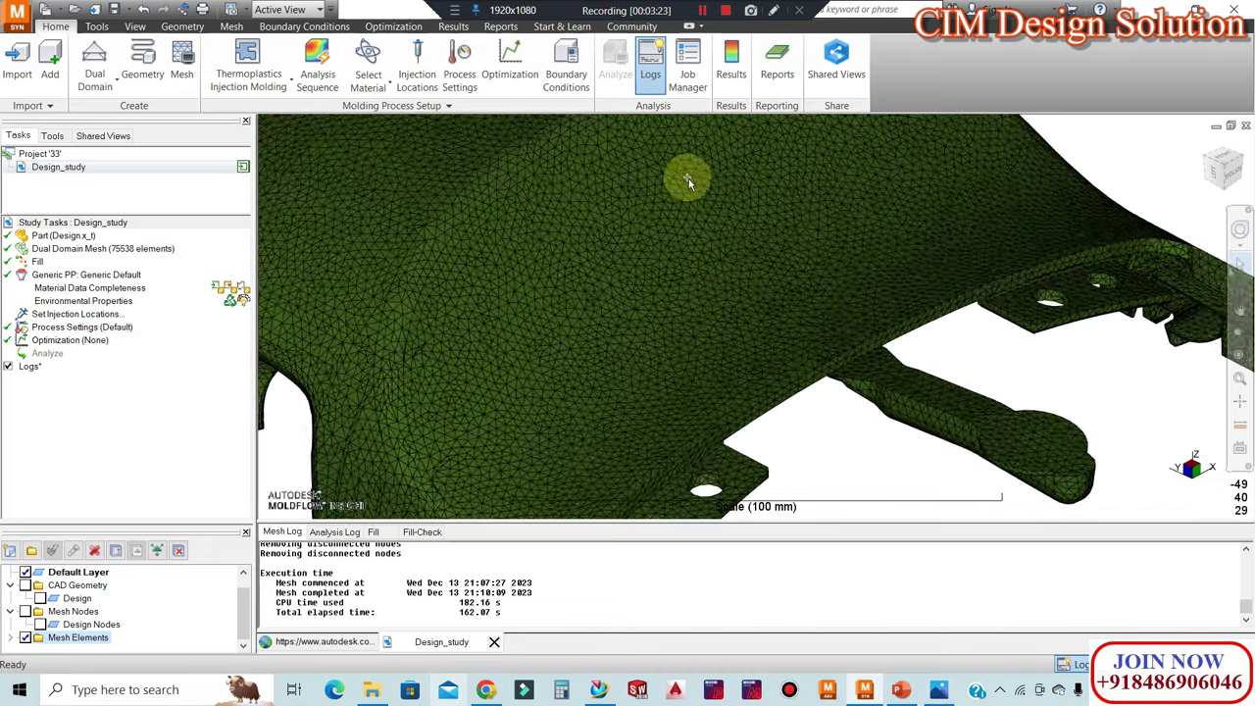
scroll(737, 229, up, 2)
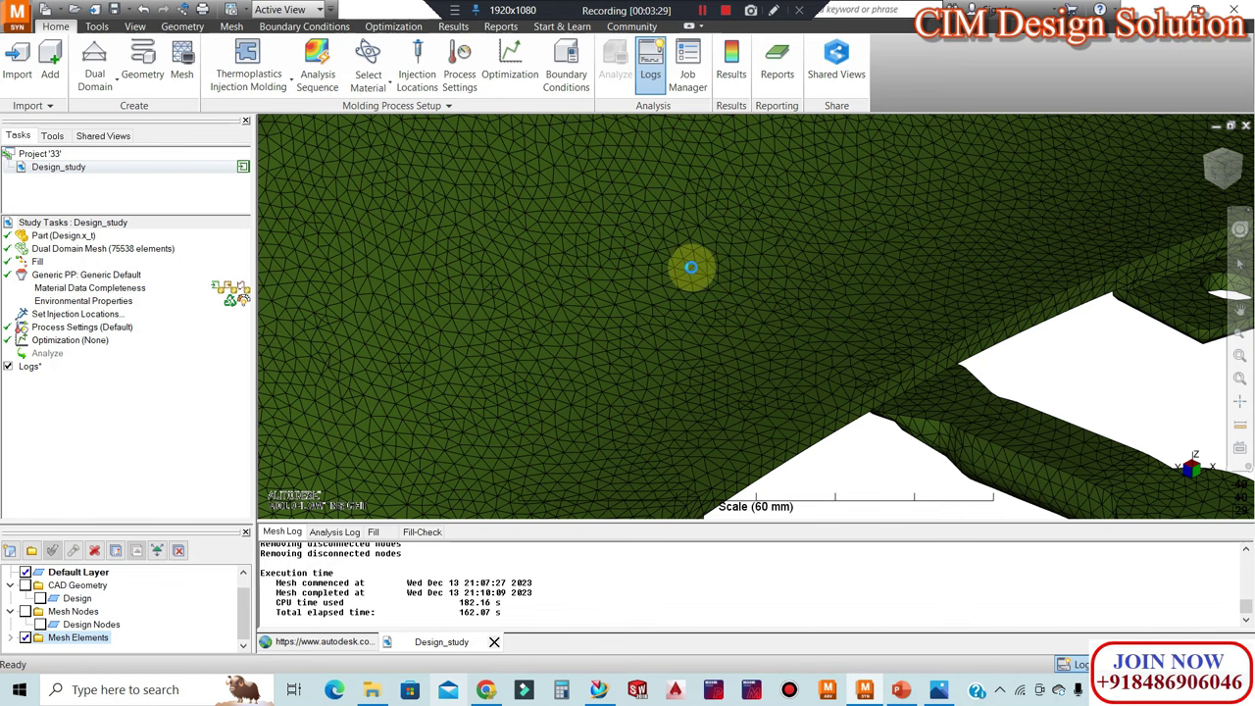
scroll(691, 267, down, 1)
scroll(725, 294, down, 1)
scroll(739, 302, down, 2)
scroll(820, 336, down, 1)
mouse_move(686, 282)
middle_down()
mouse_move(646, 473)
mouse_move(843, 196)
mouse_move(733, 258)
mouse_move(680, 328)
middle_up()
scroll(860, 202, up, 2)
scroll(833, 187, up, 2)
scroll(745, 280, up, 1)
scroll(624, 297, up, 1)
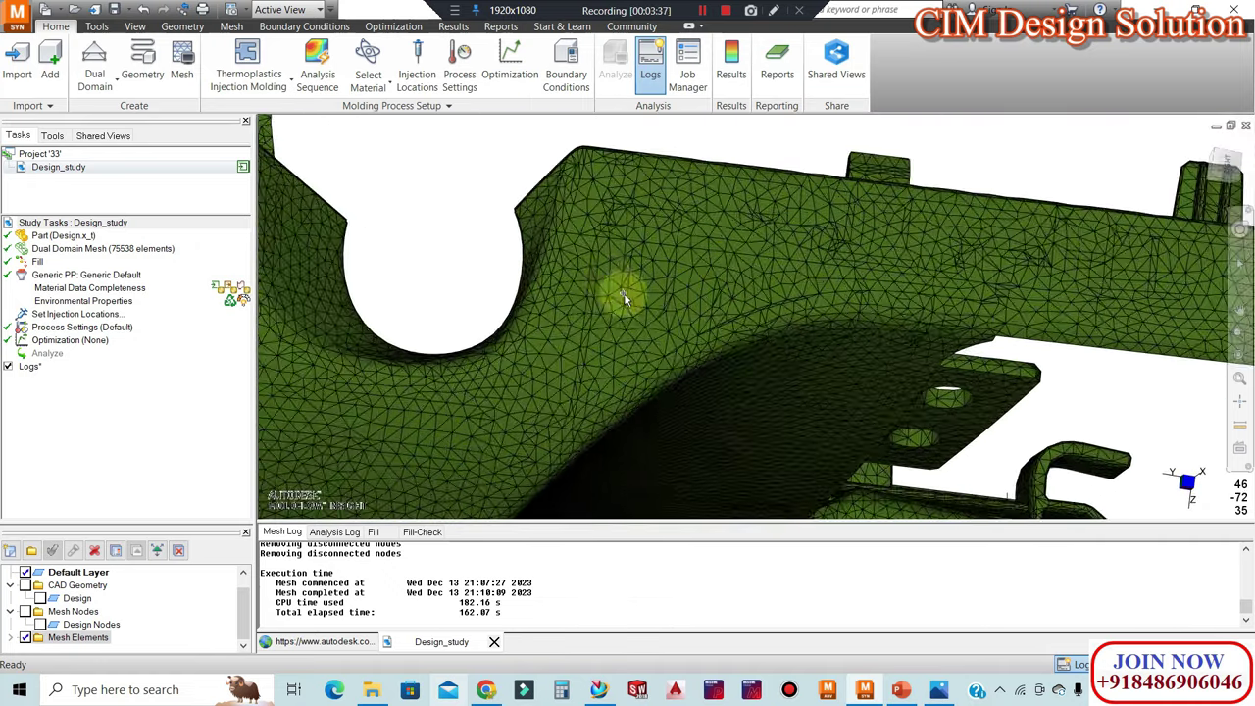
scroll(612, 276, down, 1)
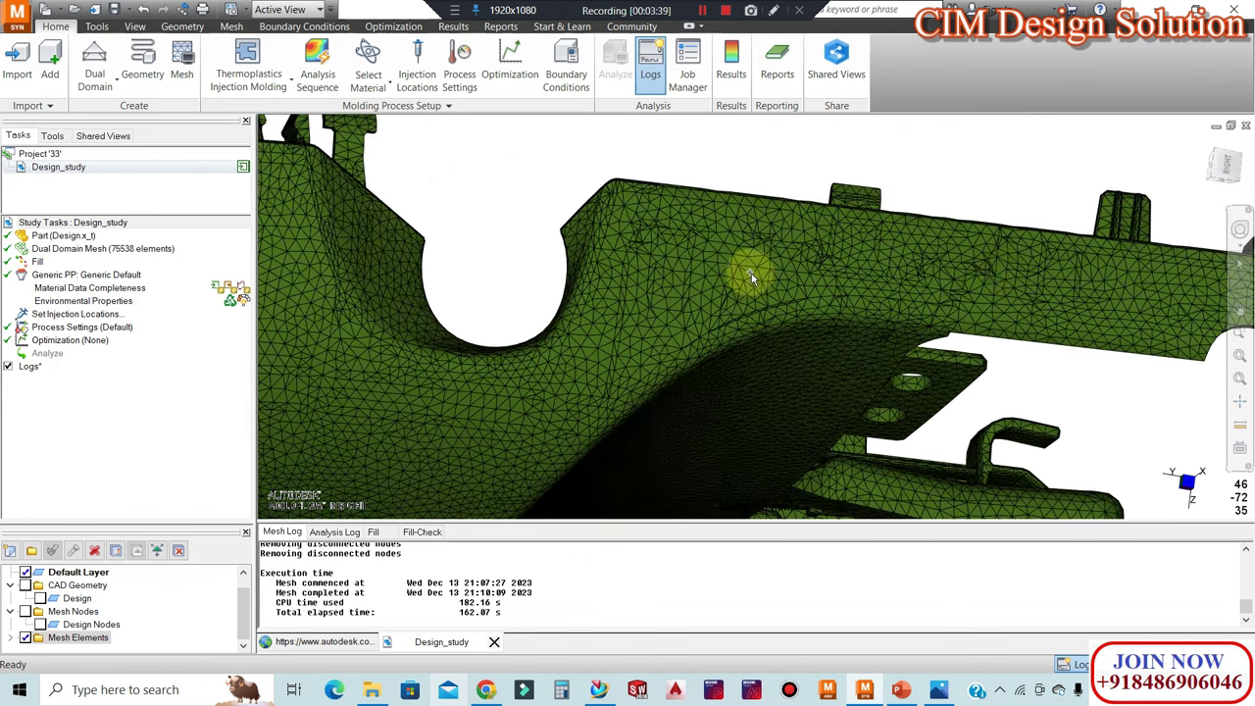
scroll(588, 210, down, 2)
mouse_move(794, 230)
middle_down()
mouse_move(784, 272)
mouse_move(853, 392)
mouse_move(780, 217)
mouse_move(745, 212)
mouse_move(725, 350)
mouse_move(813, 392)
mouse_move(810, 476)
middle_up()
scroll(795, 469, up, 2)
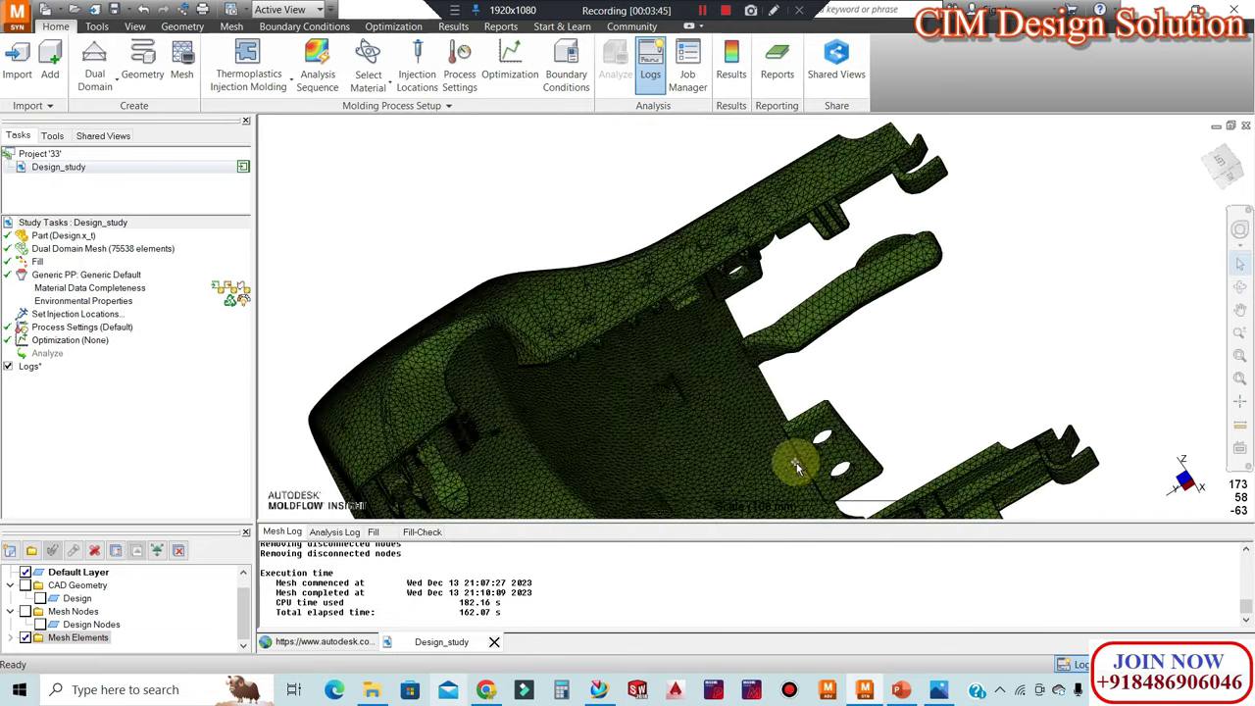
scroll(796, 468, up, 2)
scroll(762, 330, up, 1)
scroll(761, 322, up, 1)
scroll(802, 309, up, 1)
scroll(745, 294, down, 2)
mouse_move(905, 392)
middle_down()
mouse_move(871, 348)
mouse_move(755, 268)
middle_up()
scroll(872, 348, down, 2)
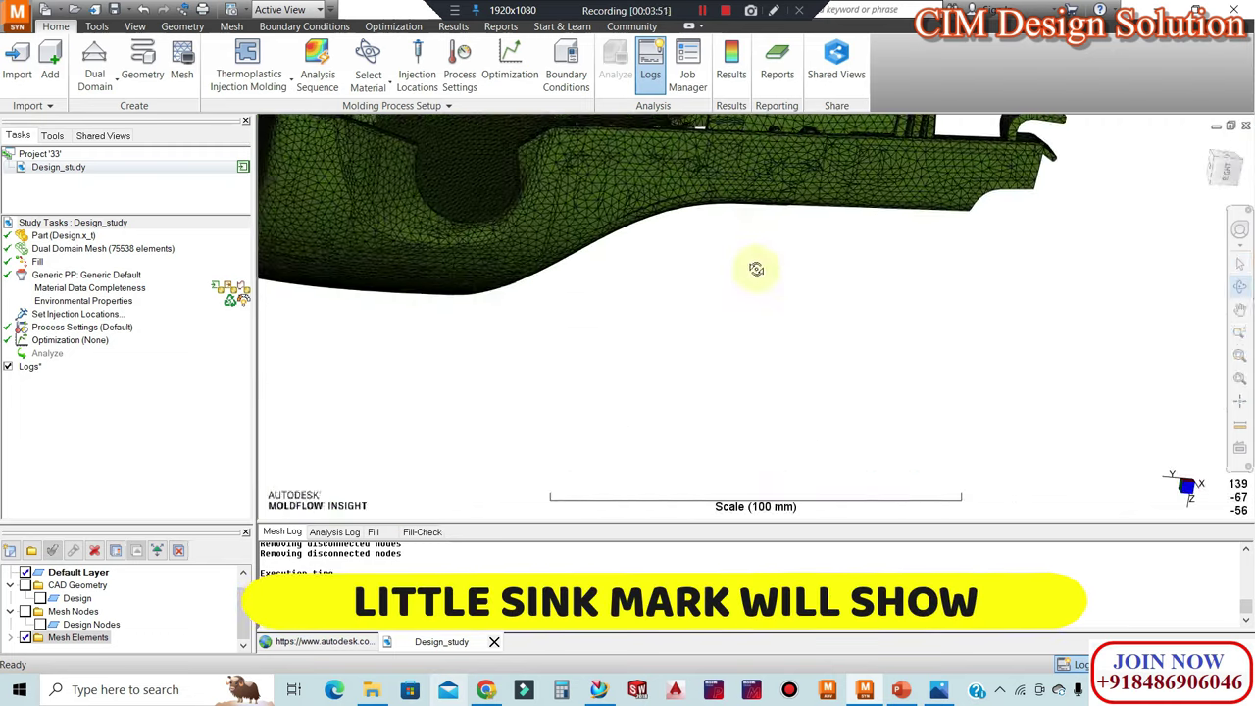
scroll(756, 269, down, 1)
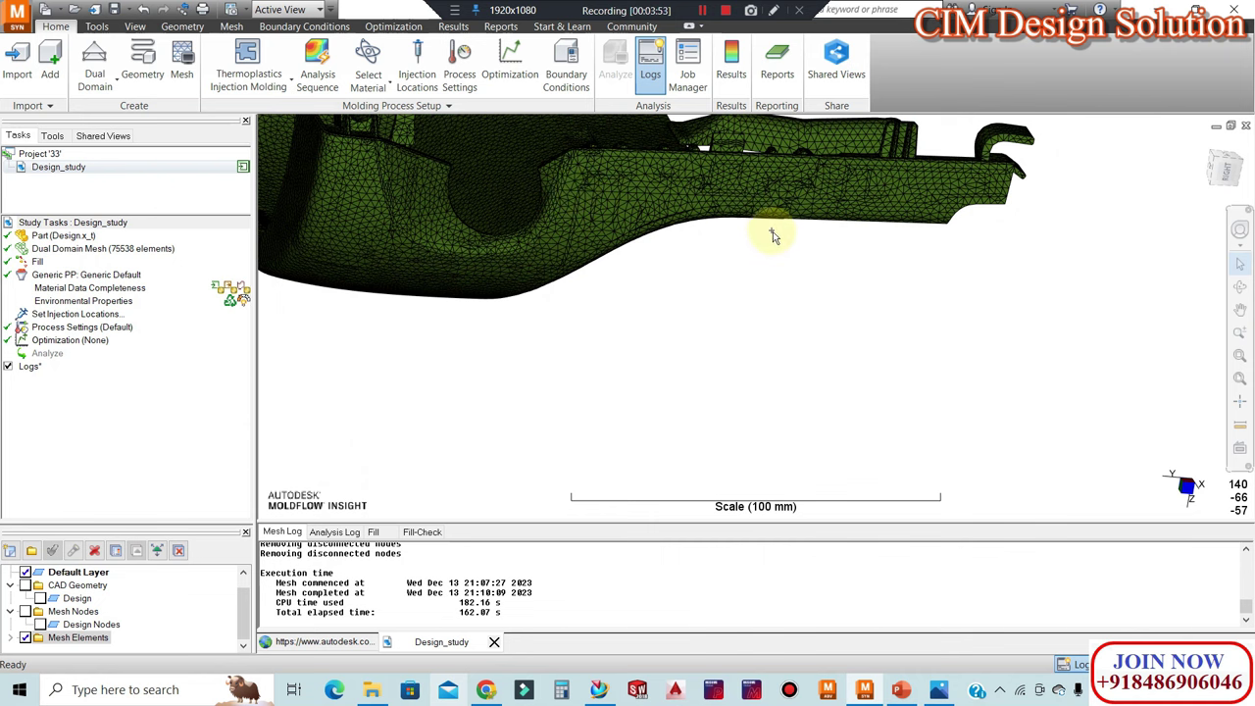
scroll(660, 247, down, 2)
mouse_move(660, 246)
middle_down()
mouse_move(667, 179)
mouse_move(665, 369)
mouse_move(633, 202)
mouse_move(660, 153)
mouse_move(490, 271)
mouse_move(393, 277)
mouse_move(577, 326)
mouse_move(938, 327)
mouse_move(837, 207)
mouse_move(796, 339)
mouse_move(758, 389)
mouse_move(798, 383)
mouse_move(703, 224)
mouse_move(666, 266)
mouse_move(594, 232)
middle_up()
scroll(393, 277, up, 2)
scroll(798, 384, down, 1)
scroll(798, 414, down, 1)
scroll(630, 244, up, 2)
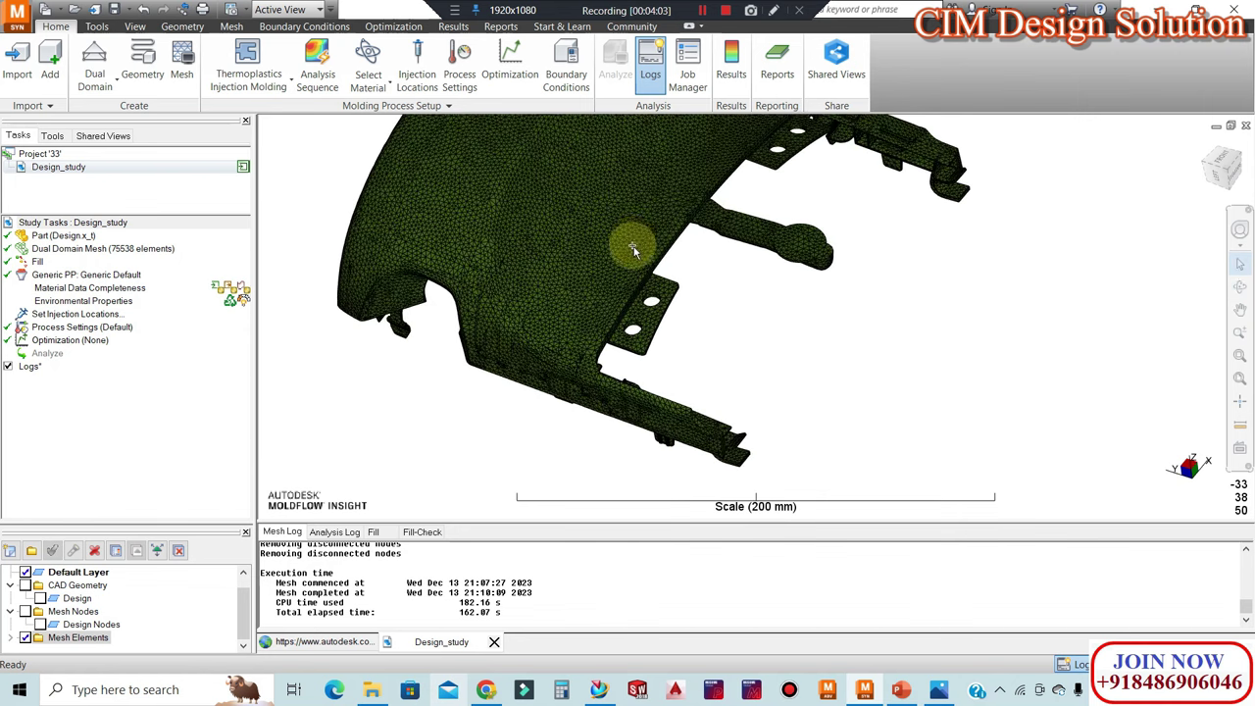
scroll(633, 249, up, 2)
scroll(660, 350, down, 2)
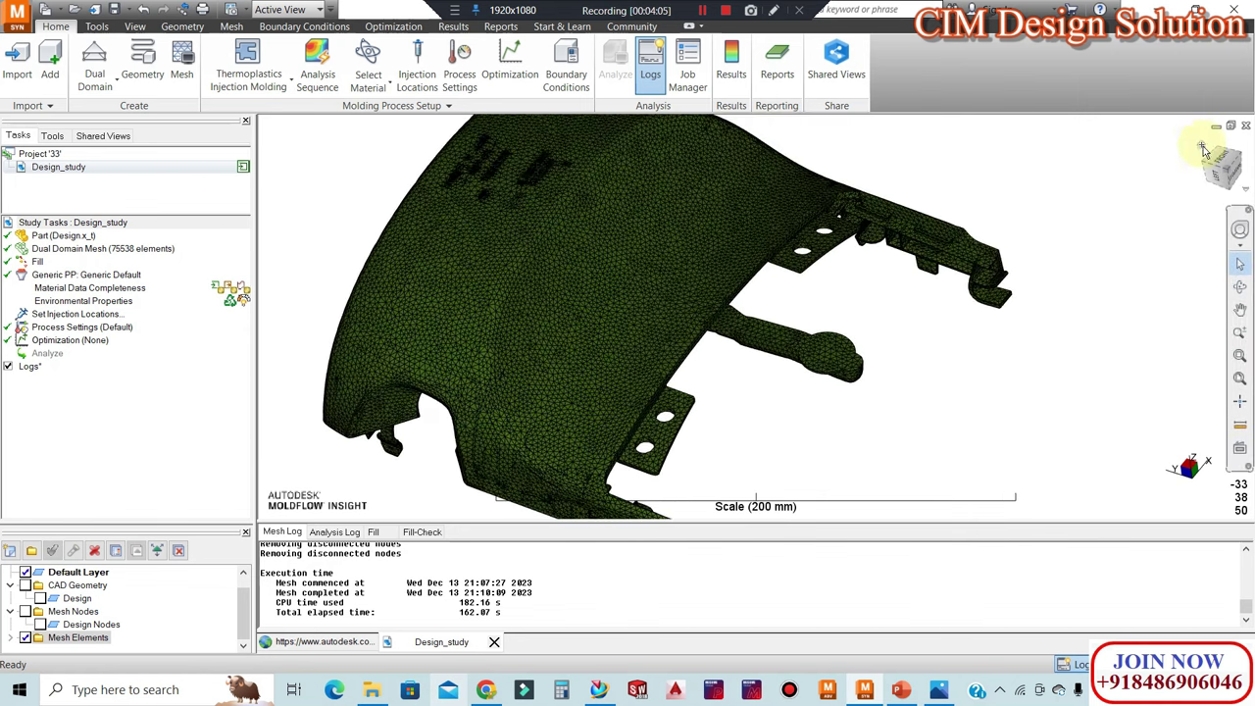
click(1220, 166)
mouse_move(1059, 248)
middle_down()
mouse_move(700, 308)
mouse_move(742, 336)
mouse_move(673, 199)
mouse_move(621, 257)
mouse_move(599, 241)
mouse_move(621, 291)
middle_up()
scroll(652, 285, up, 2)
scroll(652, 285, up, 2)
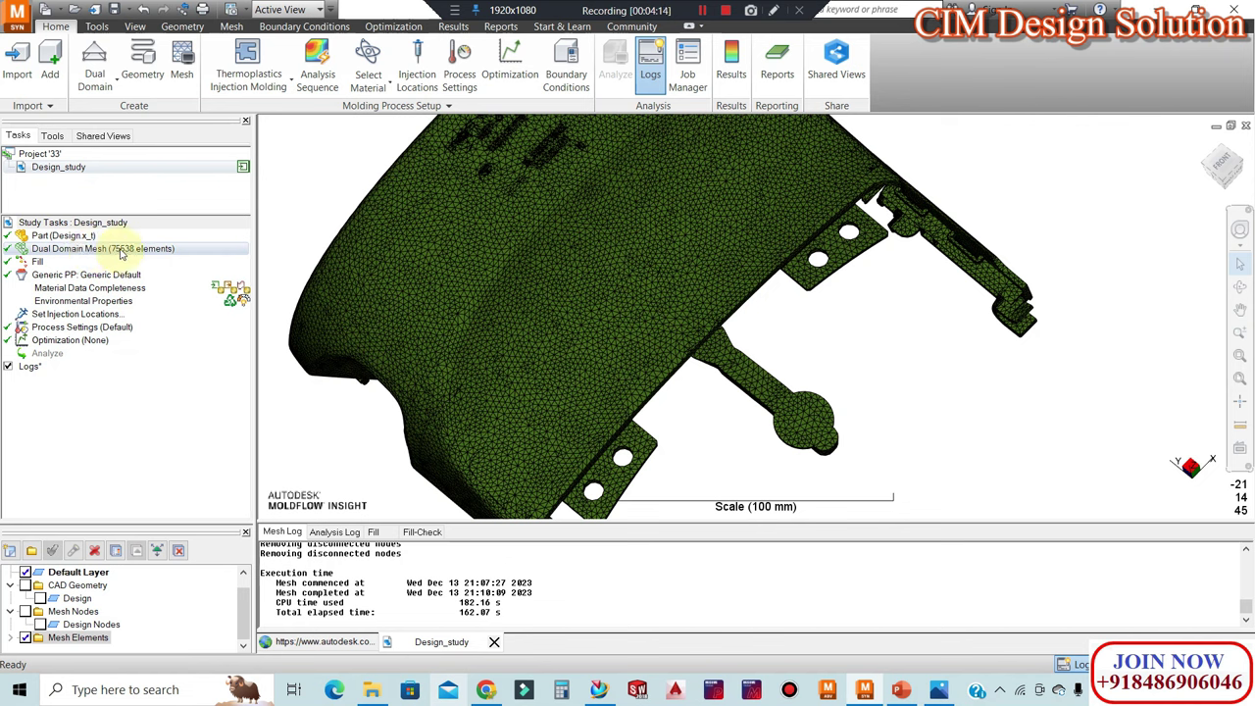
- Show the Dual Domain Mesh Statistics and review the report: 75538 triangles, 88.6% match
right_click(120, 253)
click(145, 278)
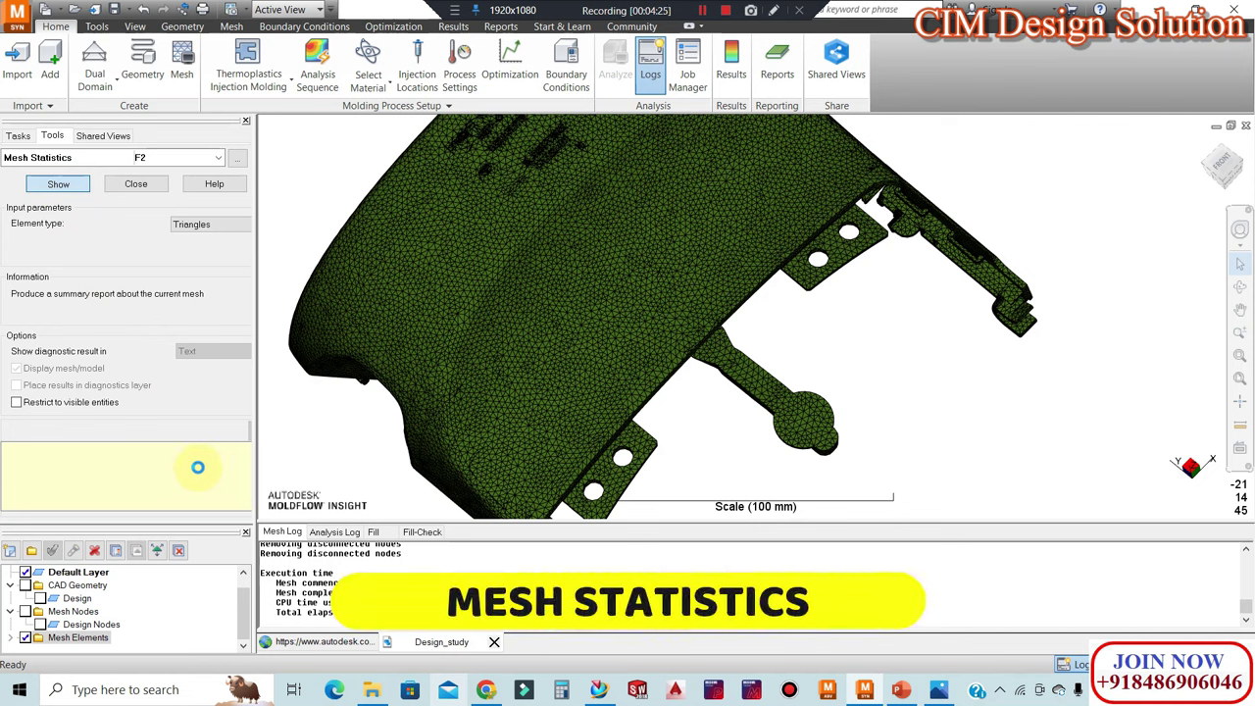
scroll(182, 465, down, 1)
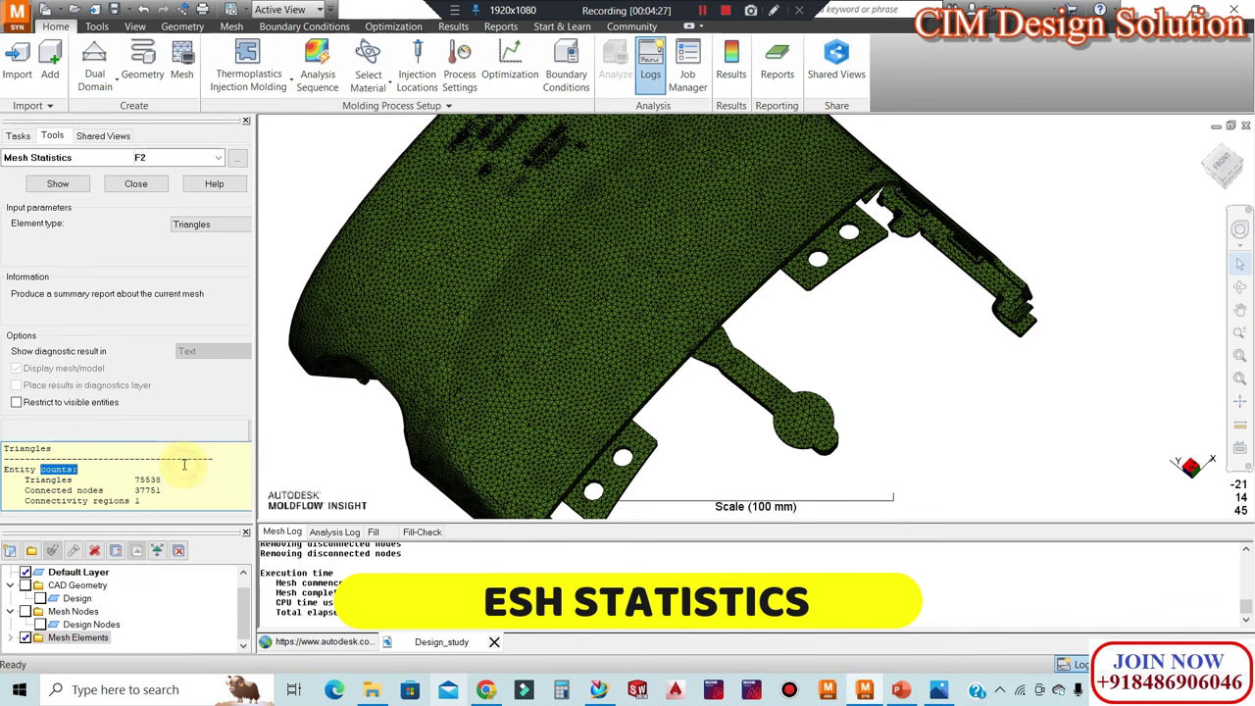
scroll(163, 477, down, 1)
scroll(163, 476, down, 1)
scroll(168, 477, down, 1)
scroll(190, 481, down, 1)
scroll(204, 492, down, 1)
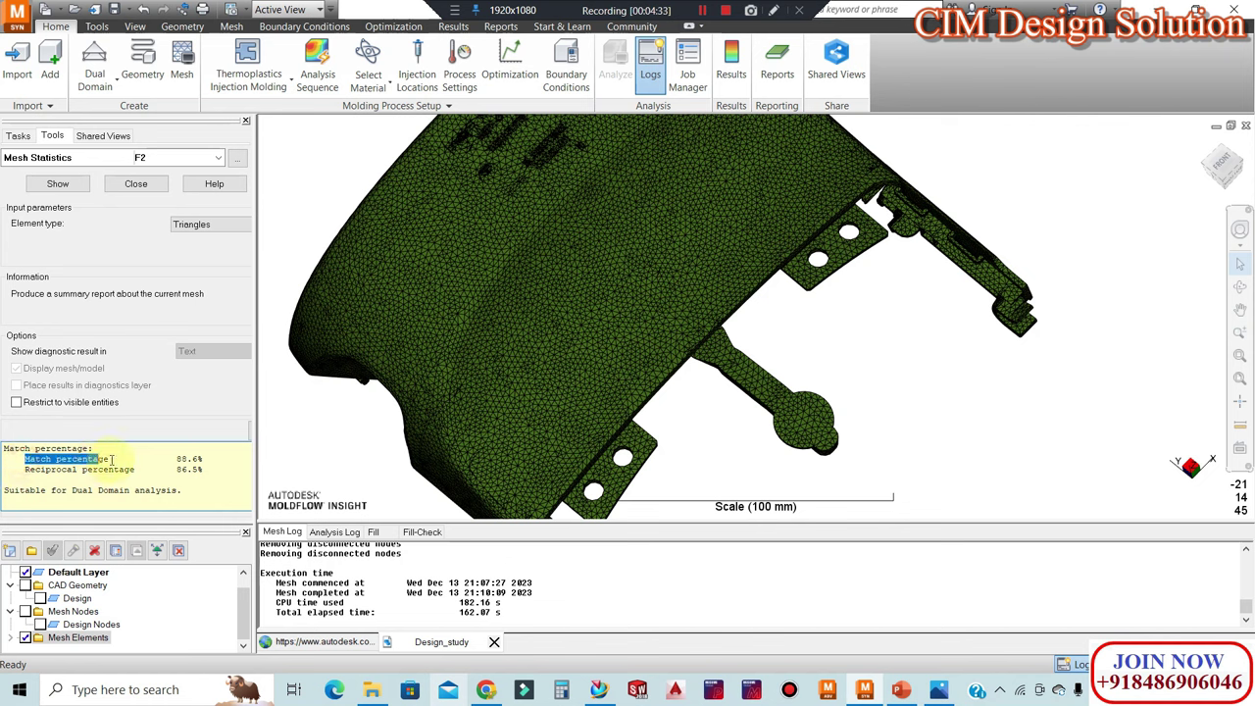
click(204, 463)
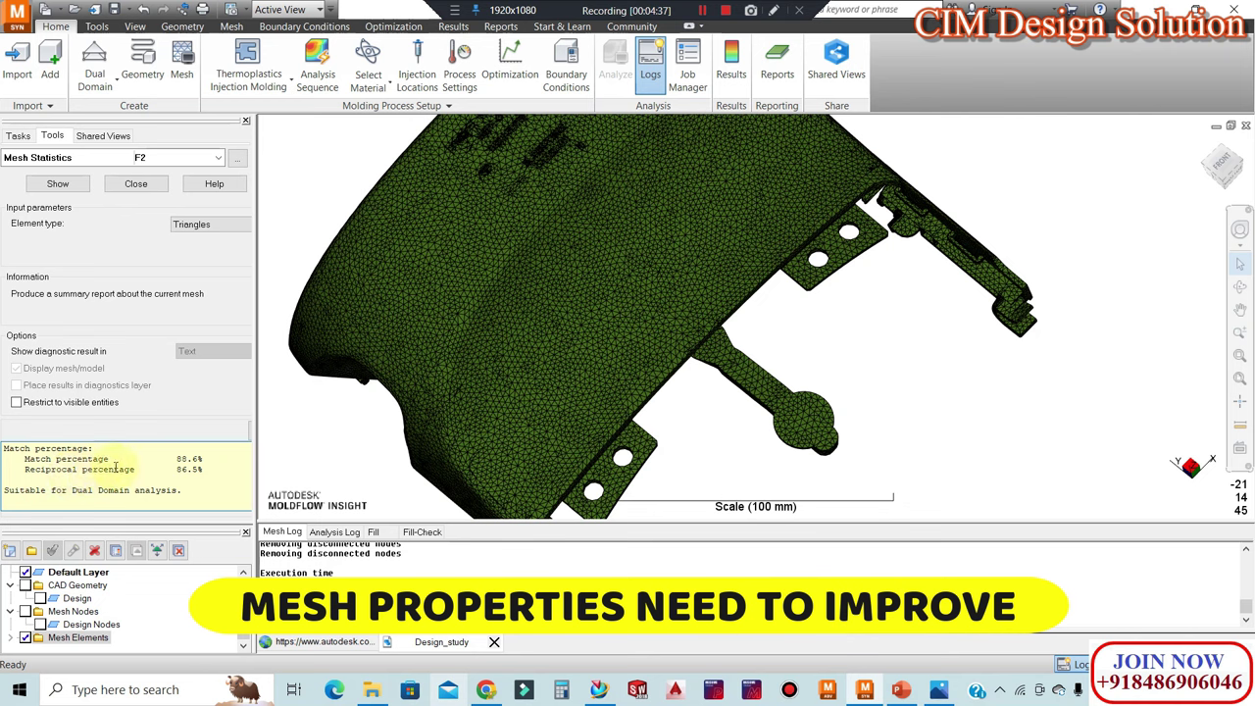
scroll(133, 488, up, 2)
scroll(128, 481, up, 1)
scroll(125, 476, up, 1)
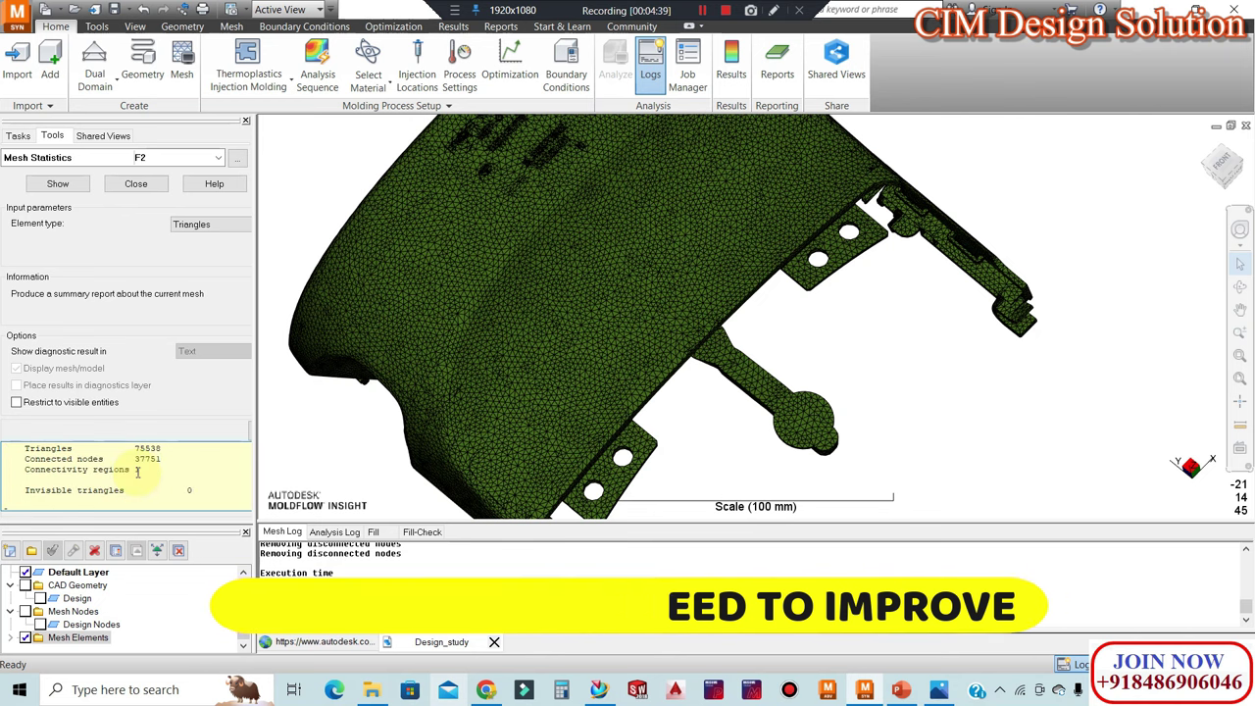
scroll(742, 373, down, 3)
- Orbit and zoom the meshed cover to inspect it from side and tilted top views
middle_drag(742, 373, 708, 344)
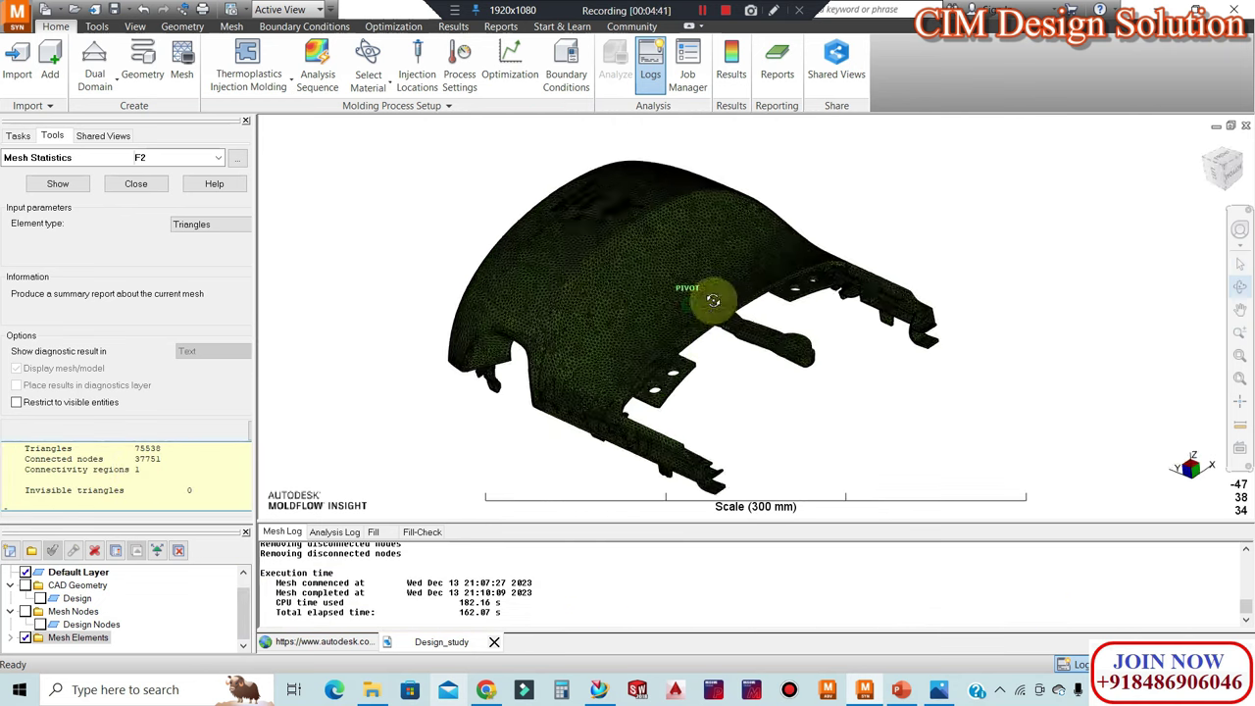
scroll(708, 344, up, 1)
scroll(705, 350, up, 1)
scroll(713, 358, up, 2)
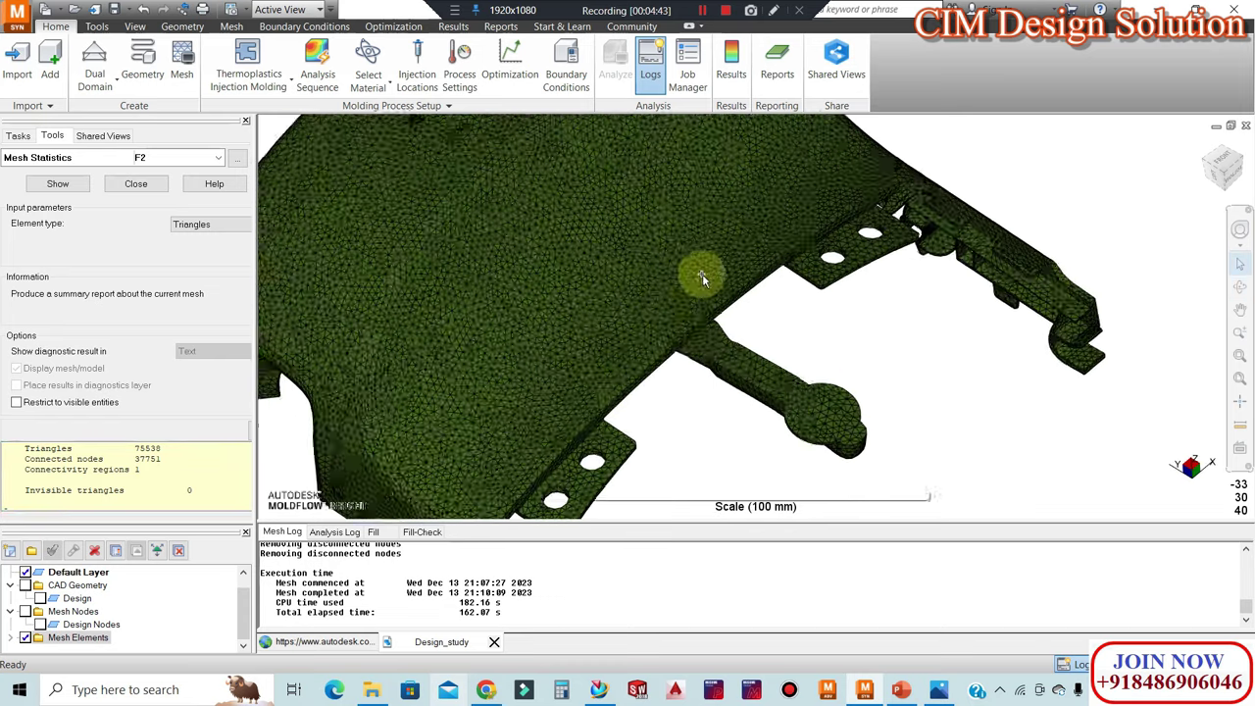
scroll(843, 412, up, 1)
scroll(862, 434, up, 1)
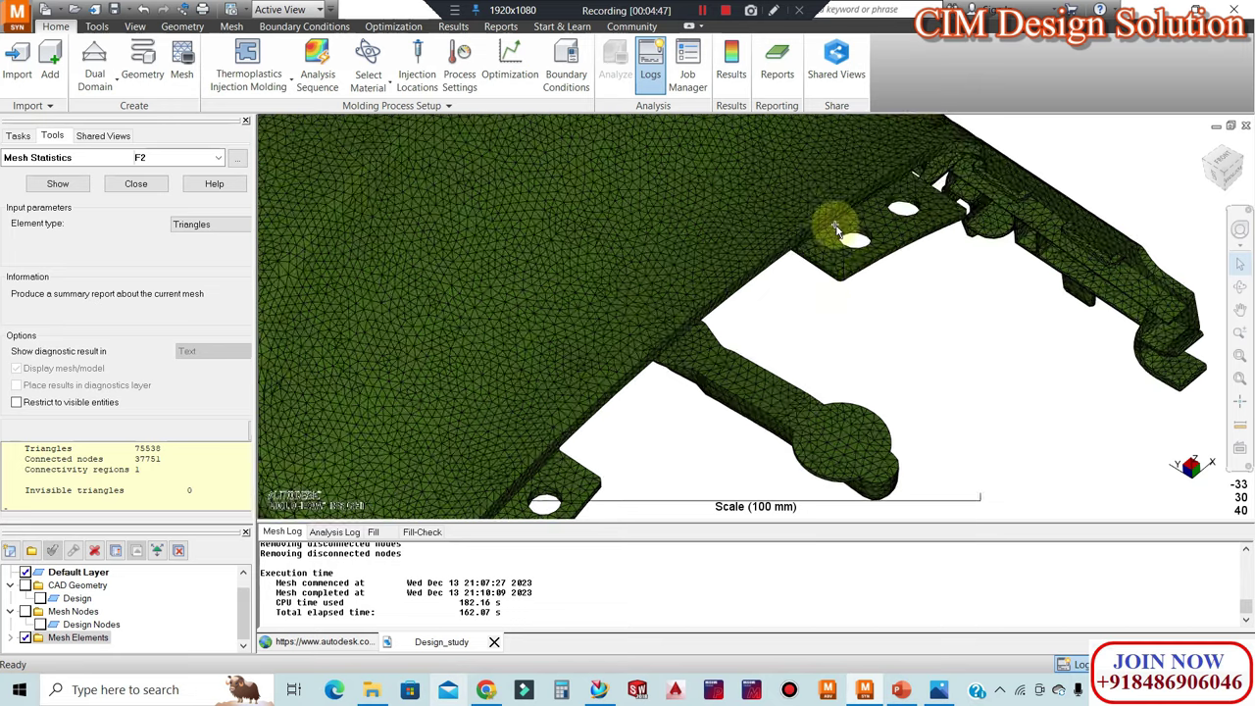
scroll(911, 196, down, 1)
scroll(828, 269, down, 1)
middle_drag(828, 272, 692, 344)
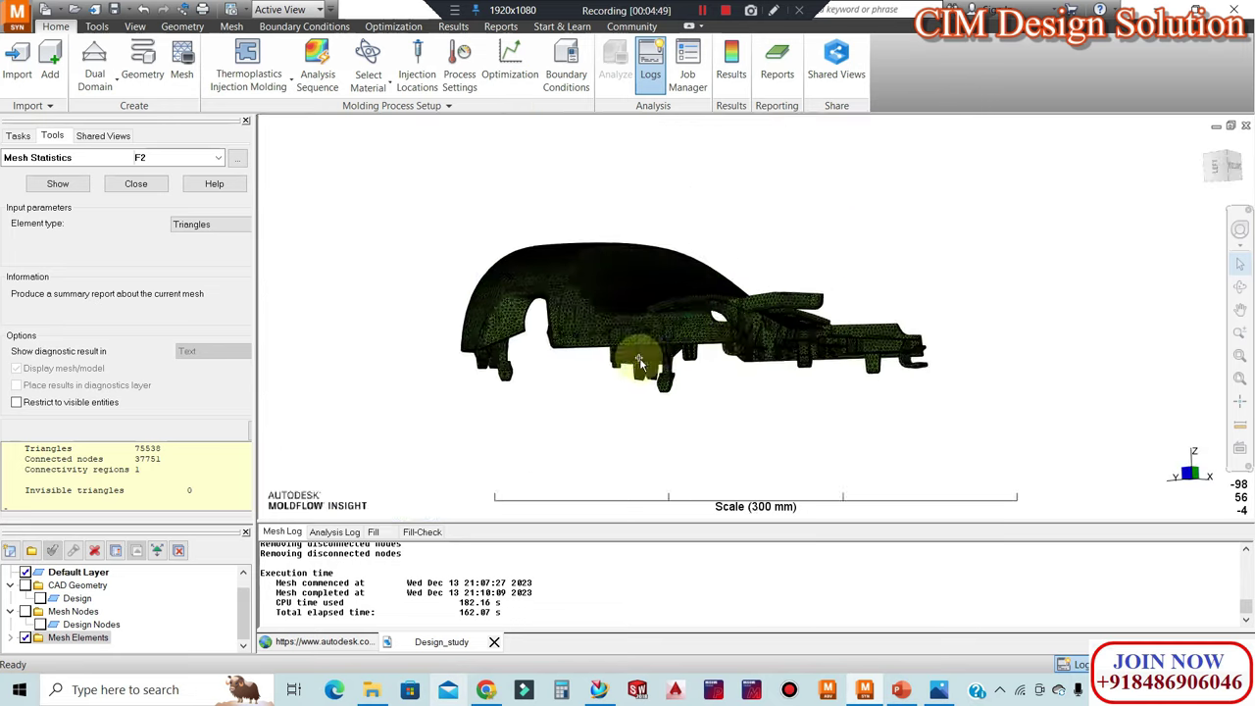
scroll(499, 283, up, 2)
scroll(775, 279, down, 1)
mouse_move(798, 272)
middle_down()
mouse_move(676, 294)
mouse_move(731, 392)
mouse_move(661, 328)
mouse_move(660, 291)
middle_up()
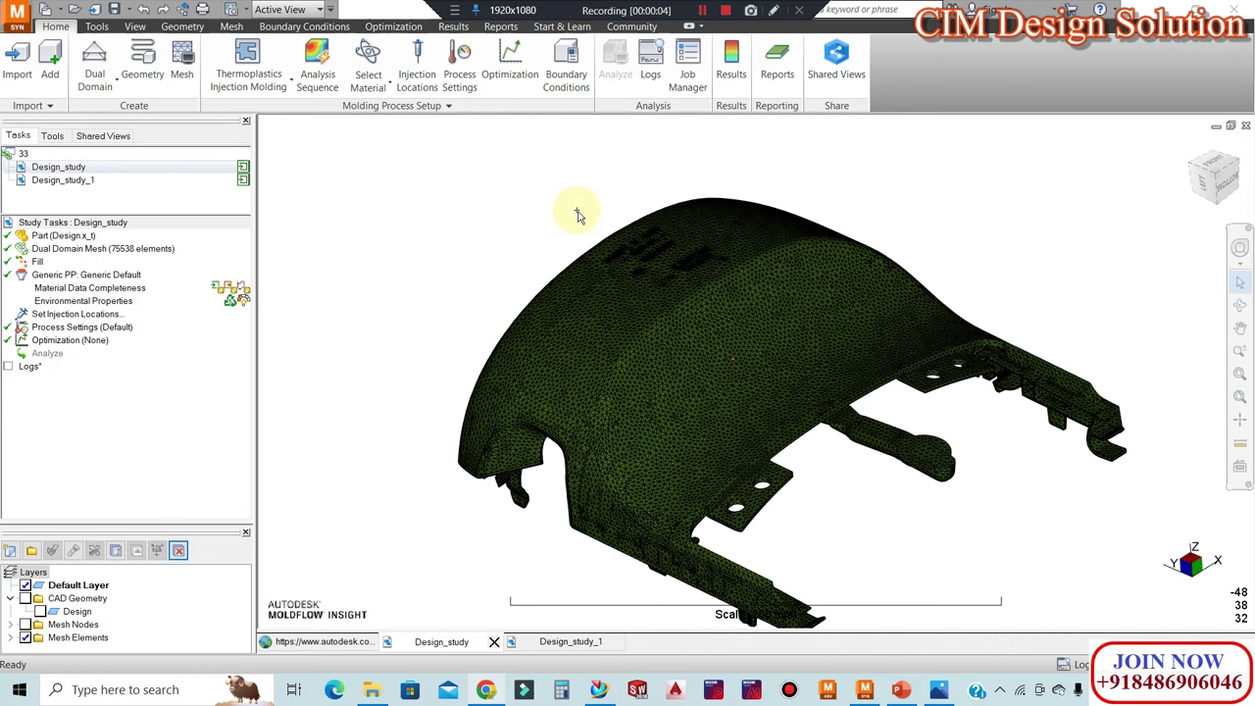
- Zoom in on the meshed cover and start an import into project 33
middle_drag(571, 215, 813, 426)
scroll(824, 417, up, 1)
scroll(819, 414, up, 1)
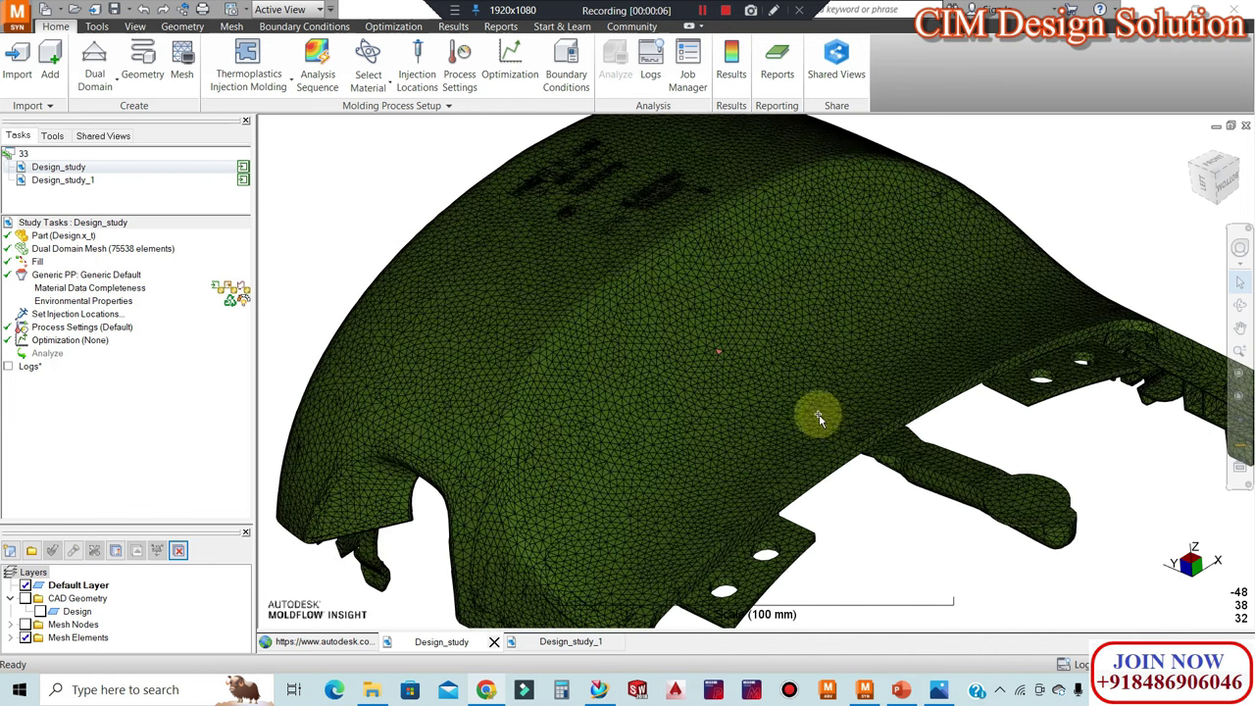
right_click(38, 154)
click(68, 163)
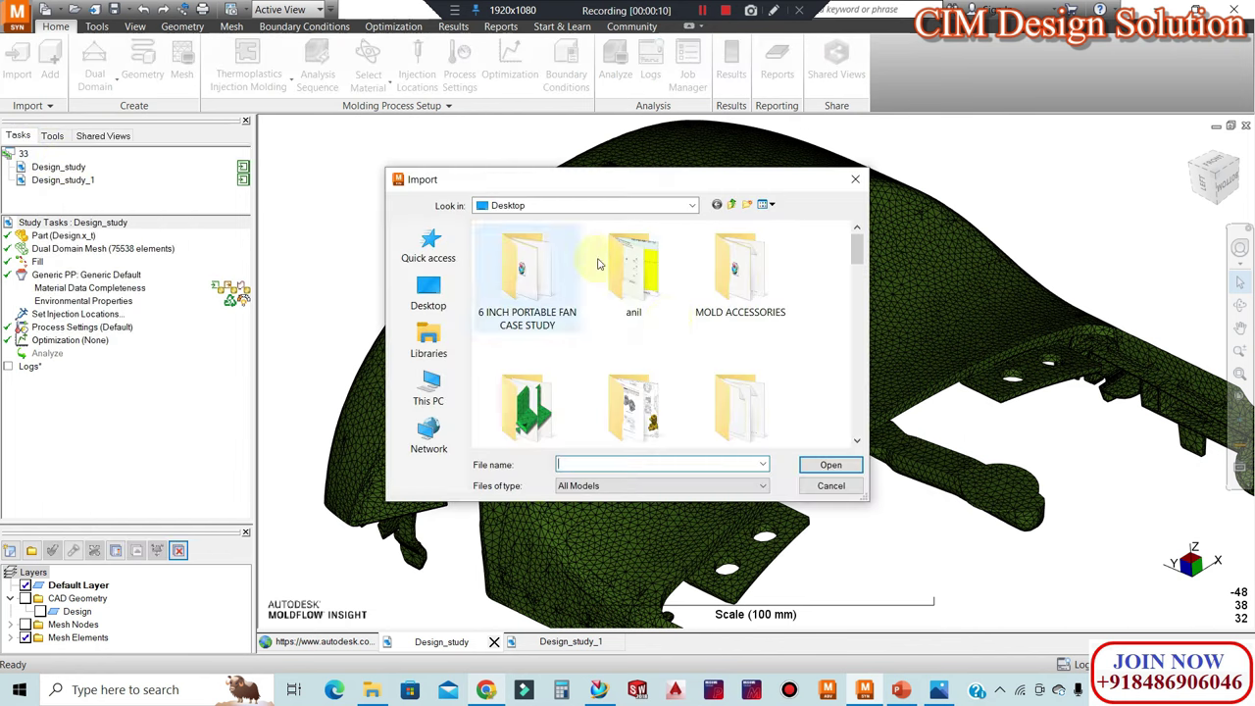
- Select Design.x_t, cancel the import, and open Design_study_1
scroll(579, 364, down, 3)
scroll(551, 328, down, 3)
scroll(560, 313, down, 2)
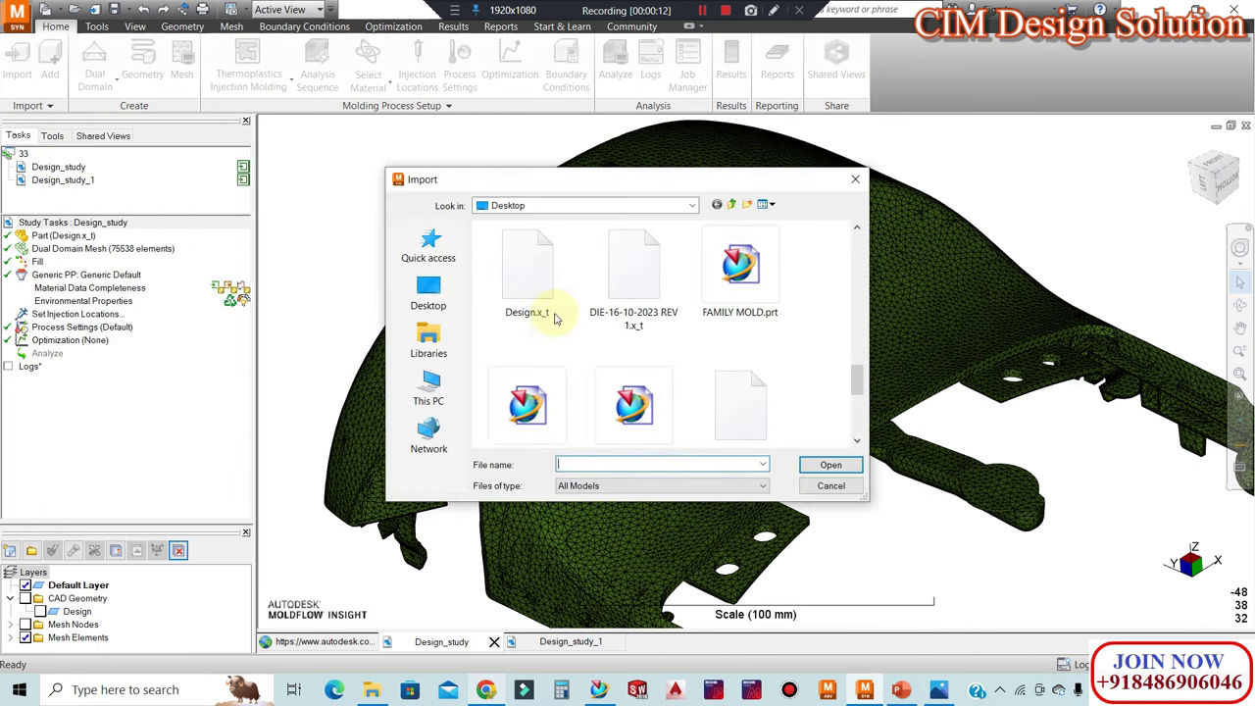
click(549, 310)
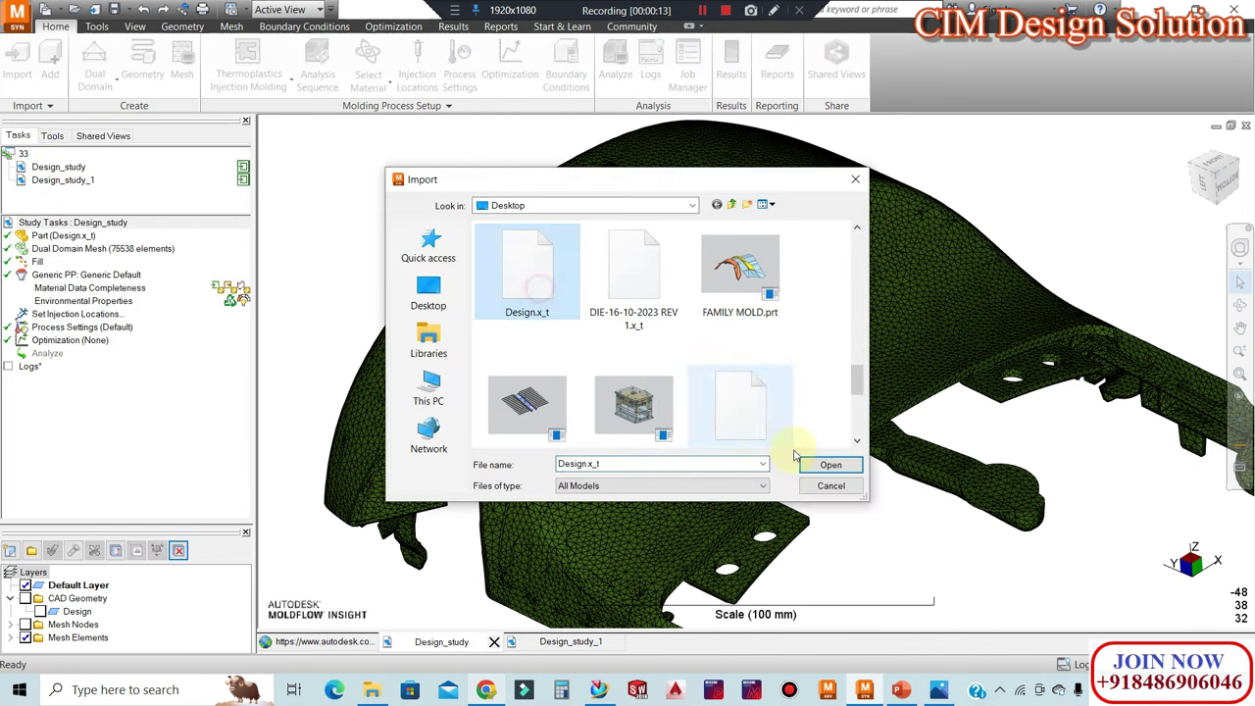
click(830, 484)
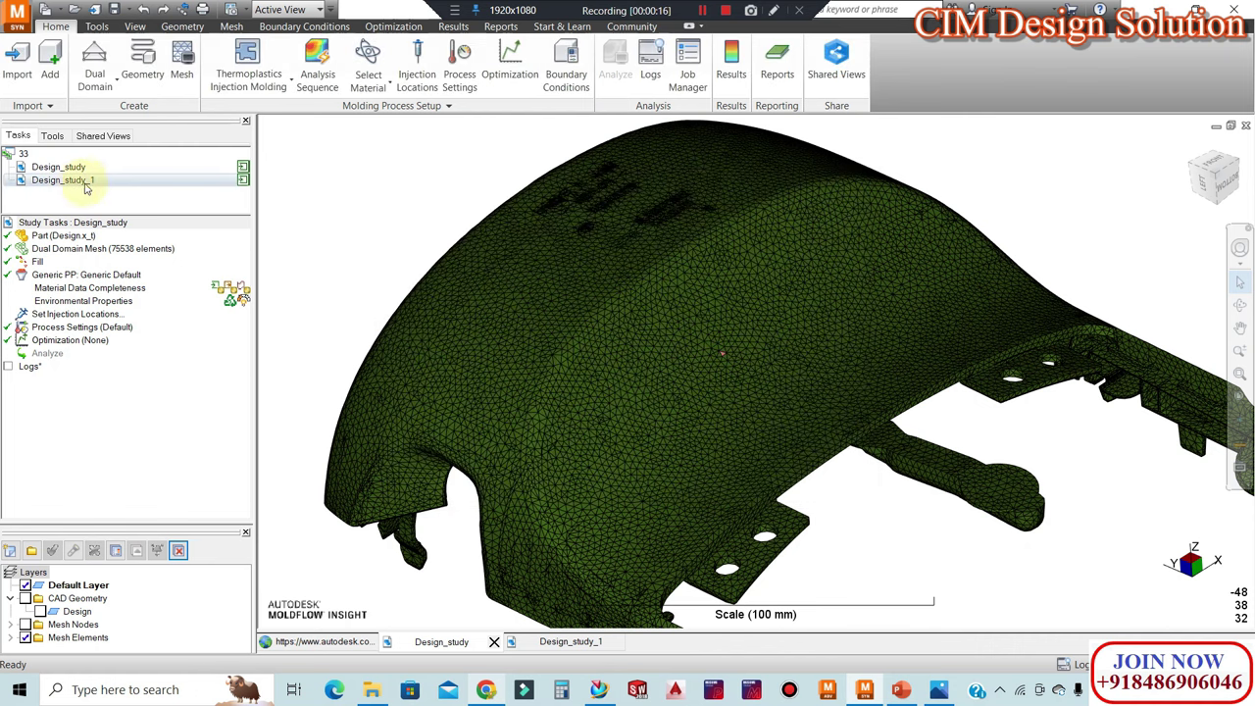
double_click(80, 186)
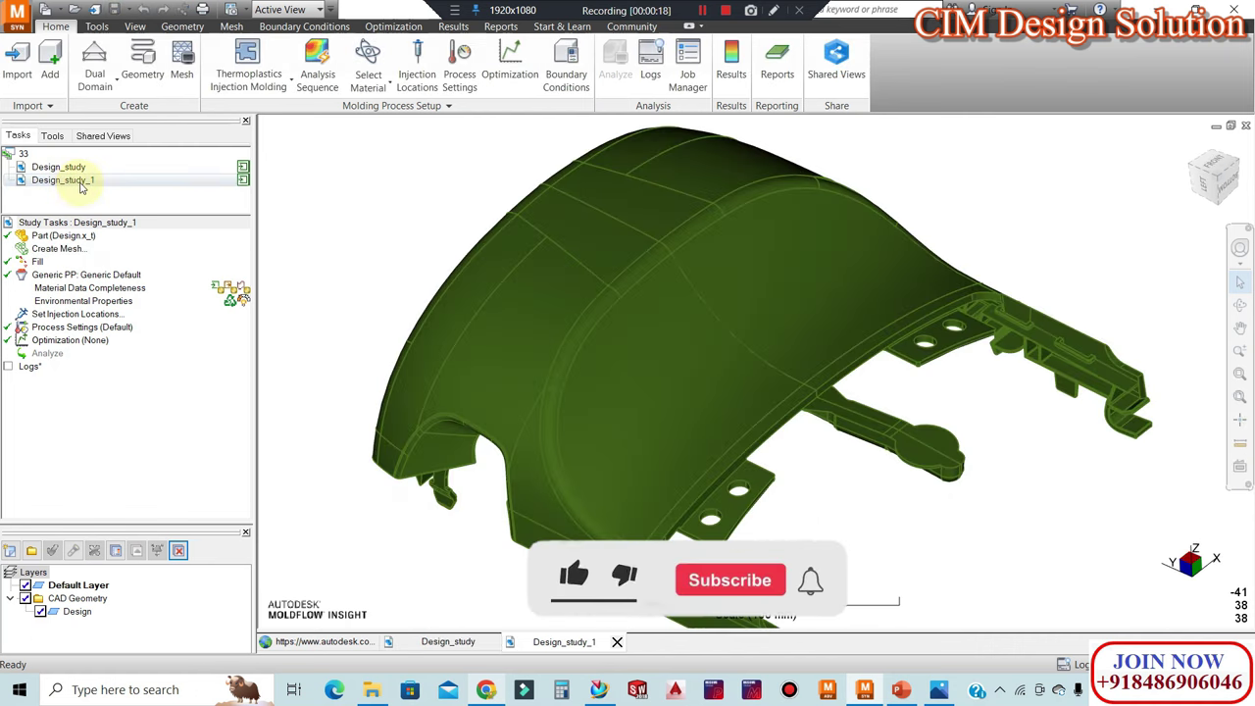
- Mesh Design_study_1 at 2.26 mm global edge length with extra refinement near gates
click(180, 65)
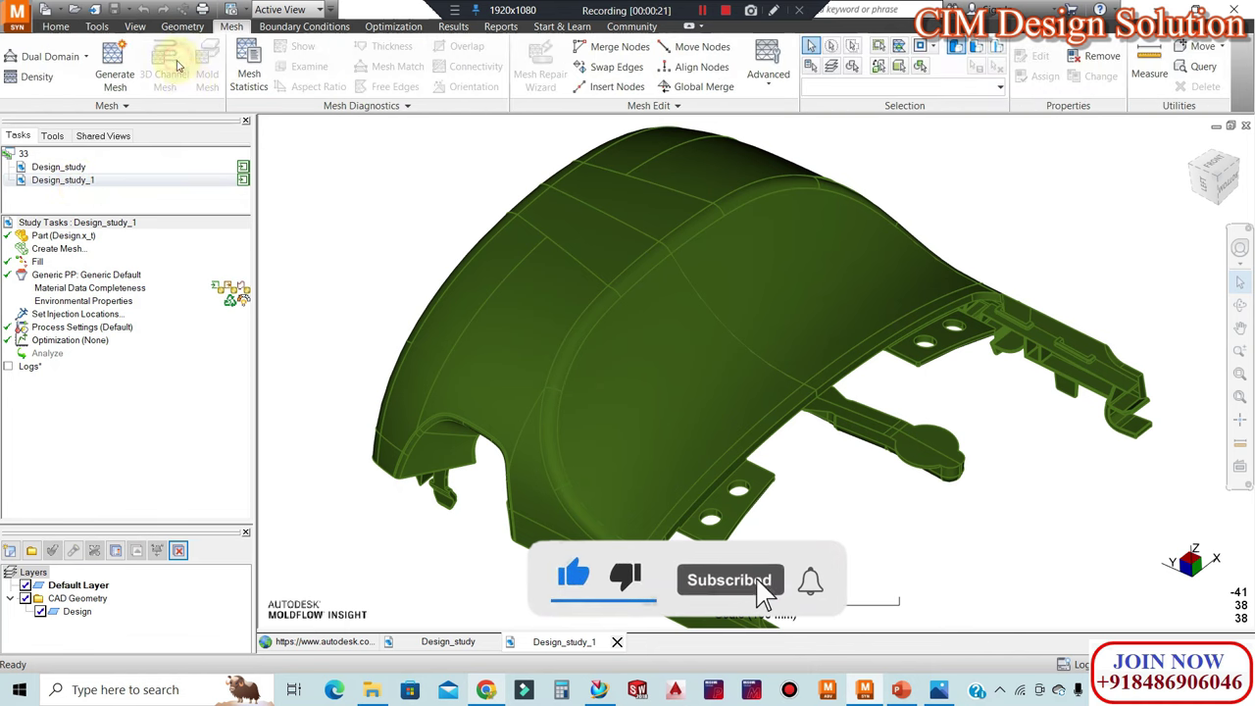
click(116, 61)
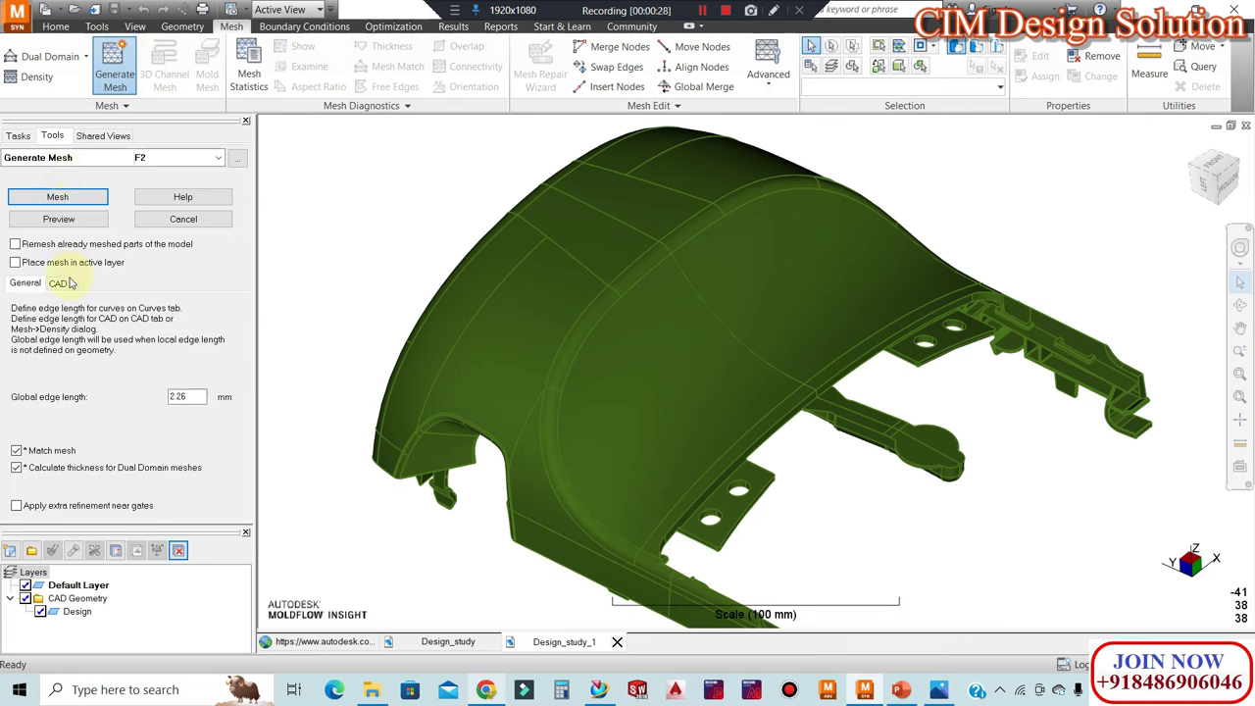
click(61, 284)
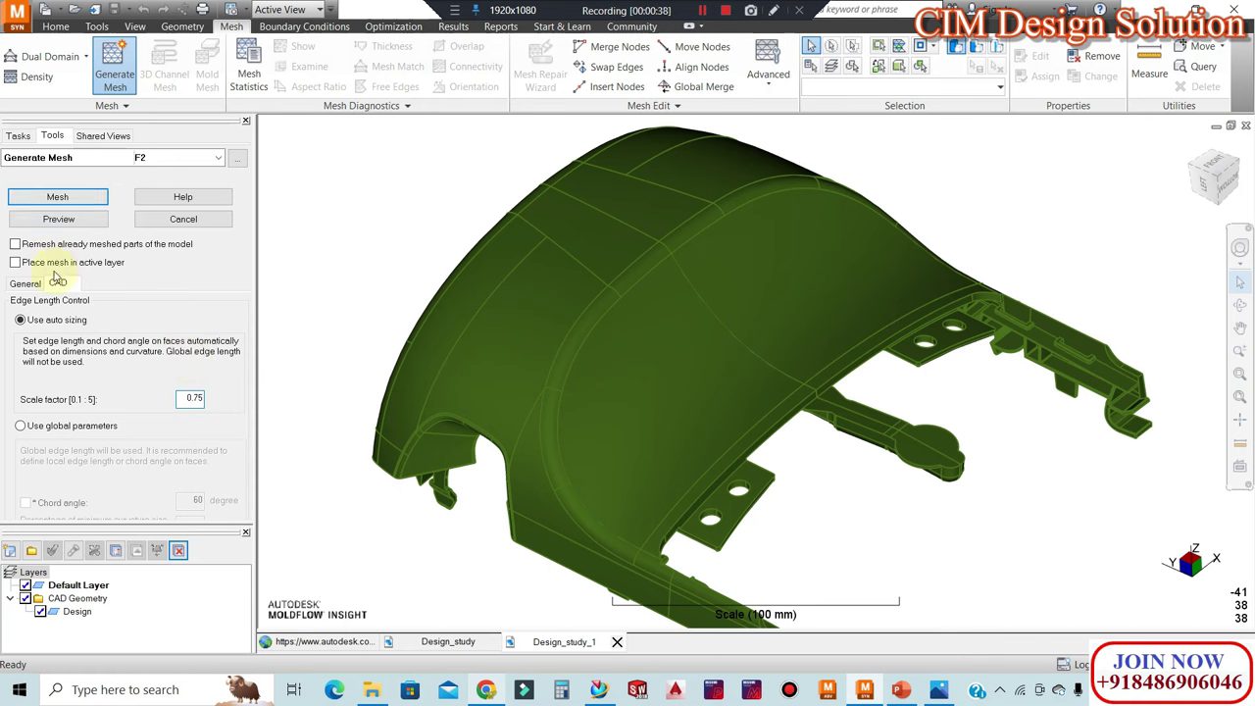
click(24, 285)
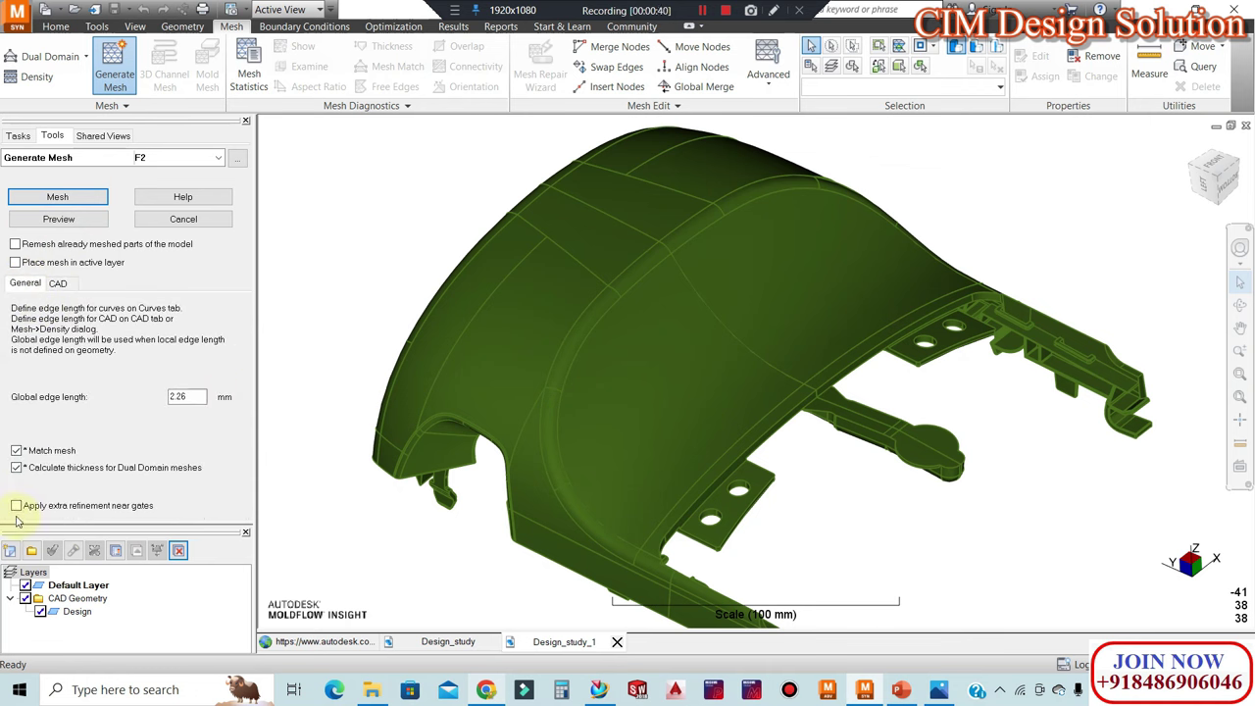
click(69, 198)
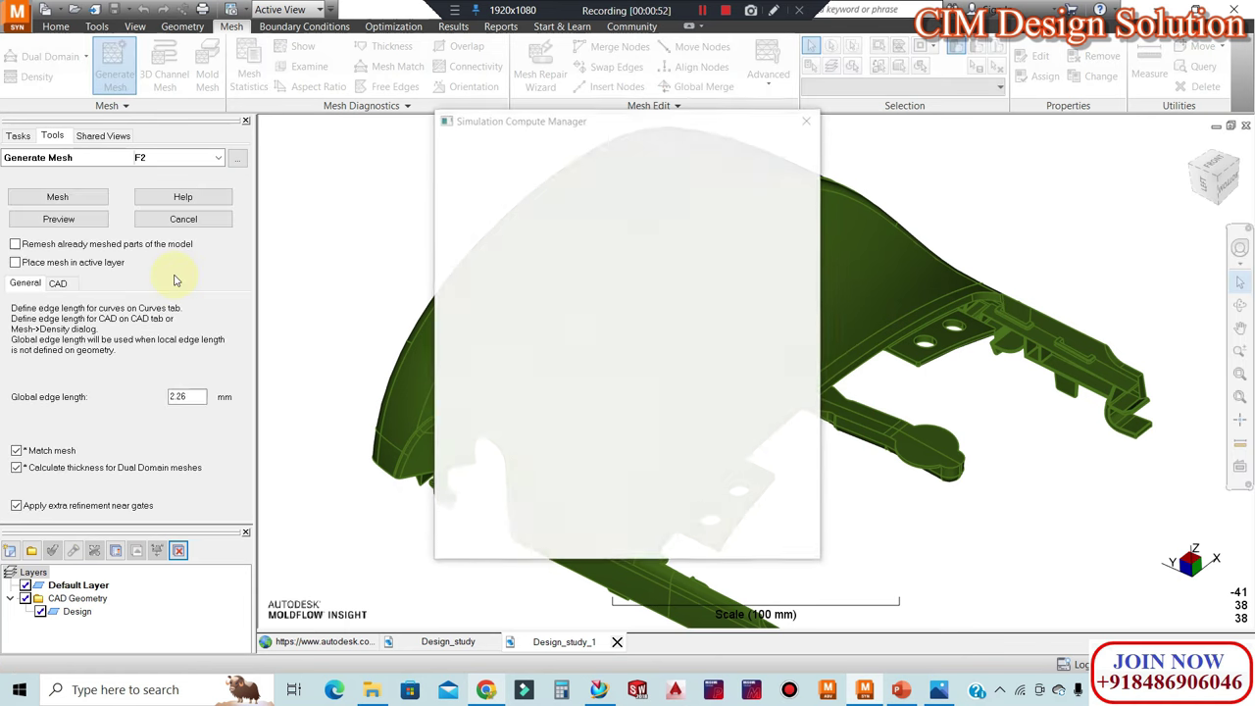
key(Return)
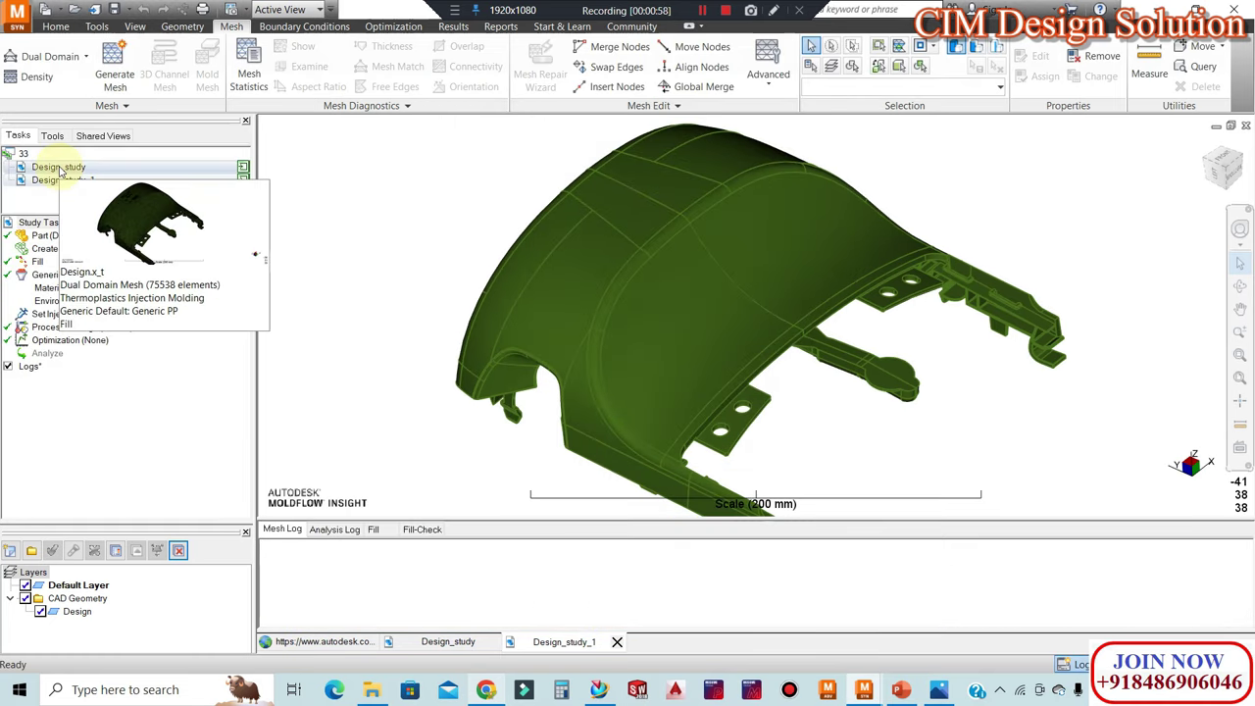
- Visit Design_study, close Generate Mesh unchanged, then reopen Design_study_1 to see its 114960-element mesh
double_click(61, 169)
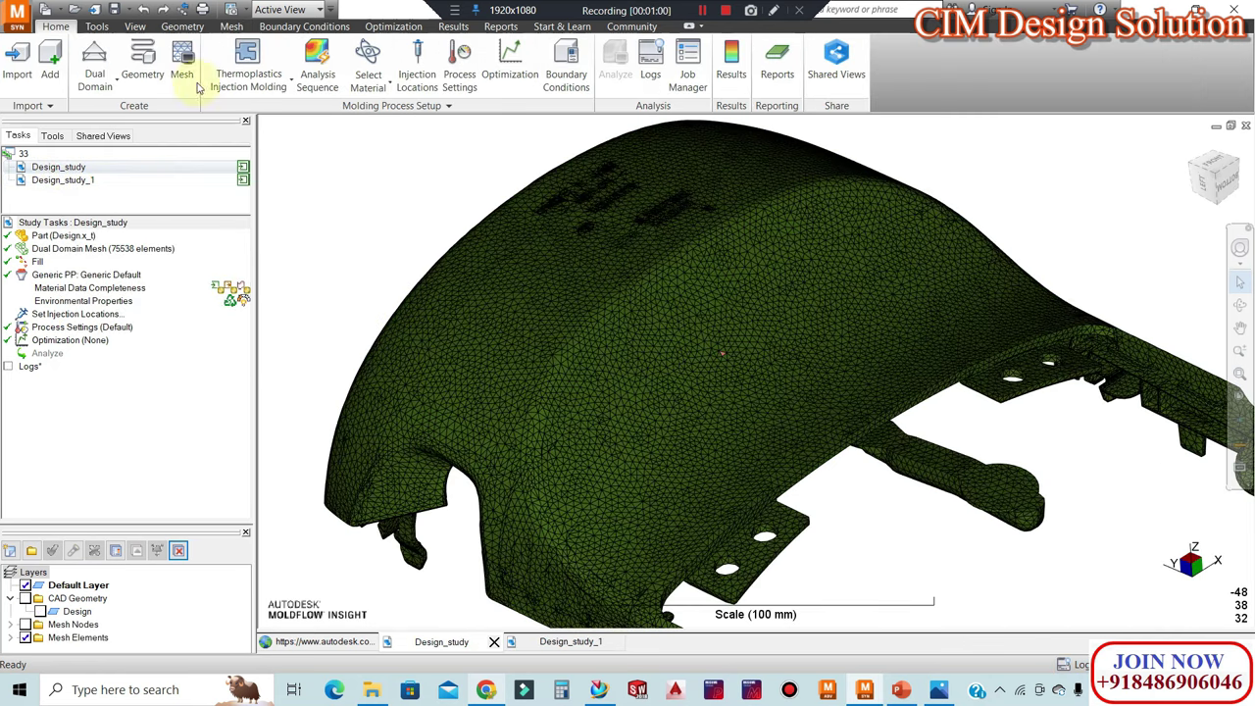
click(180, 64)
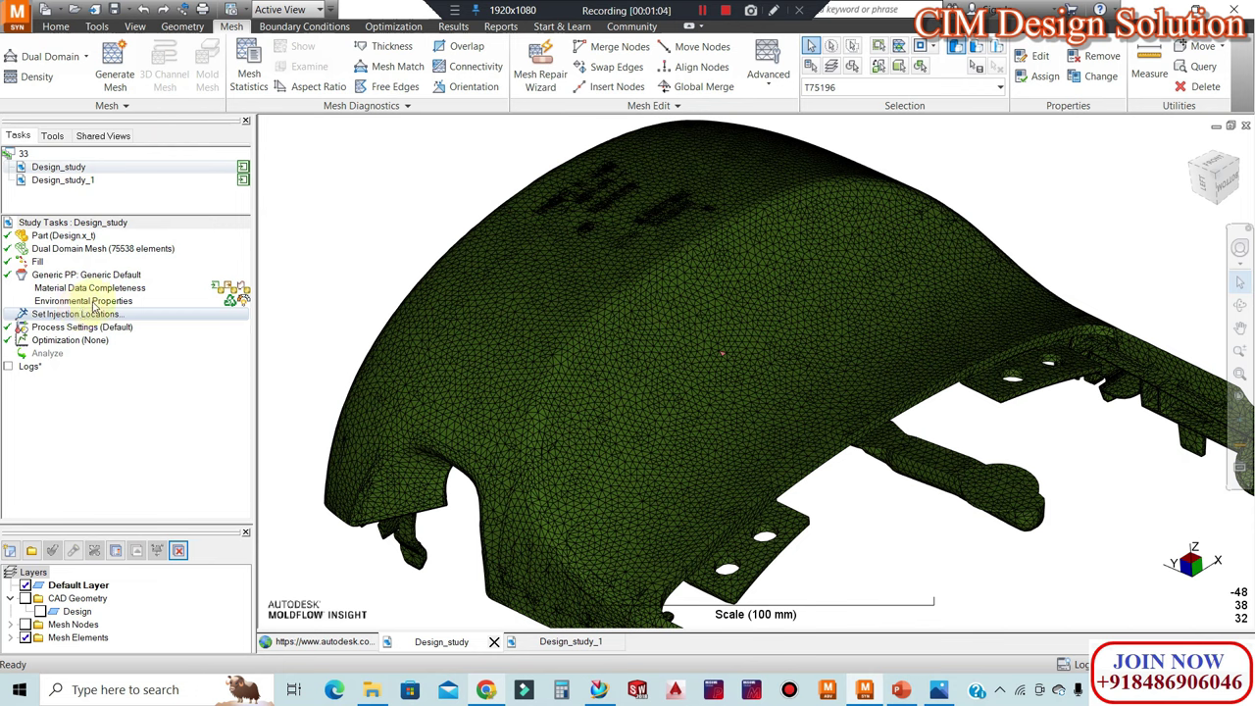
click(116, 65)
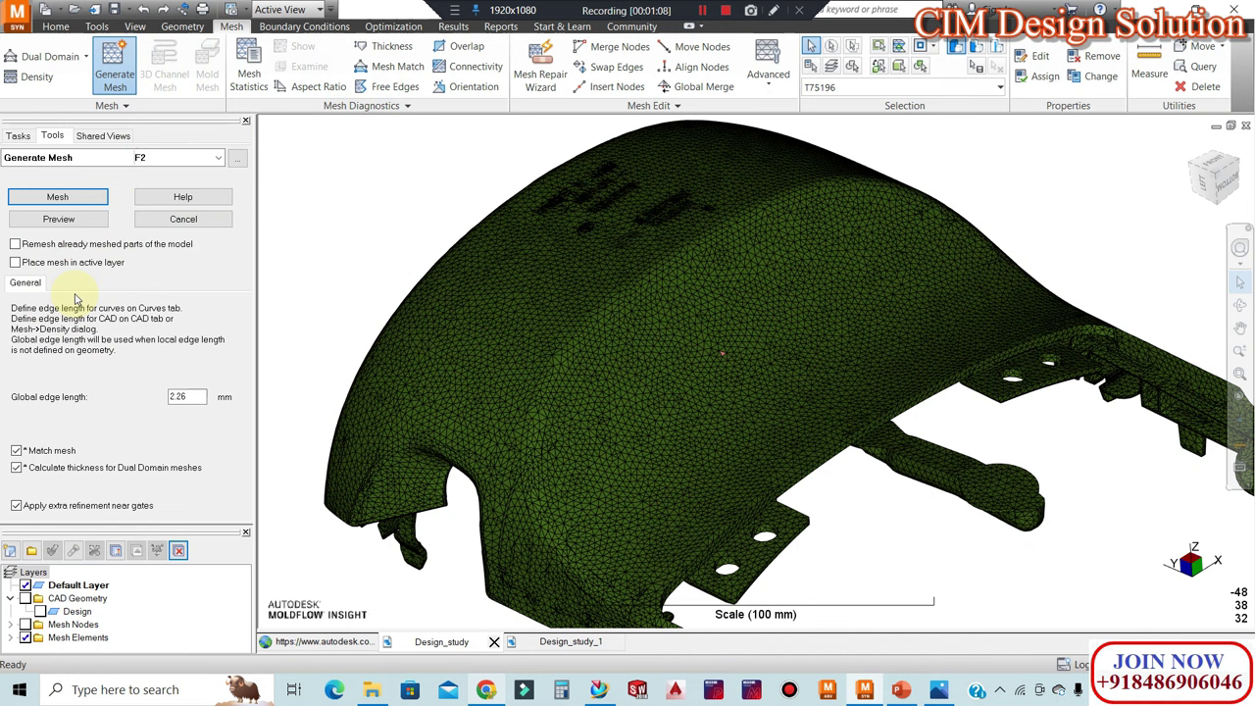
click(154, 223)
right_click(29, 155)
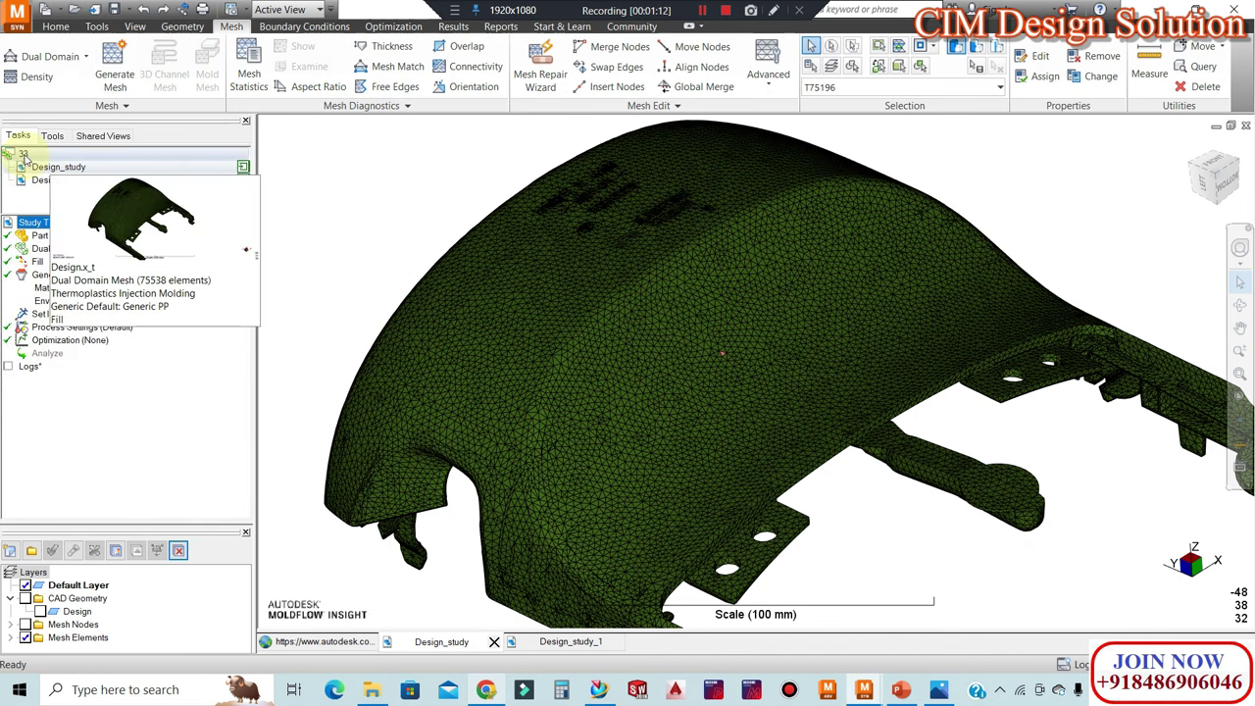
click(342, 213)
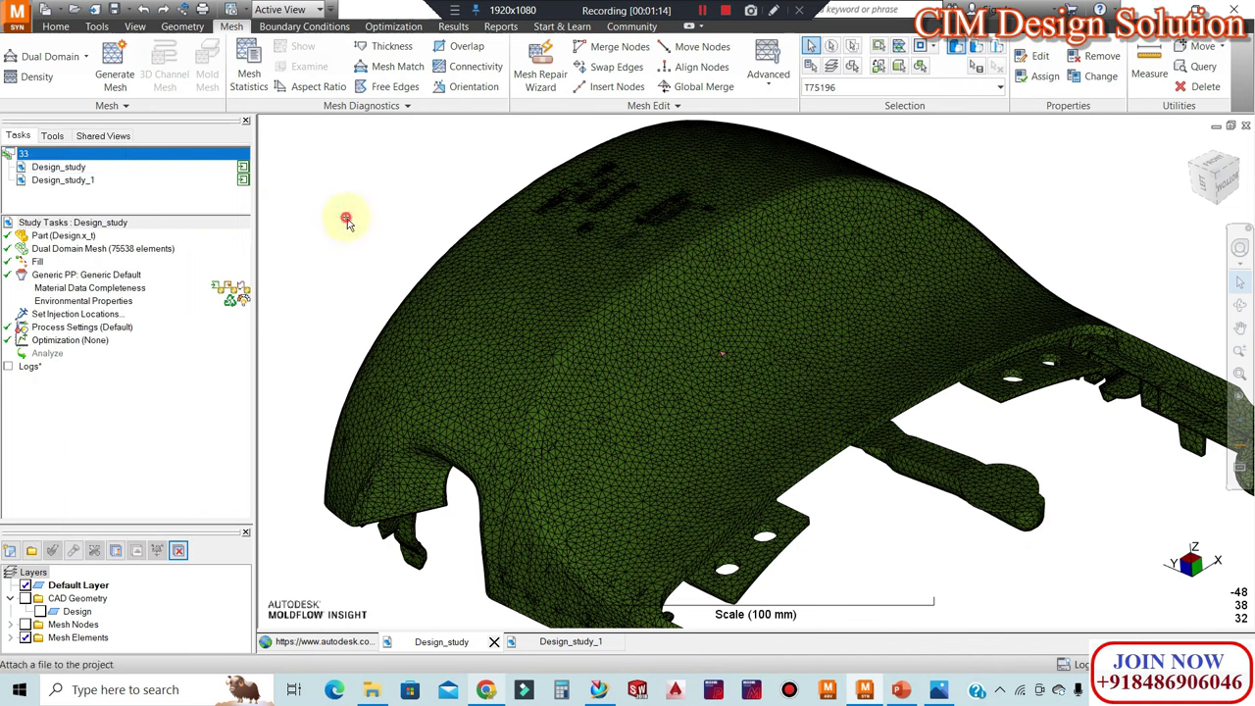
double_click(63, 180)
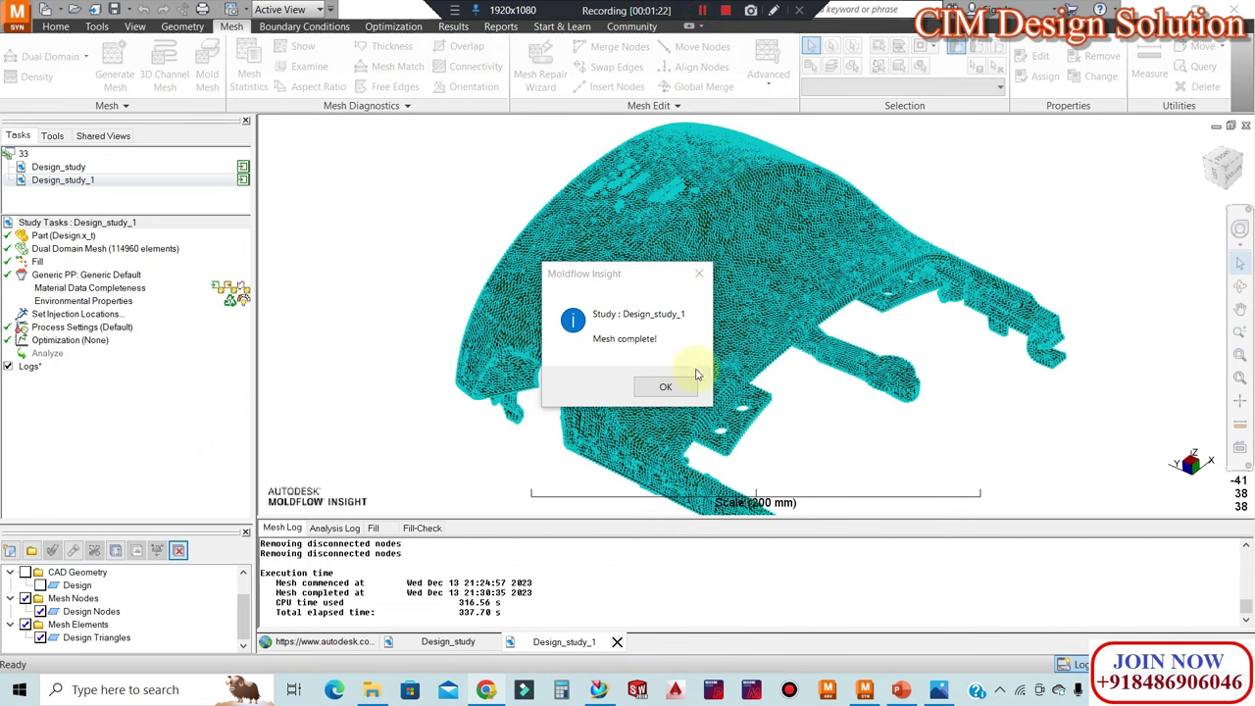
- Accept the finished 114960-element mesh of Design_study_1 and open its mesh options
click(667, 386)
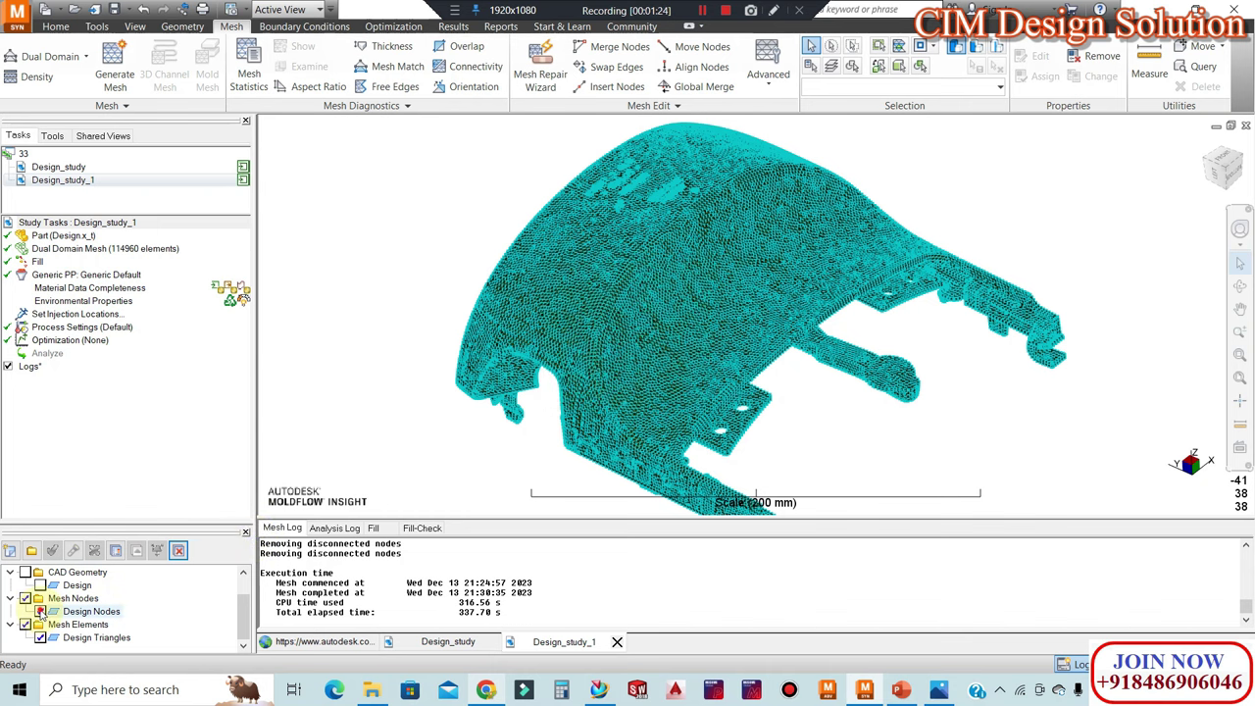
scroll(573, 349, up, 2)
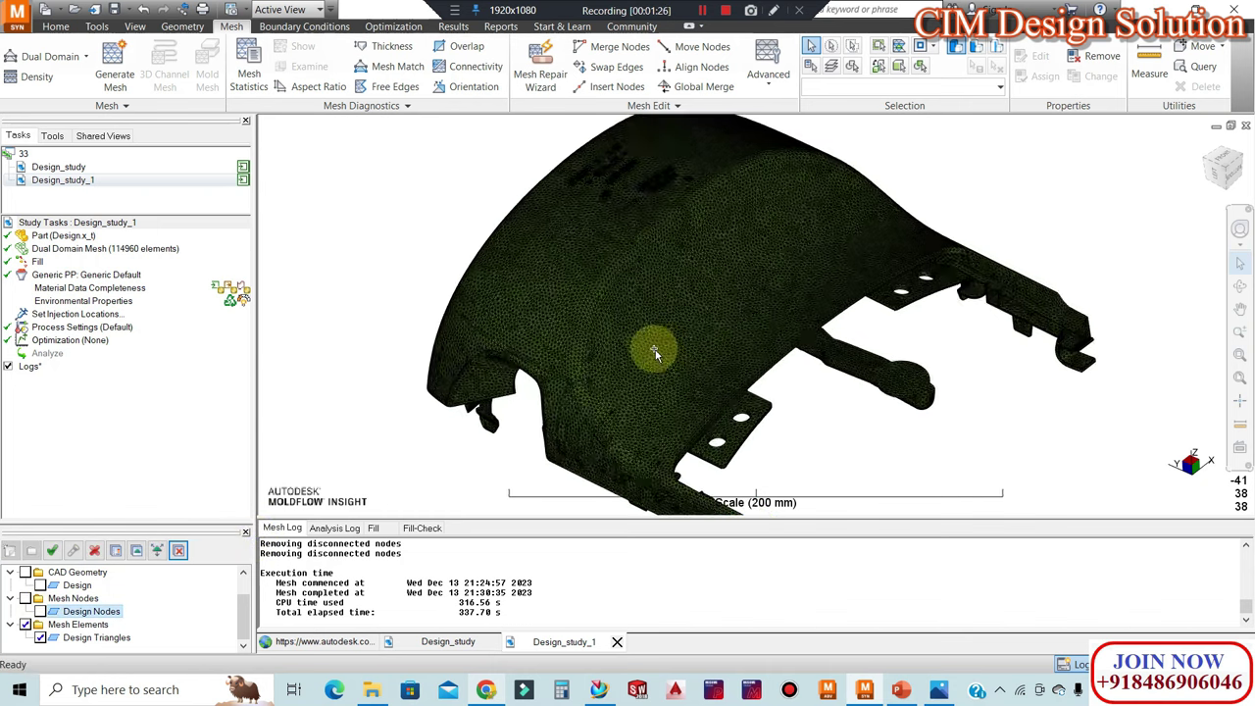
scroll(601, 356, up, 4)
scroll(601, 356, down, 1)
scroll(792, 280, down, 2)
scroll(813, 272, down, 1)
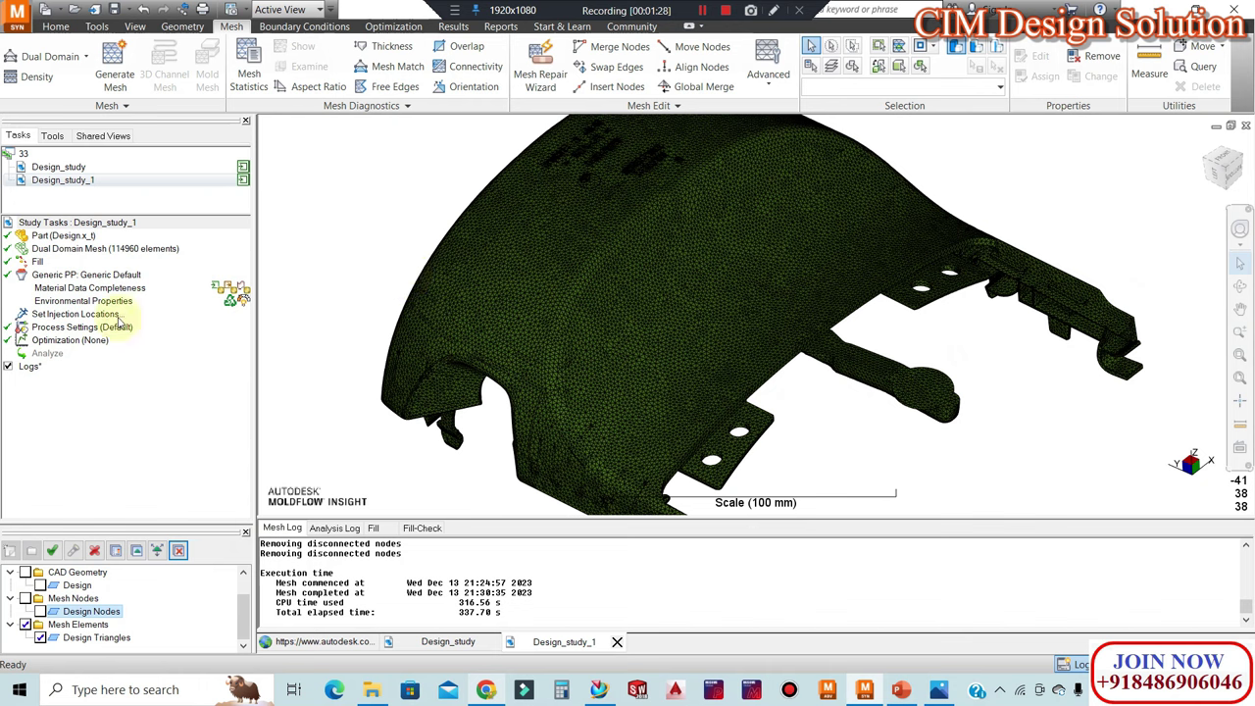
right_click(74, 250)
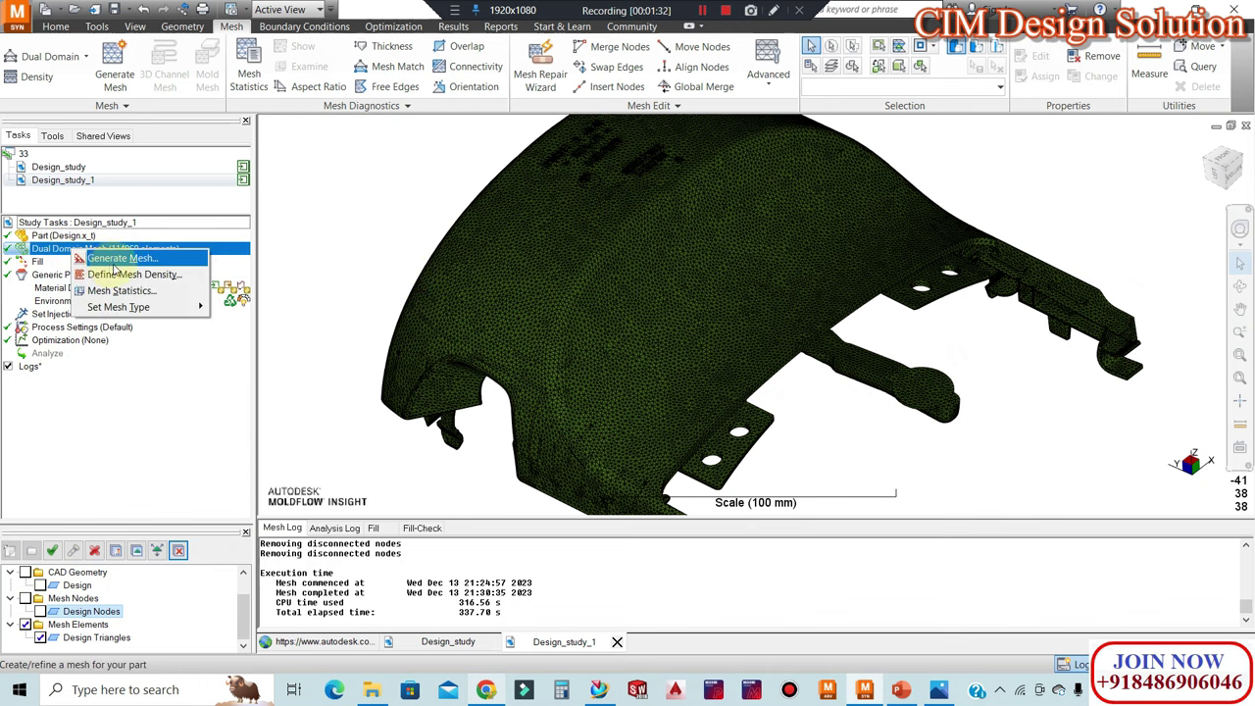
mouse_move(118, 307)
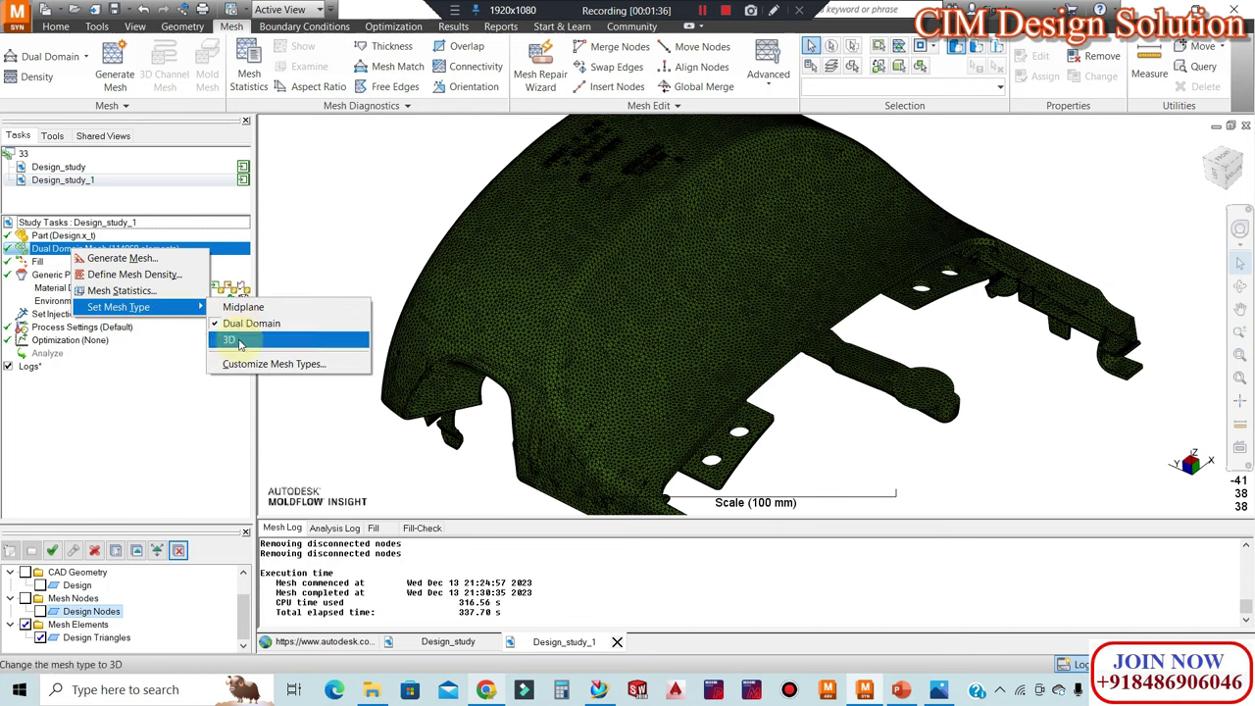
click(269, 364)
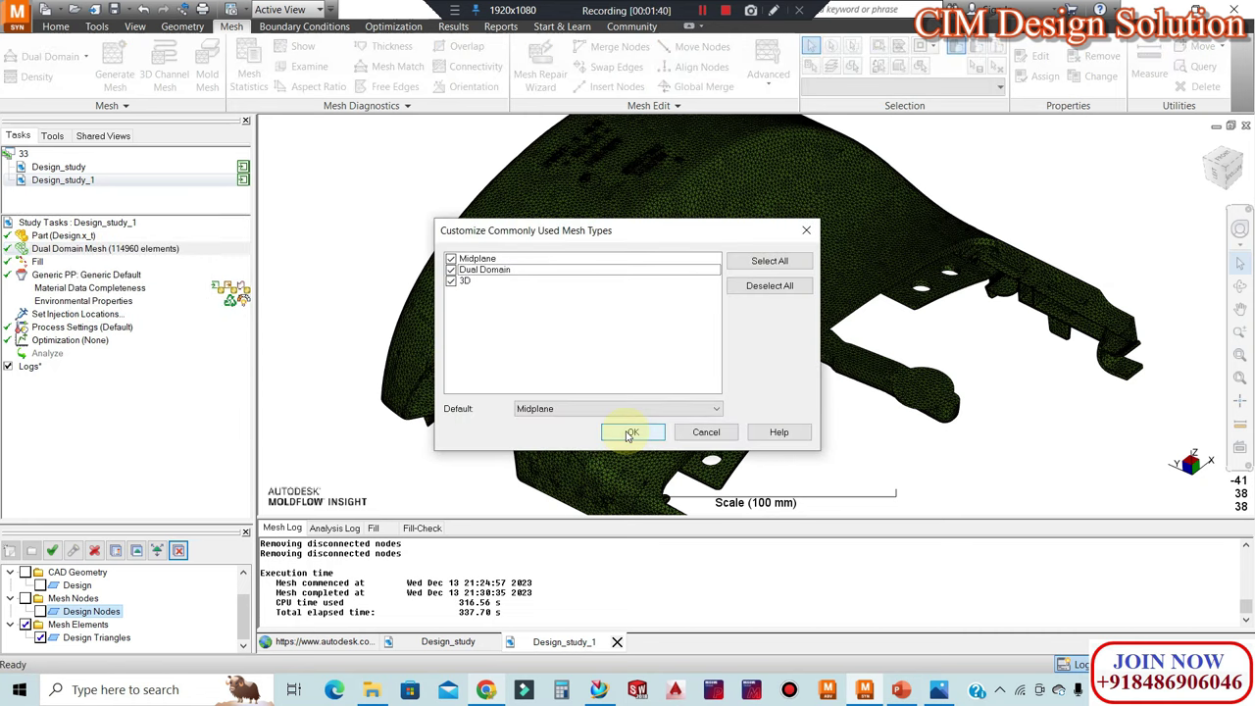
click(628, 436)
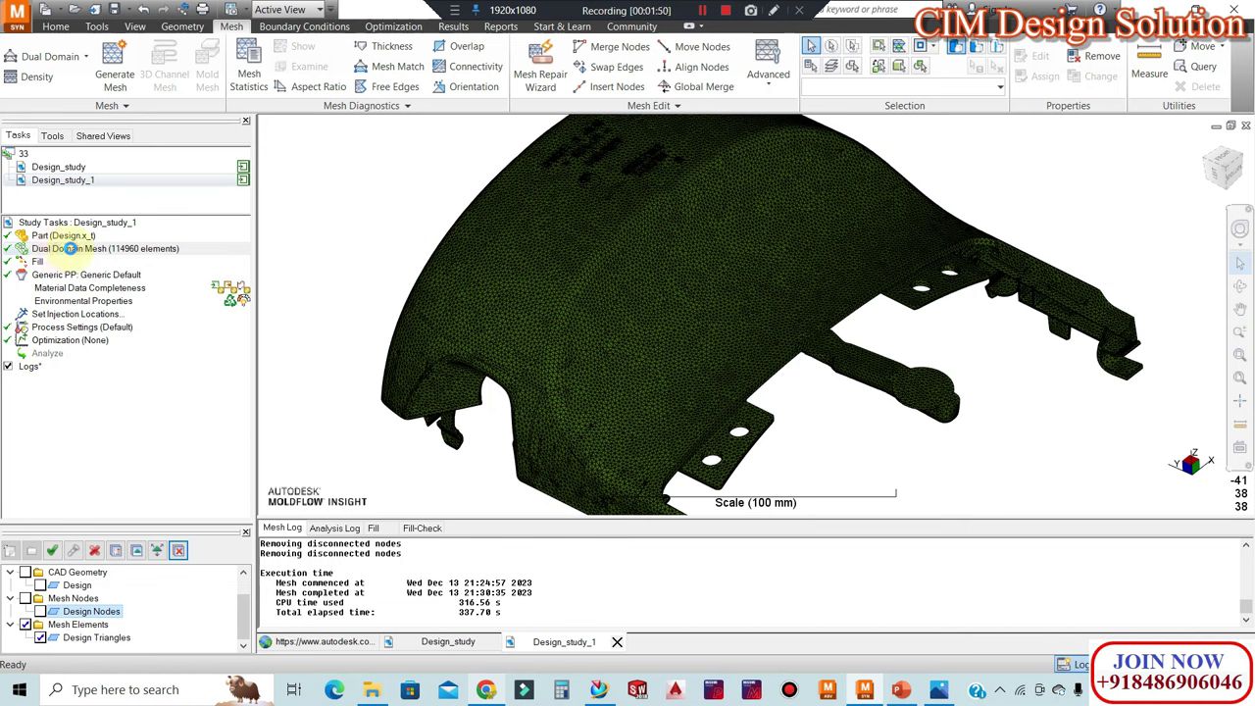
click(74, 250)
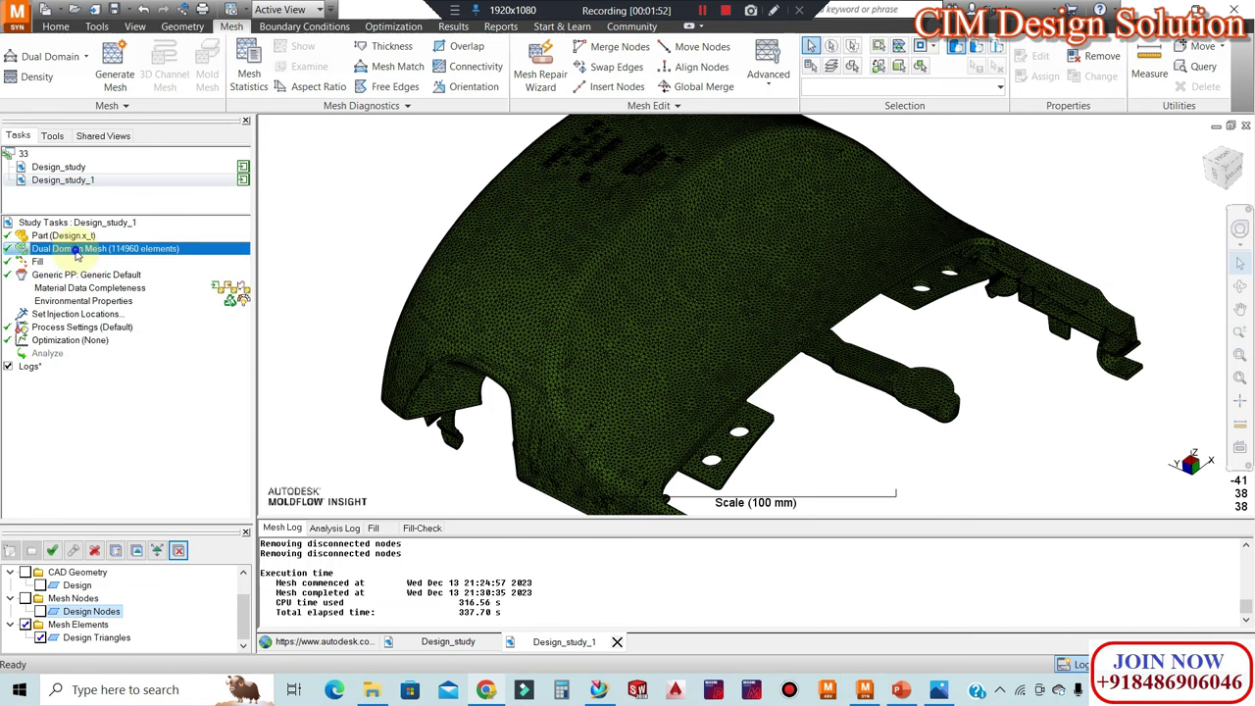
- Check Design_study_1's mesh statistics (114960 triangles, 90.8% match), then return to Tasks
right_click(75, 251)
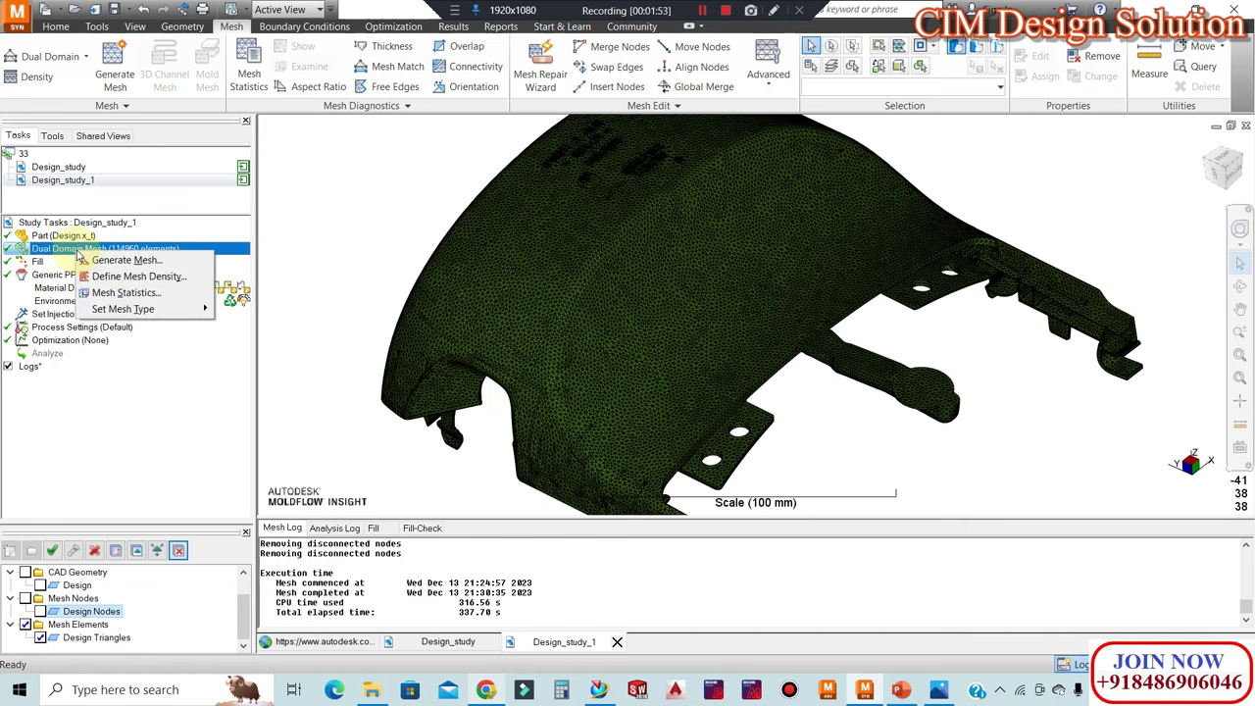
click(125, 293)
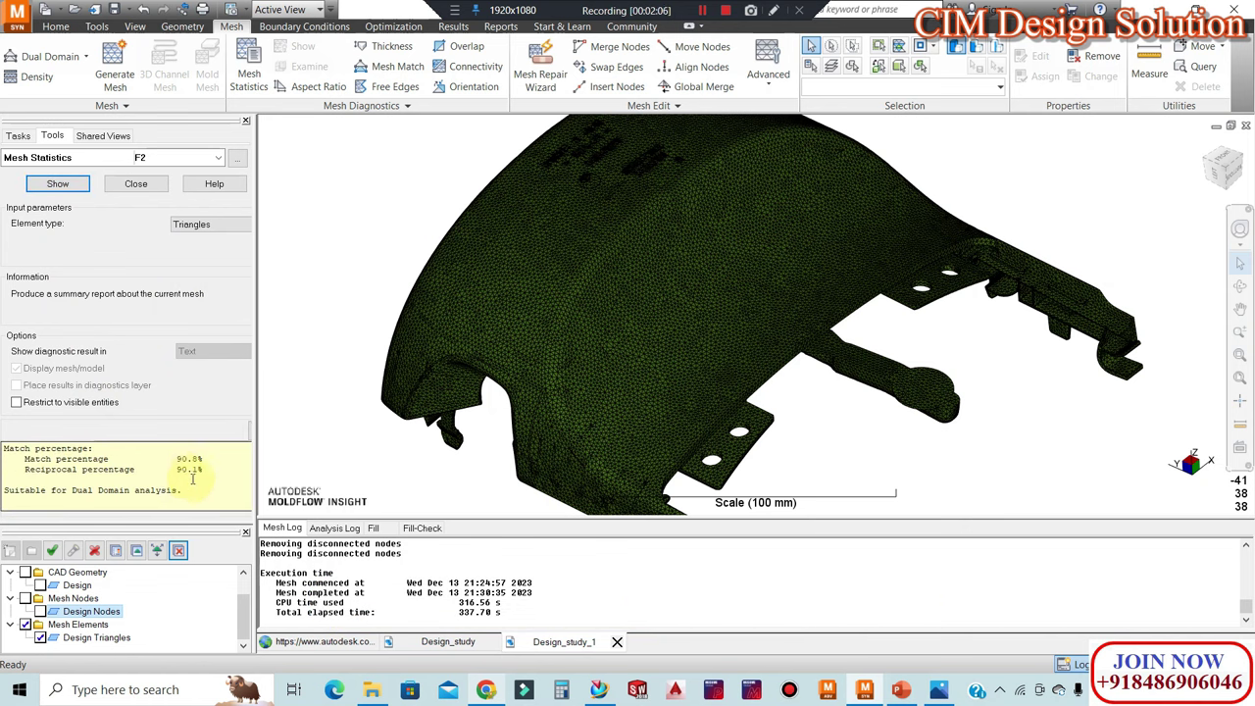
drag(177, 458, 200, 459)
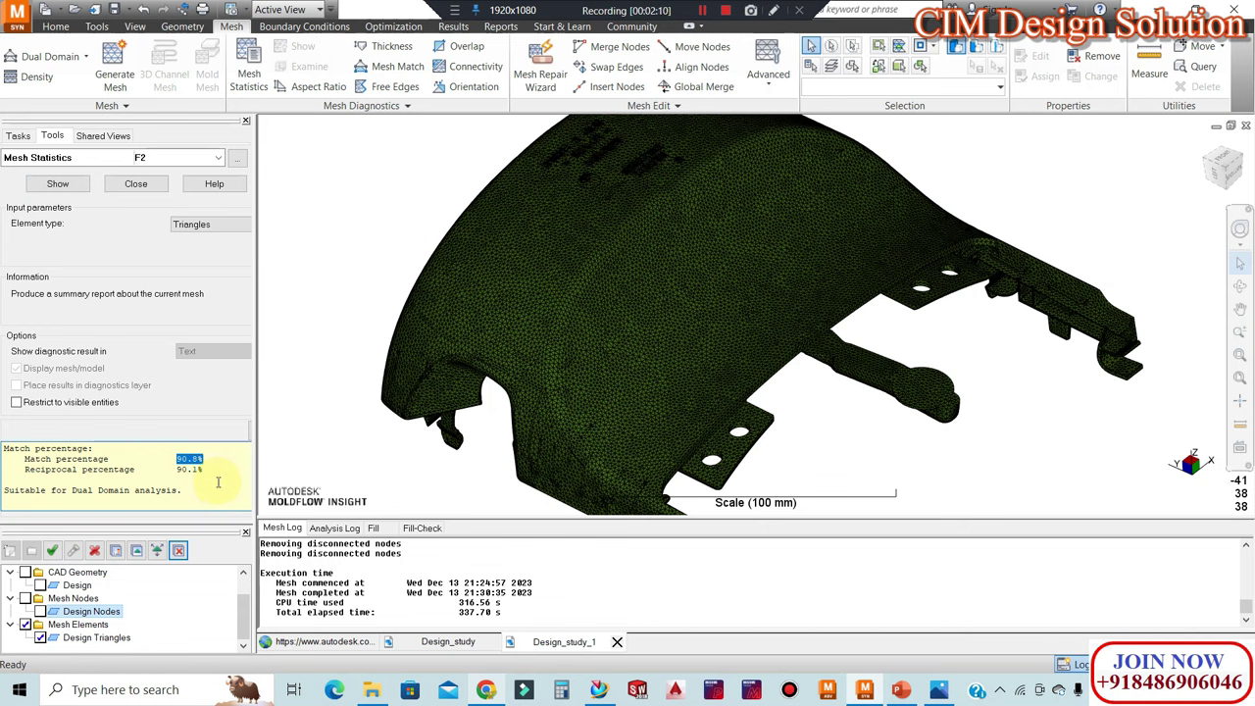
click(51, 183)
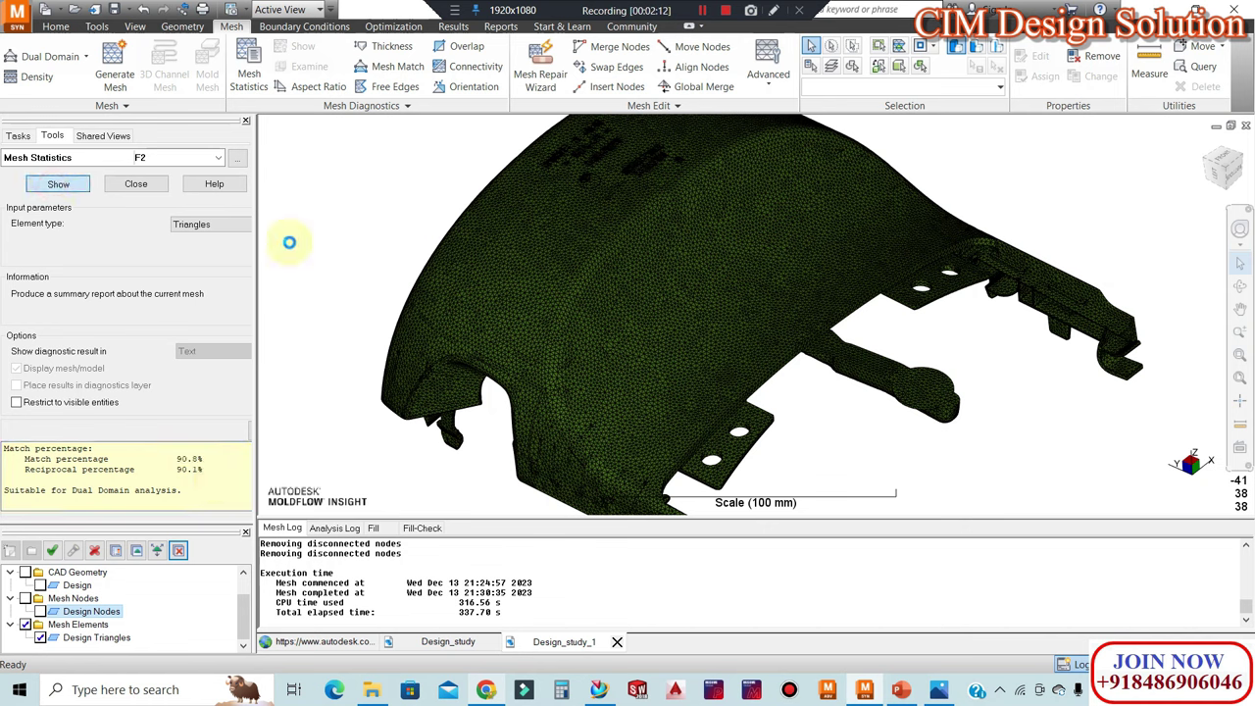
click(137, 186)
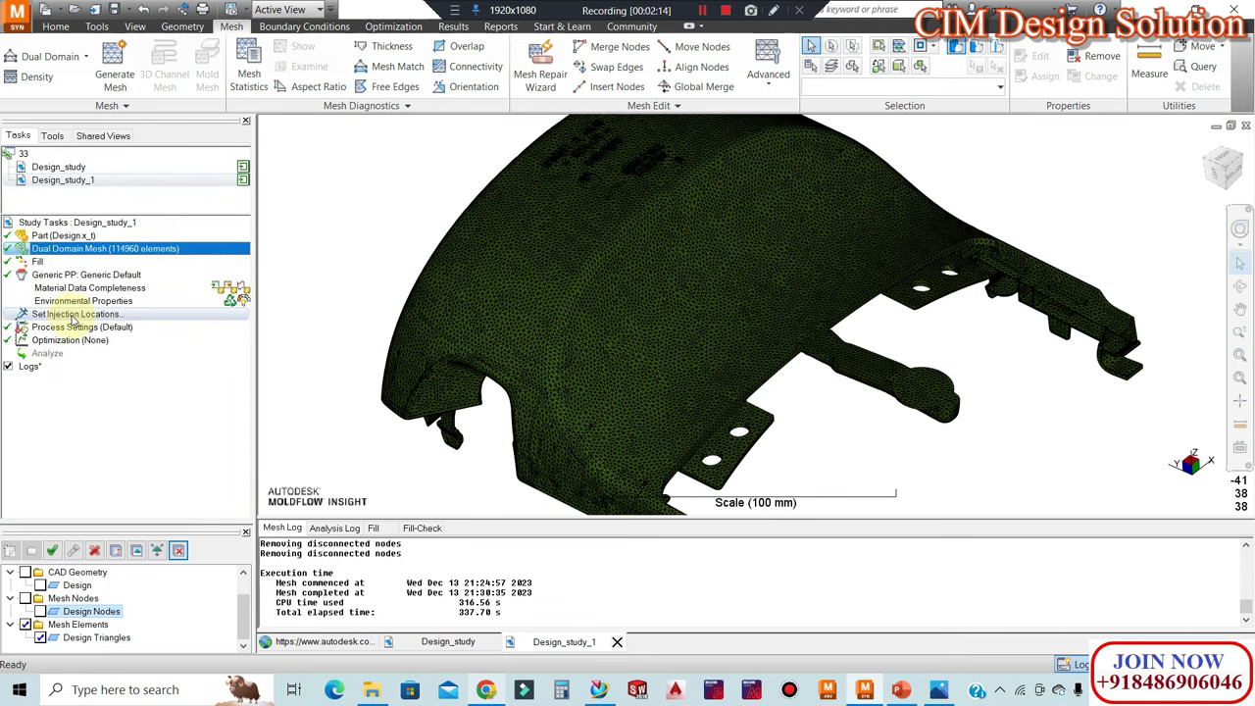
- Hide the log panel and Design Triangles layer, and show the CAD Geometry Design layer
mouse_move(470, 364)
middle_down()
mouse_move(680, 287)
mouse_move(661, 314)
mouse_move(716, 311)
middle_up()
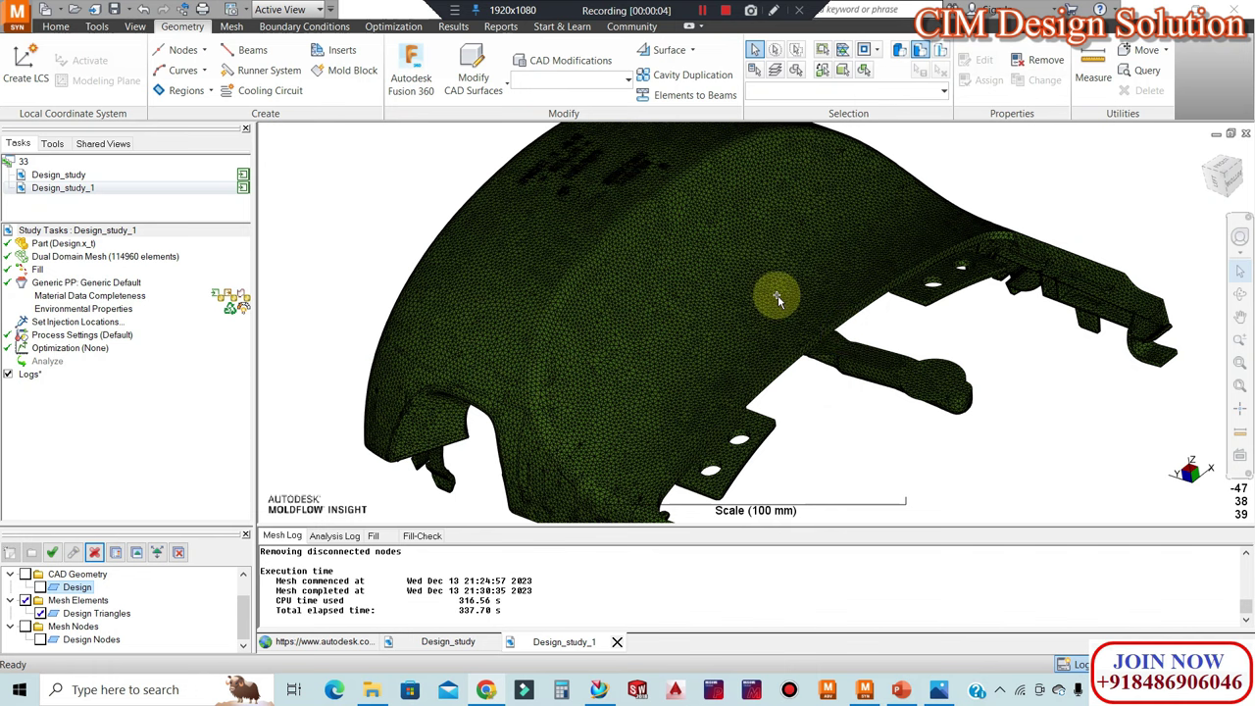
mouse_move(855, 355)
middle_down()
mouse_move(865, 395)
mouse_move(980, 185)
middle_up()
mouse_move(978, 303)
middle_down()
mouse_move(751, 398)
mouse_move(802, 301)
mouse_move(672, 344)
middle_up()
mouse_move(756, 313)
middle_down()
mouse_move(811, 311)
mouse_move(812, 350)
mouse_move(870, 373)
middle_up()
scroll(817, 359, up, 3)
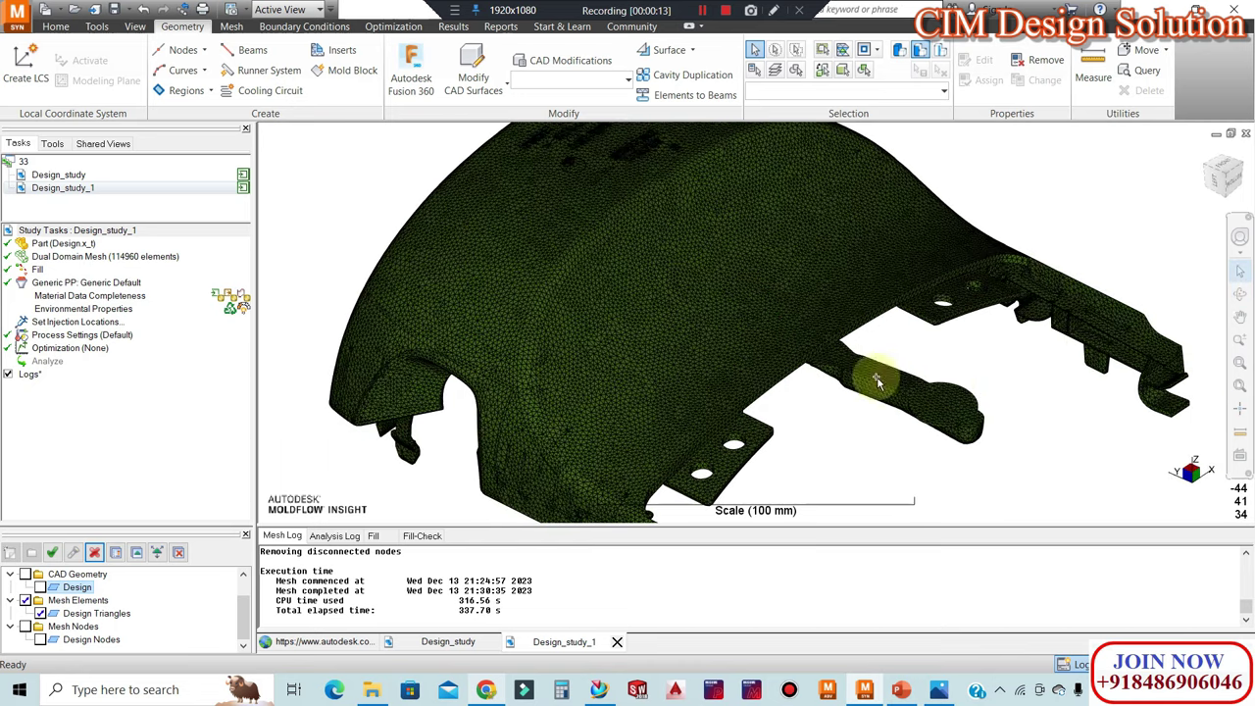
click(8, 375)
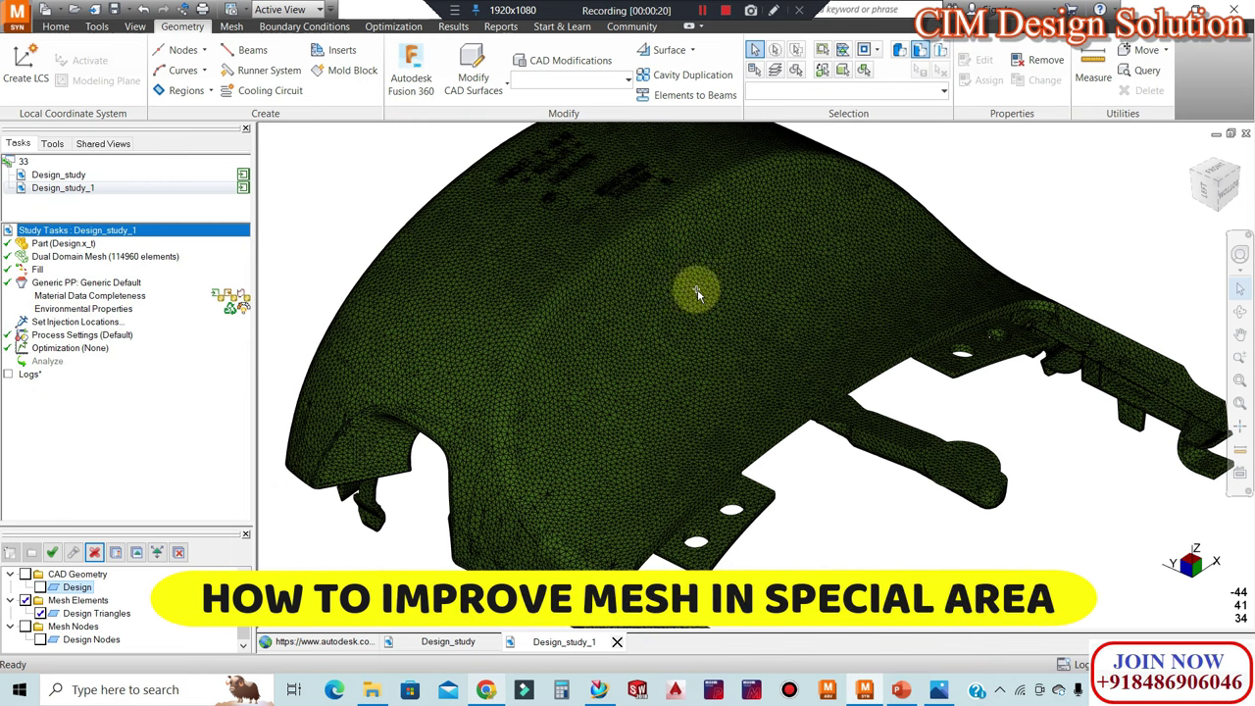
click(40, 613)
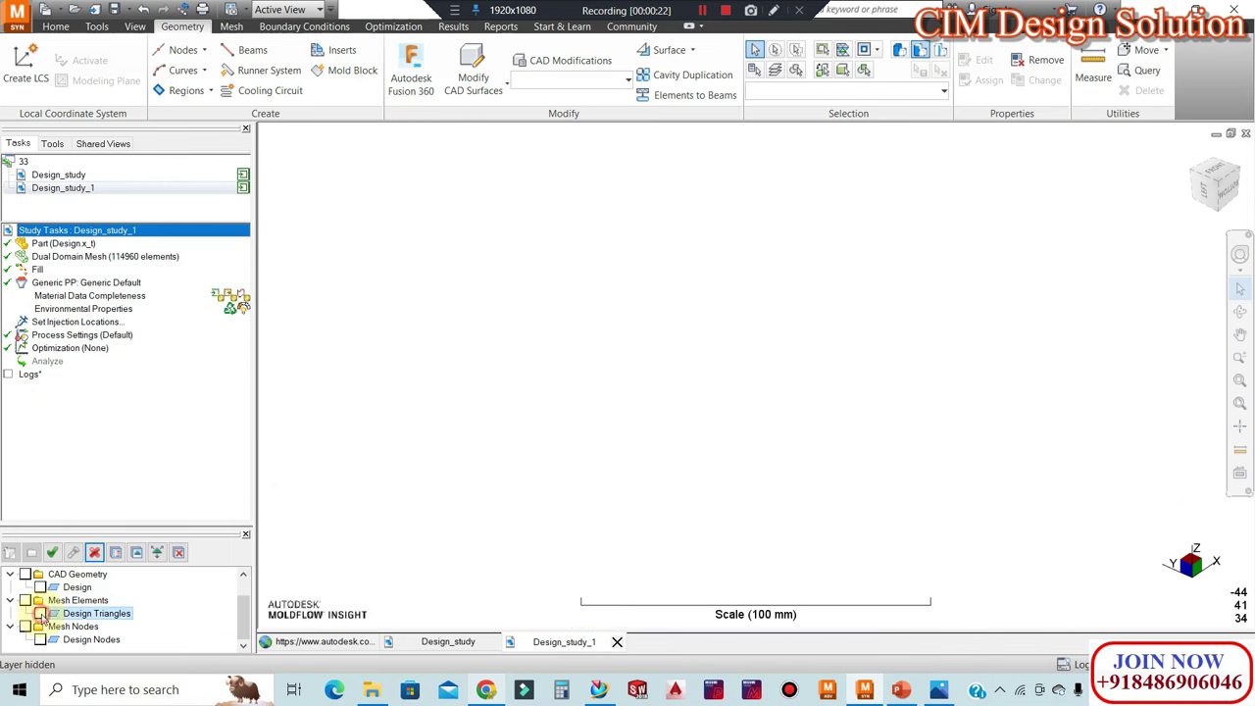
click(40, 586)
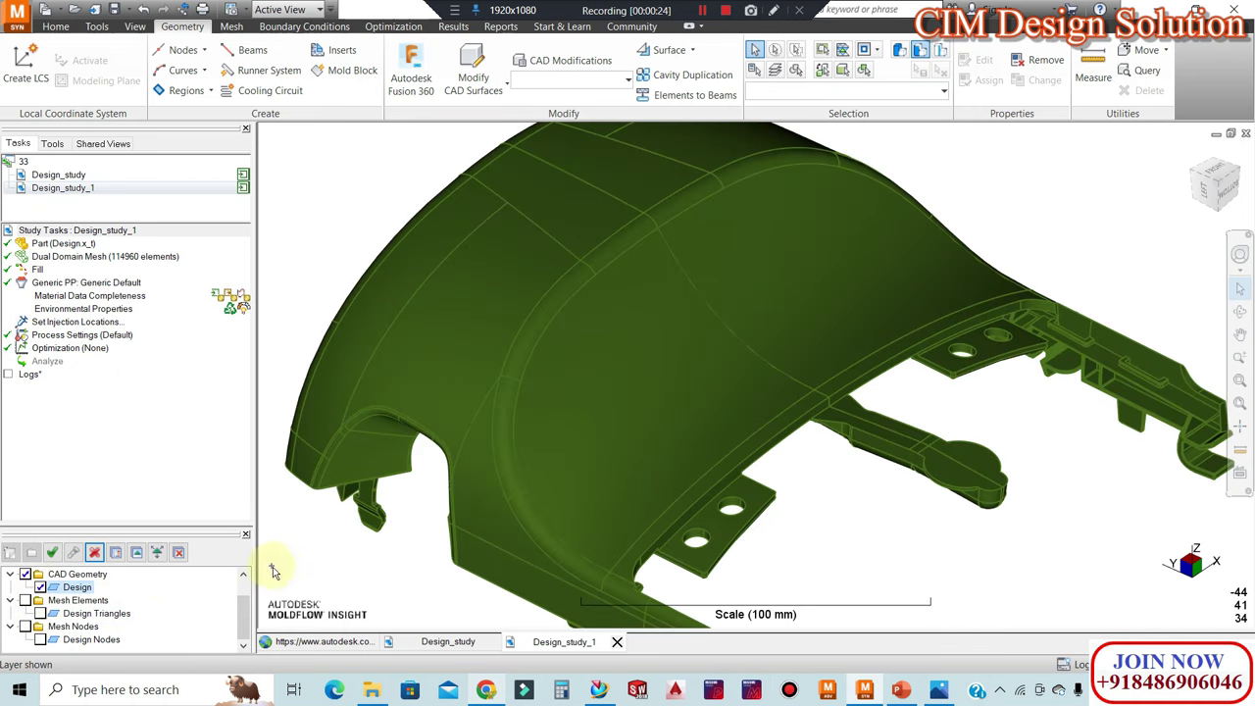
middle_drag(670, 357, 727, 353)
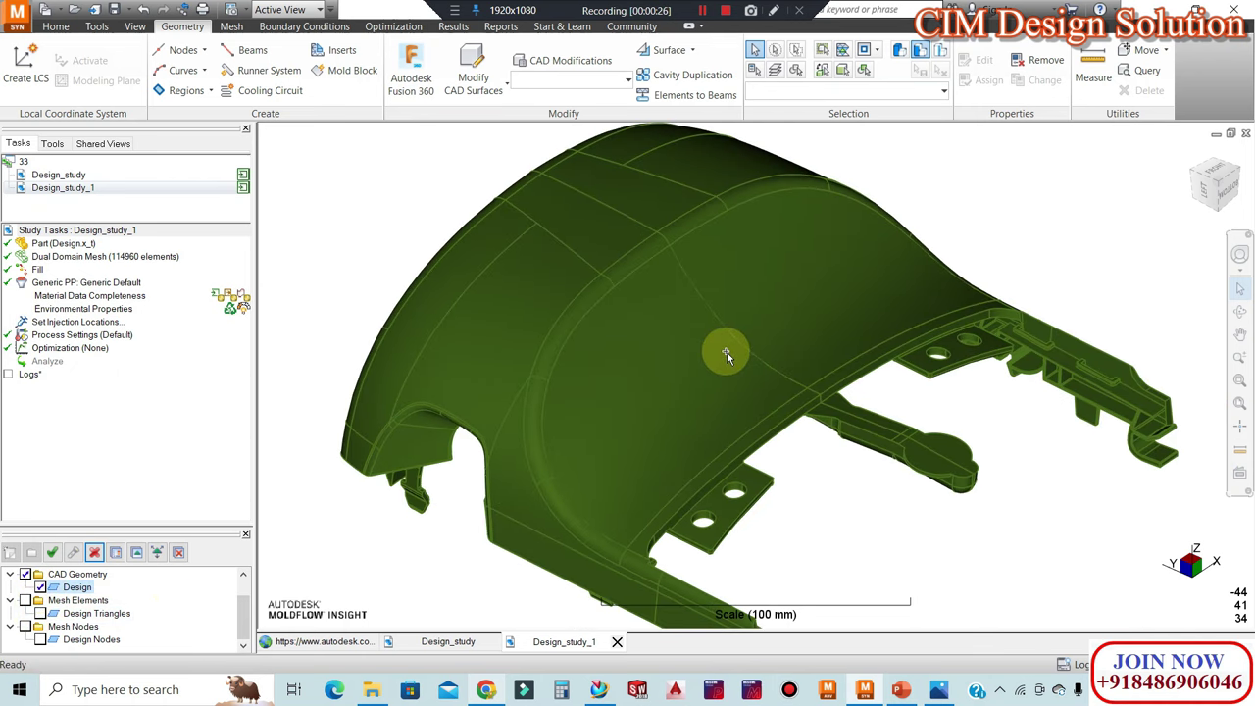
- Start a Define Mesh Density control on the cover's pink inner curved face
click(56, 27)
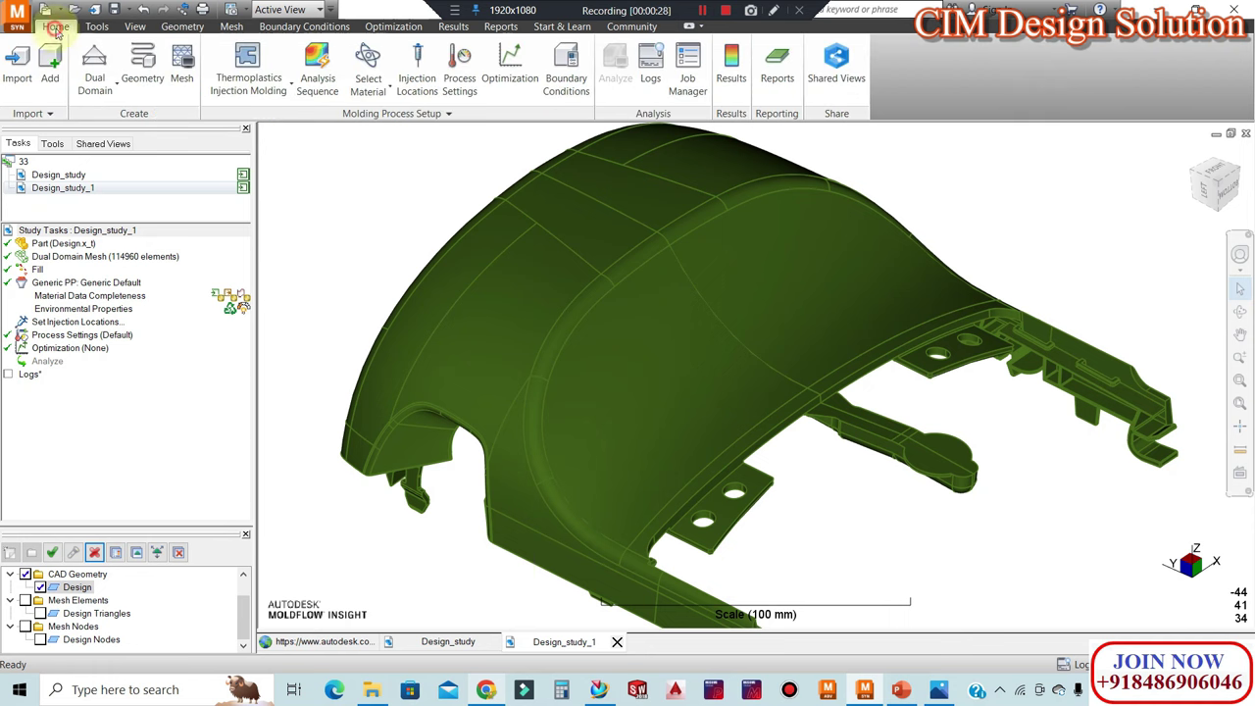
right_click(725, 354)
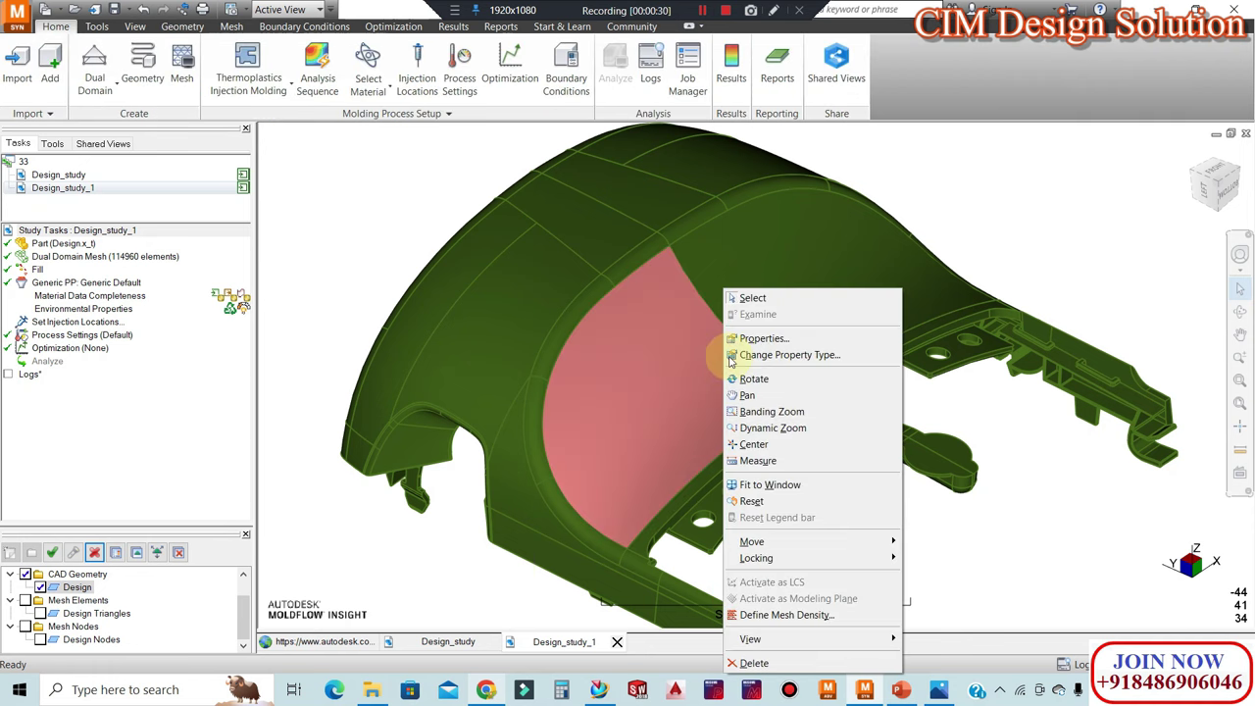
click(792, 615)
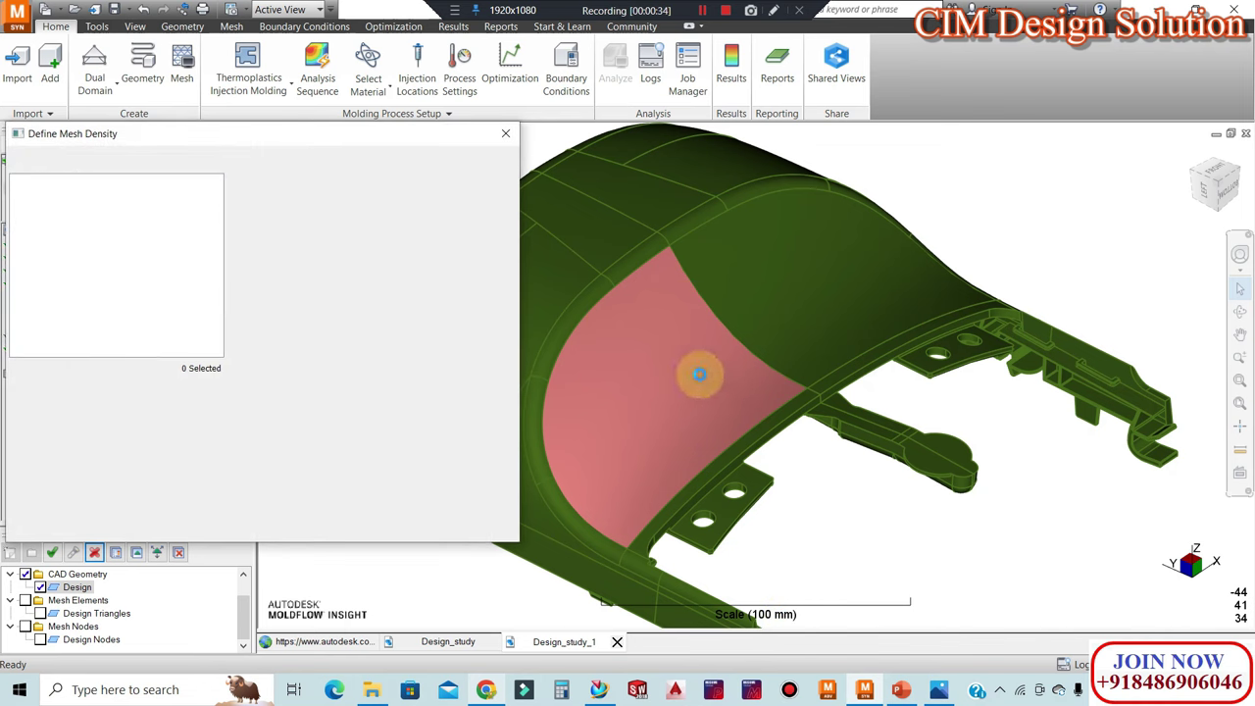
click(667, 346)
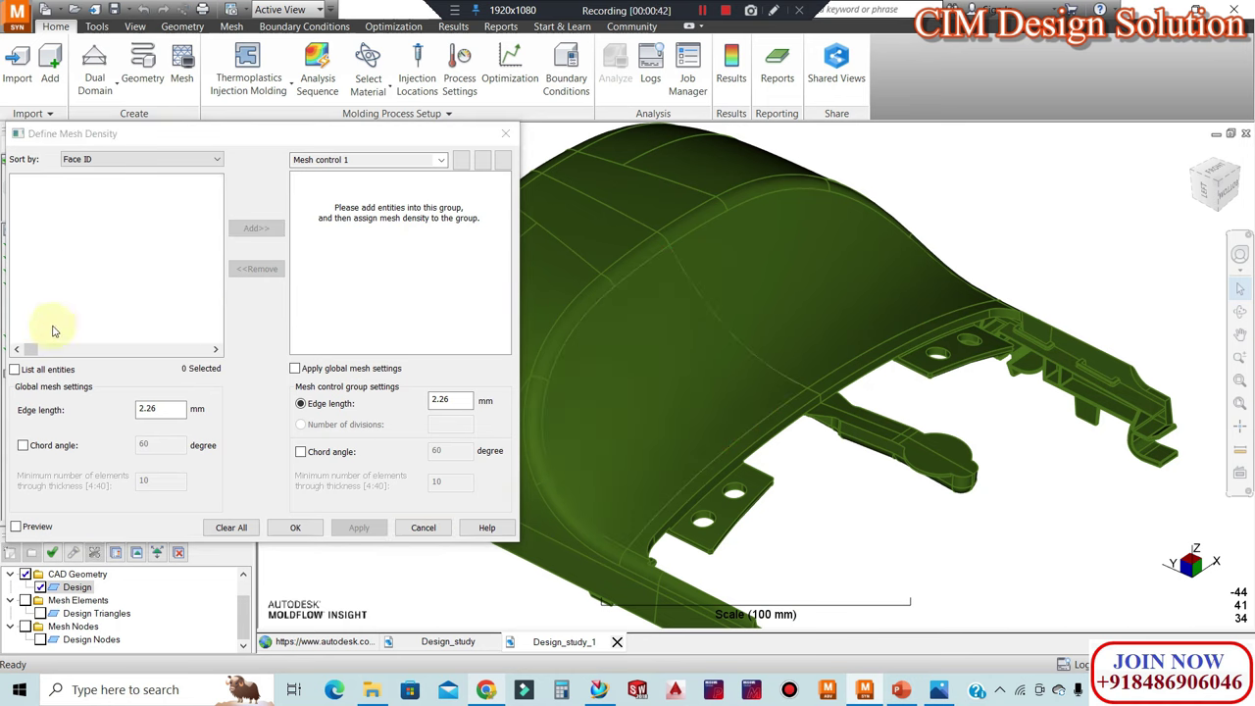
scroll(919, 310, down, 3)
mouse_move(873, 330)
middle_down()
mouse_move(664, 426)
mouse_move(840, 308)
mouse_move(736, 307)
middle_up()
scroll(799, 297, up, 2)
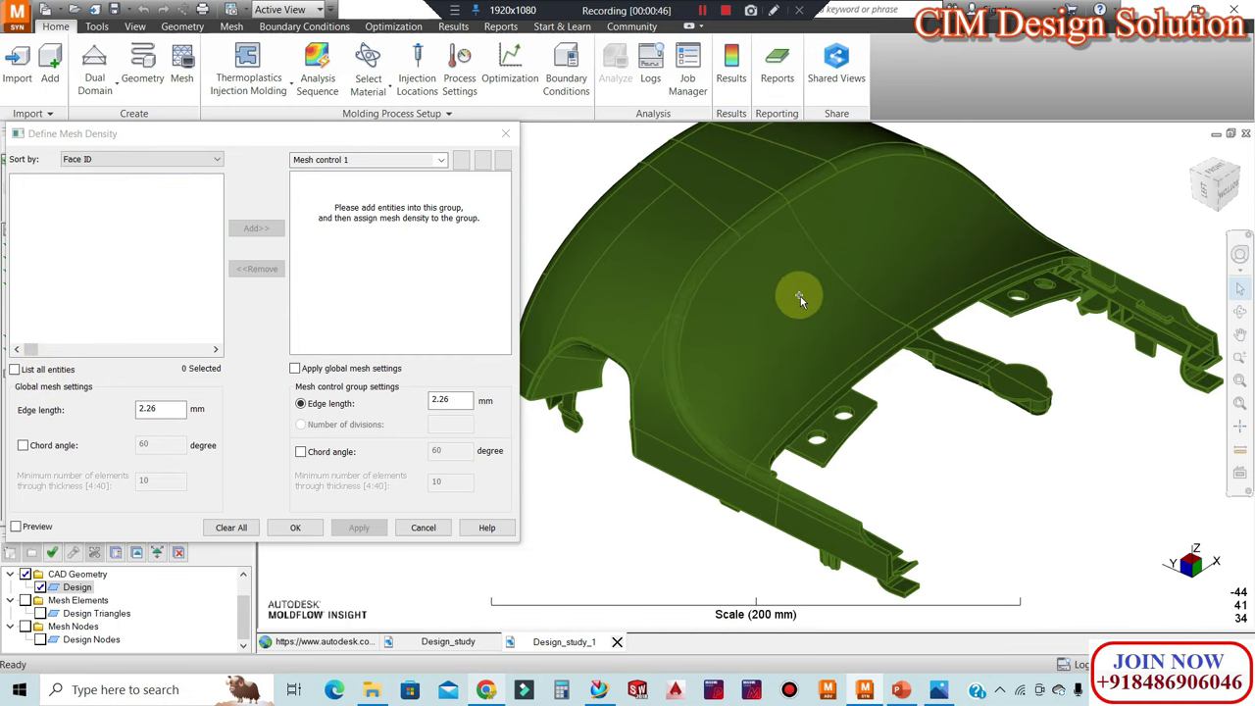
mouse_move(865, 334)
middle_down()
mouse_move(890, 342)
mouse_move(692, 333)
middle_up()
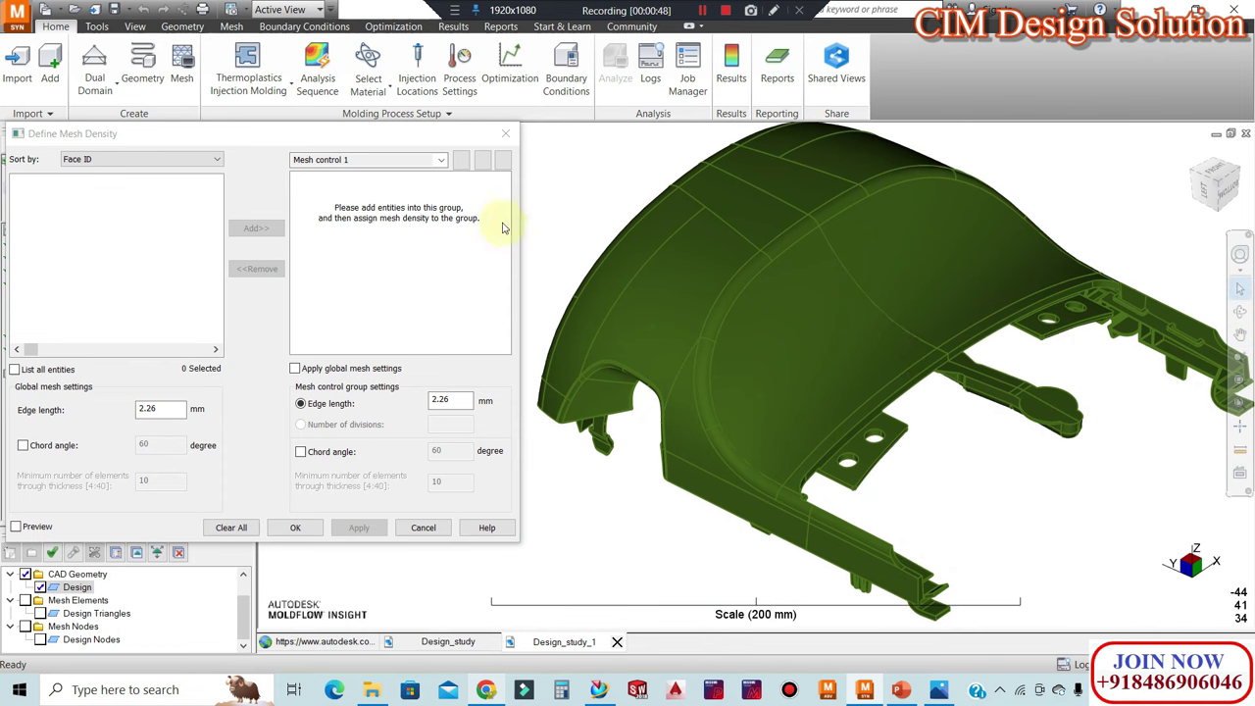
- List all entities and expand body BD1 to preview faces F1, F2 and F3
click(182, 26)
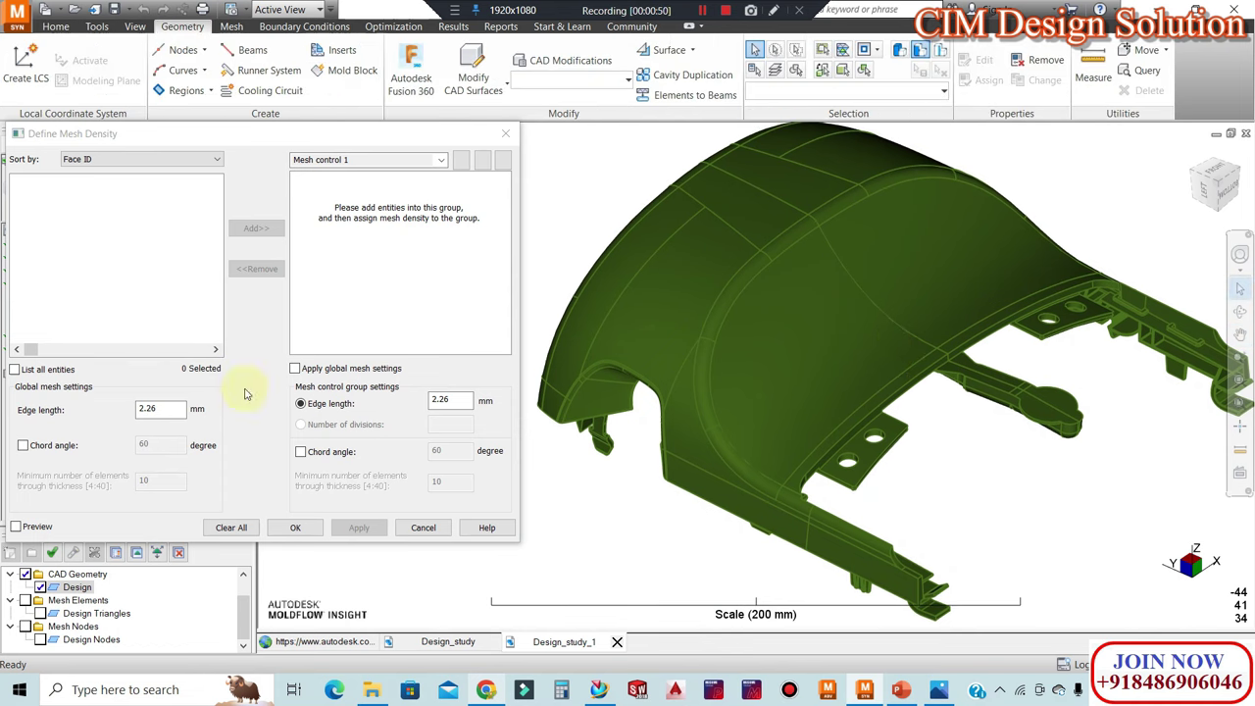
click(13, 370)
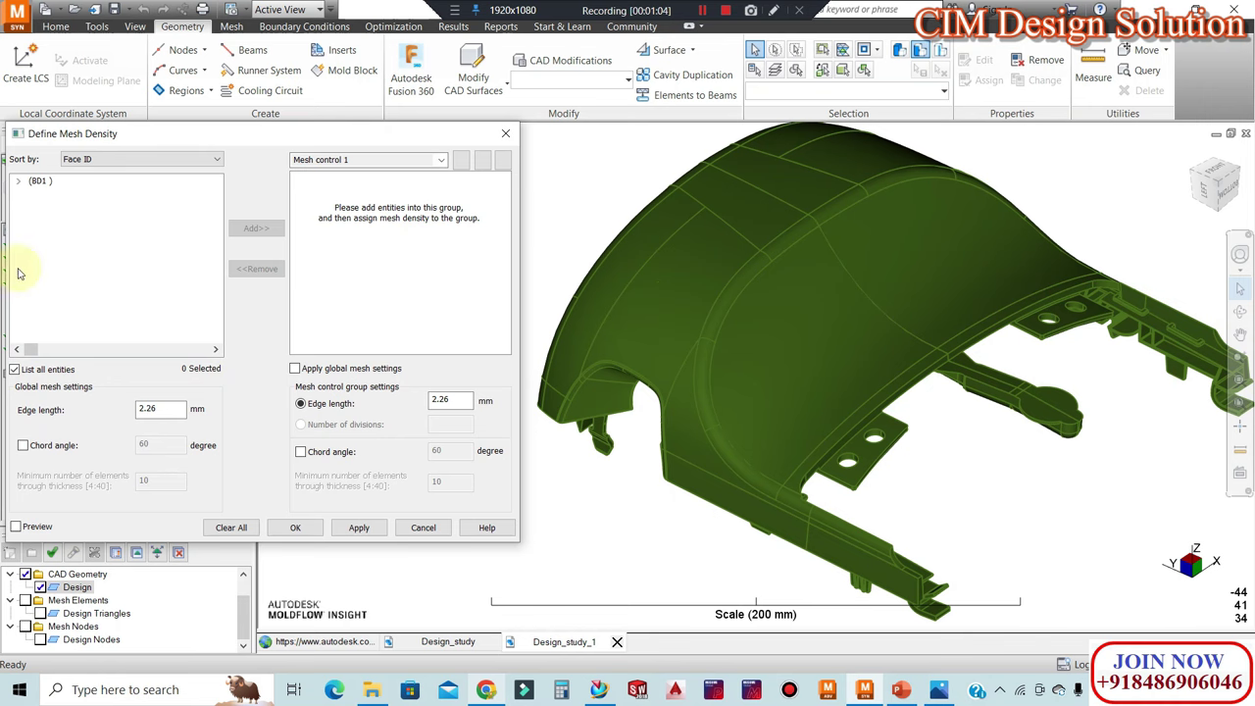
click(42, 185)
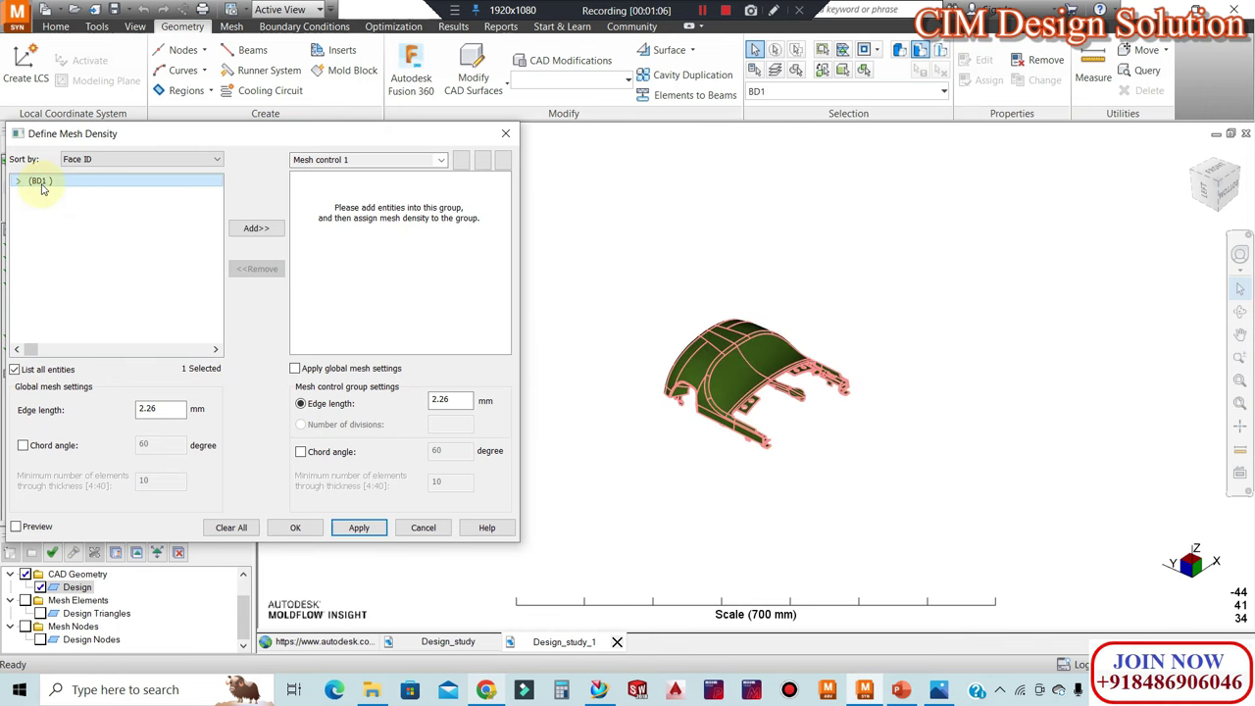
scroll(699, 376, up, 4)
scroll(711, 376, up, 5)
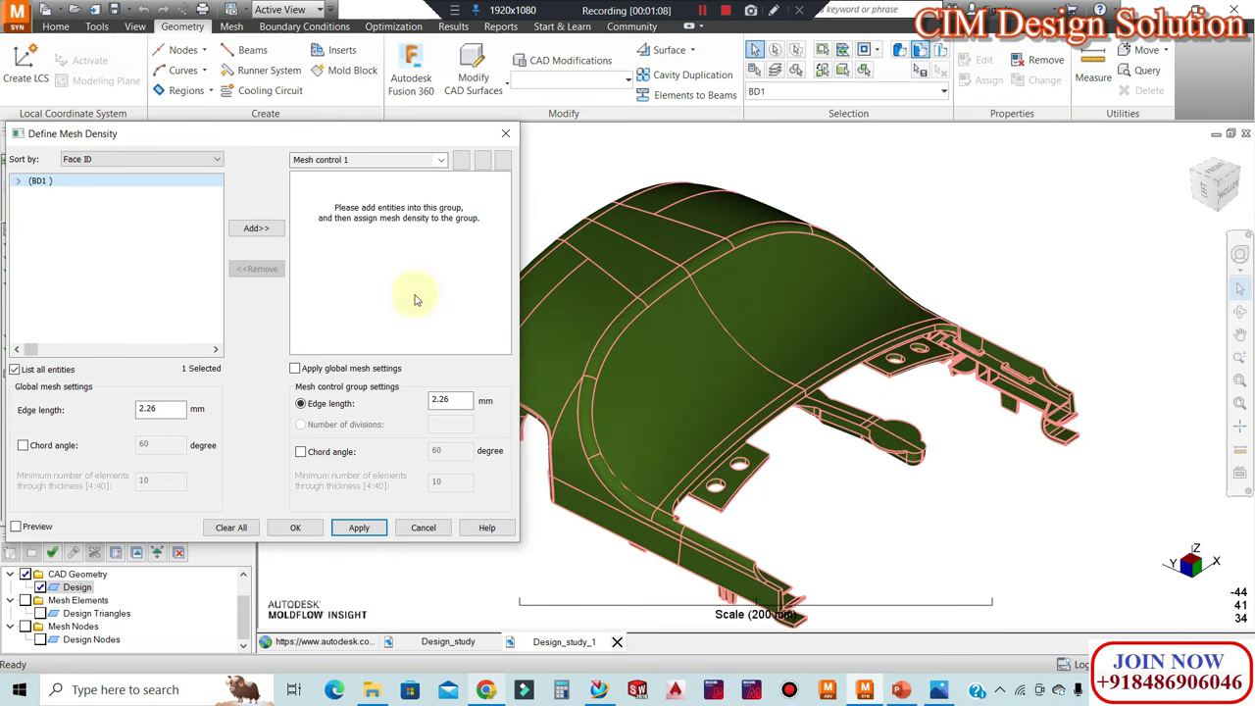
click(17, 182)
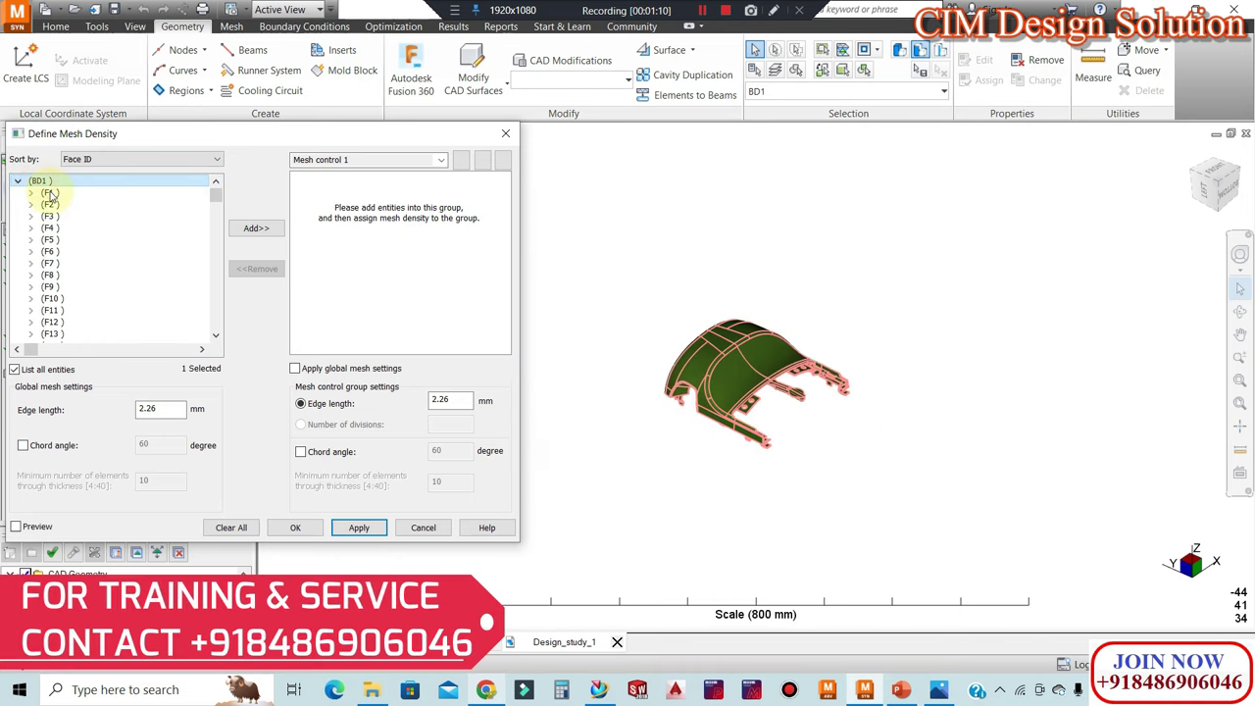
click(49, 194)
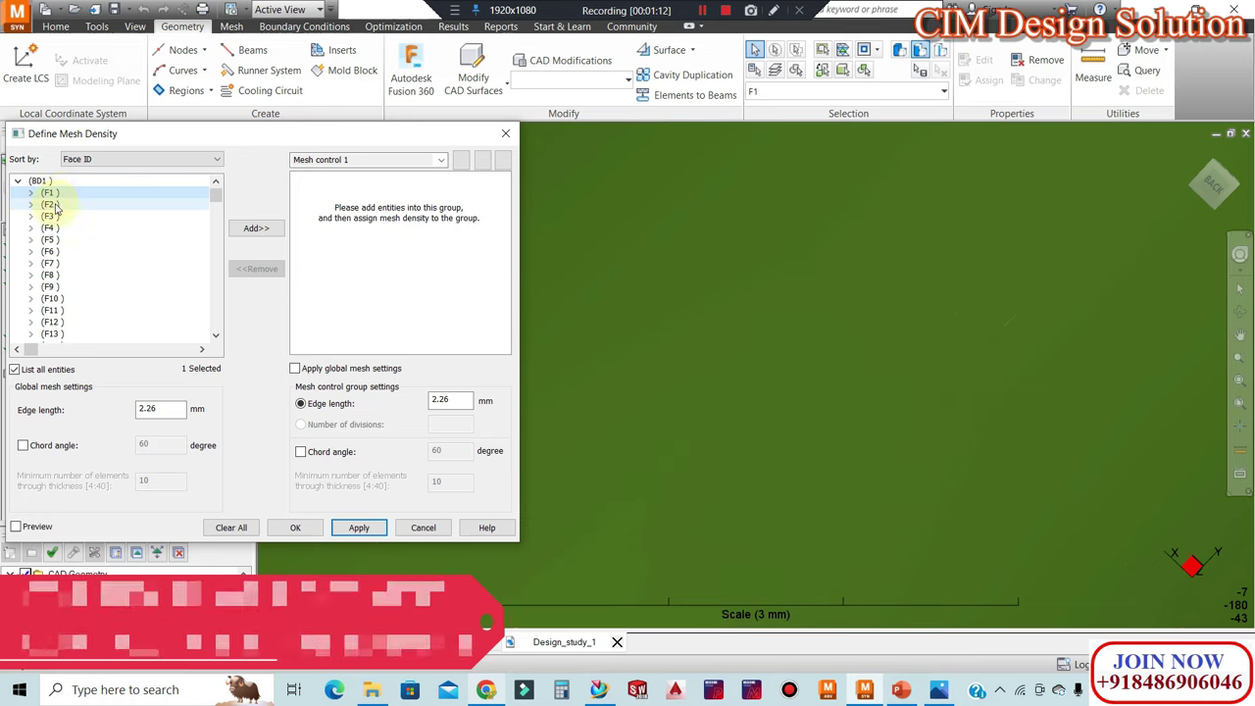
click(49, 204)
click(49, 216)
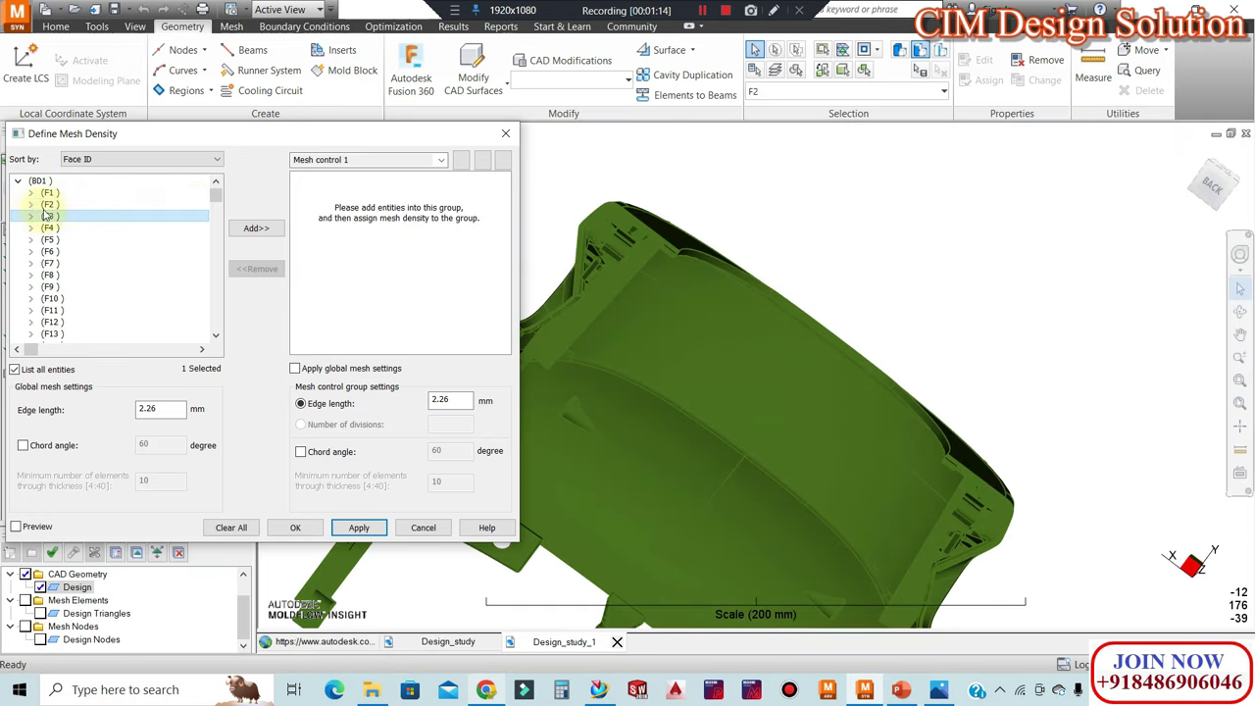
- Expand faces F1 and F3 in the tree to list their edges
click(31, 193)
click(51, 193)
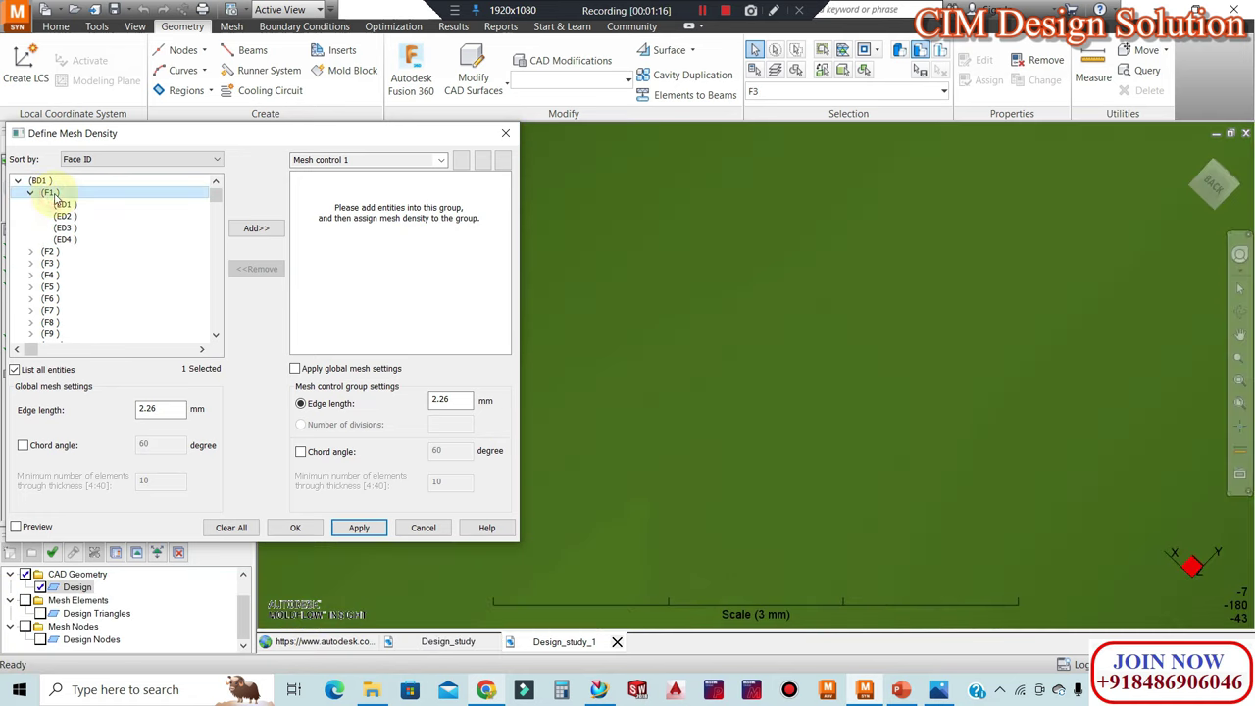
click(49, 251)
click(49, 263)
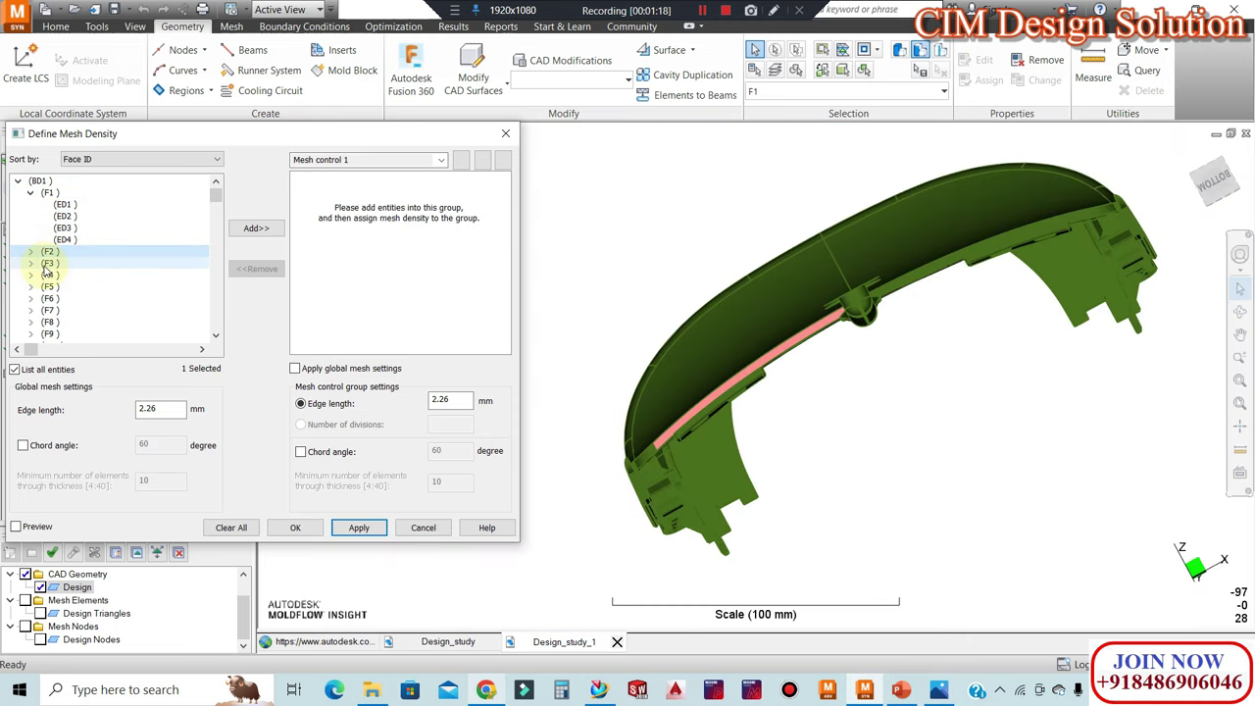
click(49, 283)
click(51, 265)
click(135, 265)
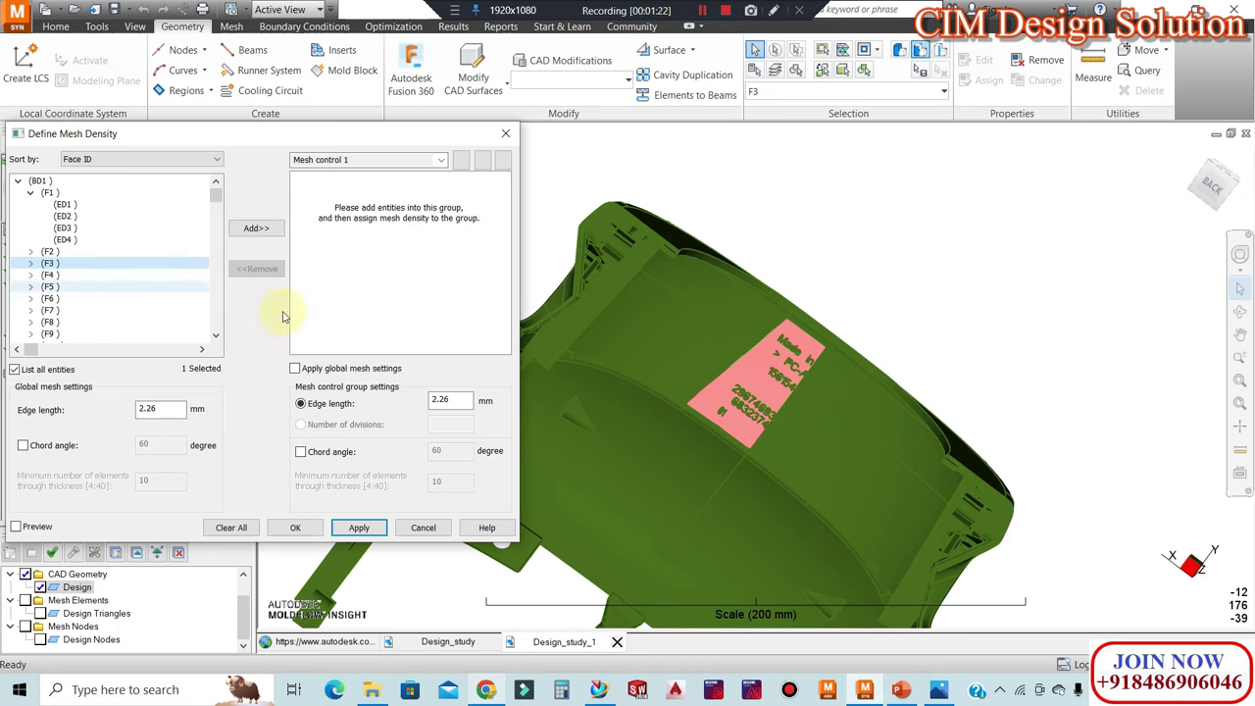
click(31, 264)
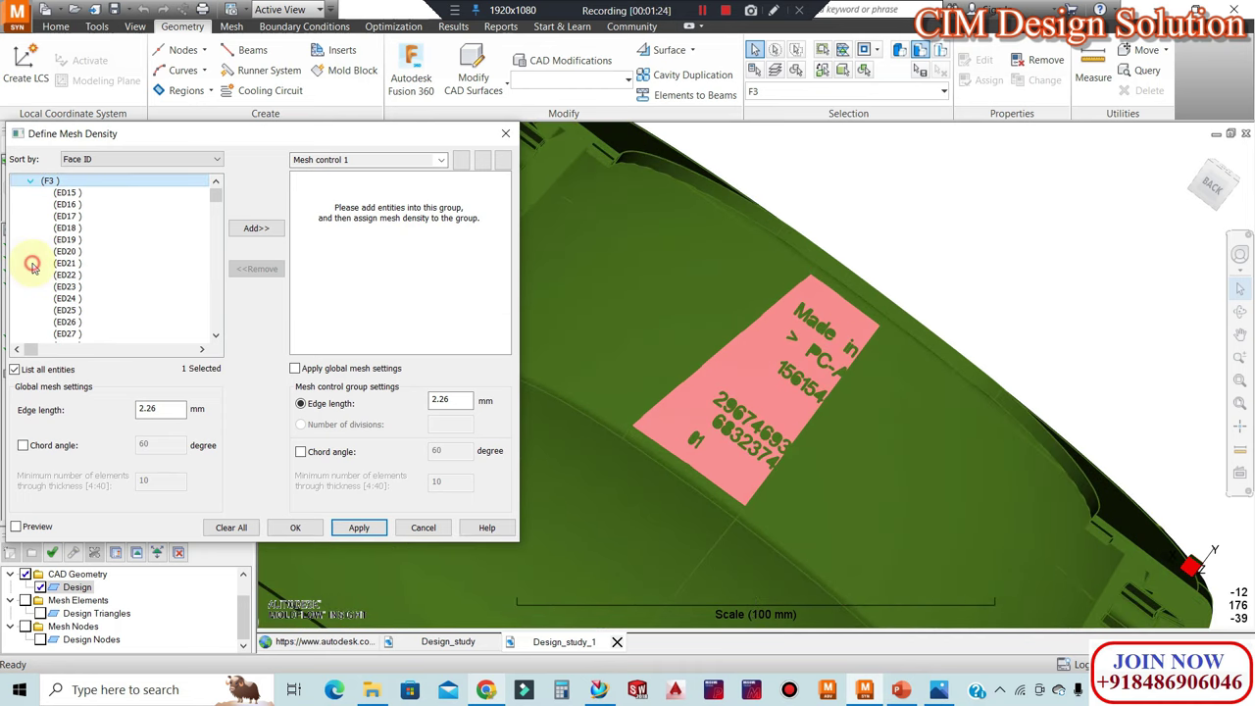
- Preview edges ED15, ED16, ED17, ED20 and ED22, then collapse face F3
click(65, 193)
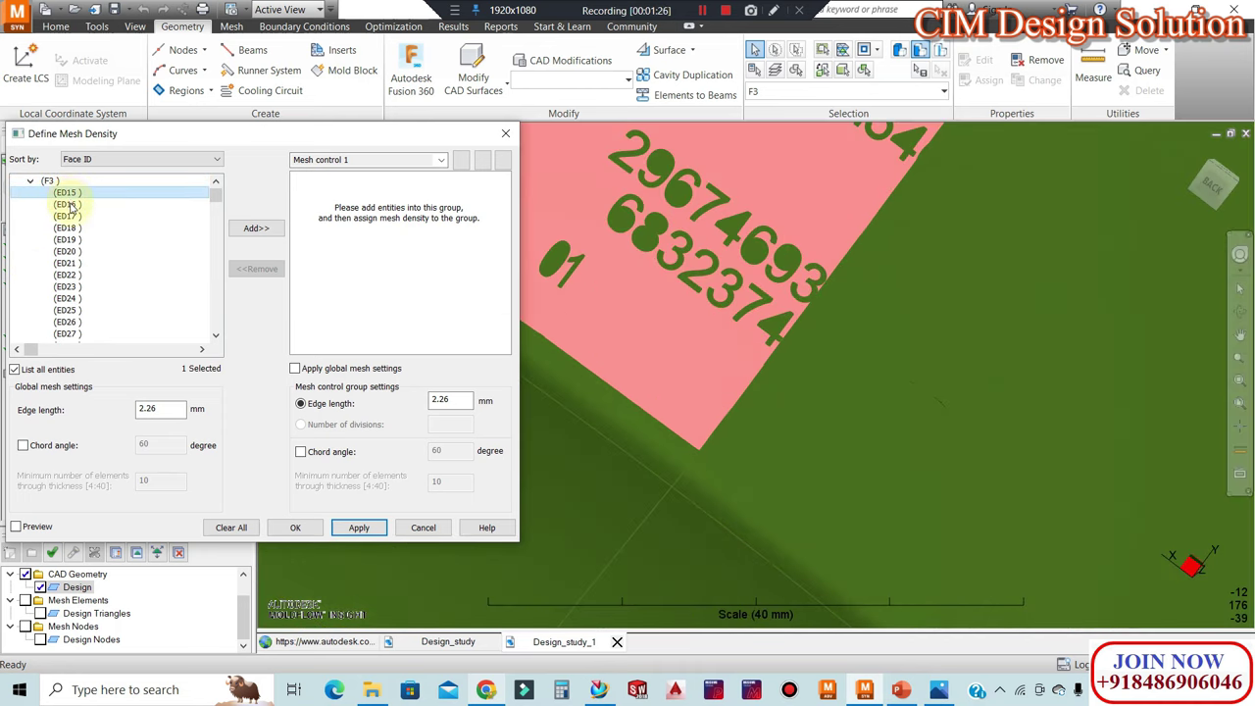
click(69, 205)
click(66, 216)
click(67, 251)
key(Down)
key(Down)
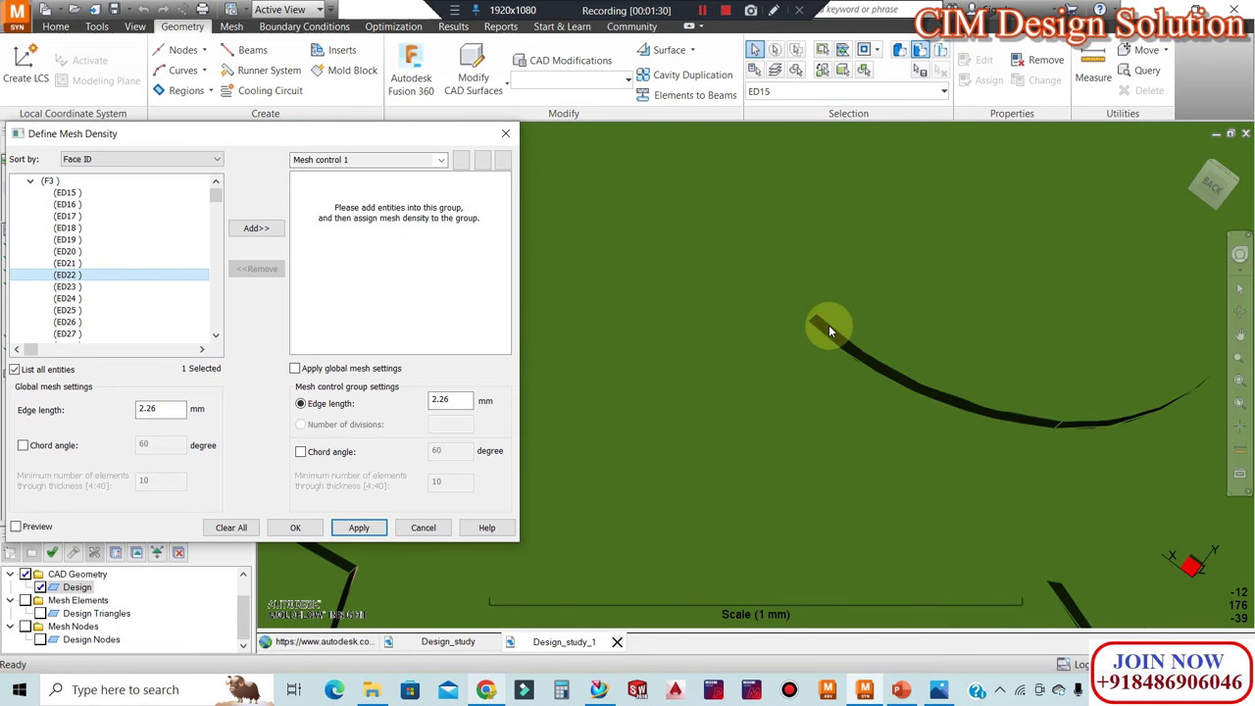
click(32, 184)
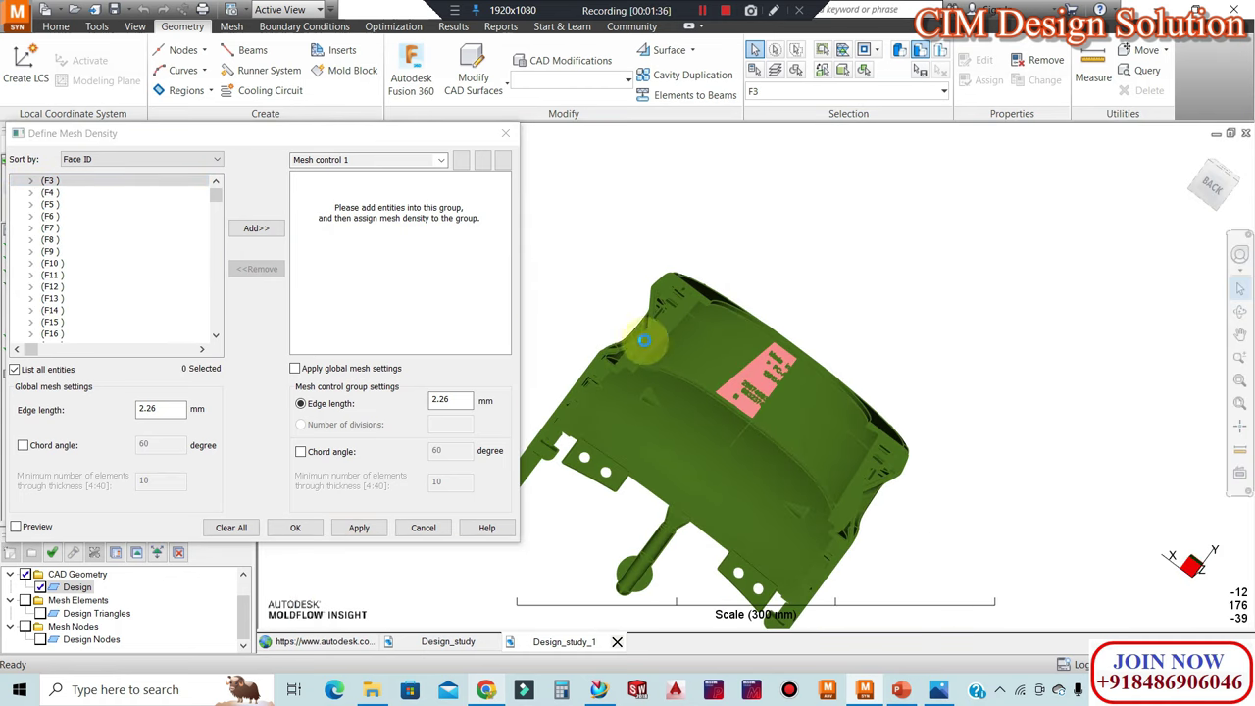
- Clear face F3 and orbit the part to bring the mounting-hole tab into view
click(725, 359)
mouse_move(960, 258)
middle_down()
mouse_move(986, 374)
mouse_move(1128, 414)
mouse_move(657, 476)
mouse_move(756, 481)
mouse_move(721, 492)
mouse_move(871, 359)
mouse_move(860, 392)
middle_up()
scroll(1078, 342, up, 3)
scroll(1053, 325, up, 2)
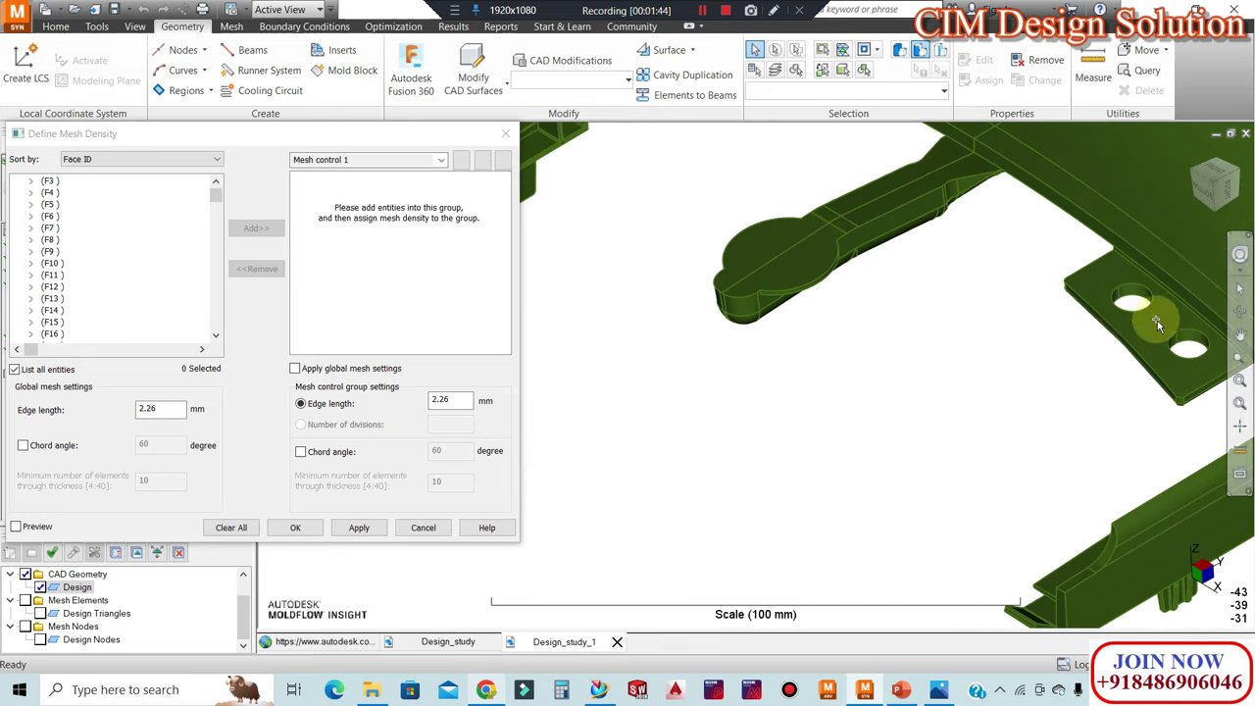
scroll(902, 342, up, 1)
mouse_move(1054, 326)
middle_down()
mouse_move(902, 342)
mouse_move(797, 331)
middle_up()
- Zoom in on the two-hole tab and pick a mounting hole's inner face using the CAD Face filter
scroll(797, 331, up, 2)
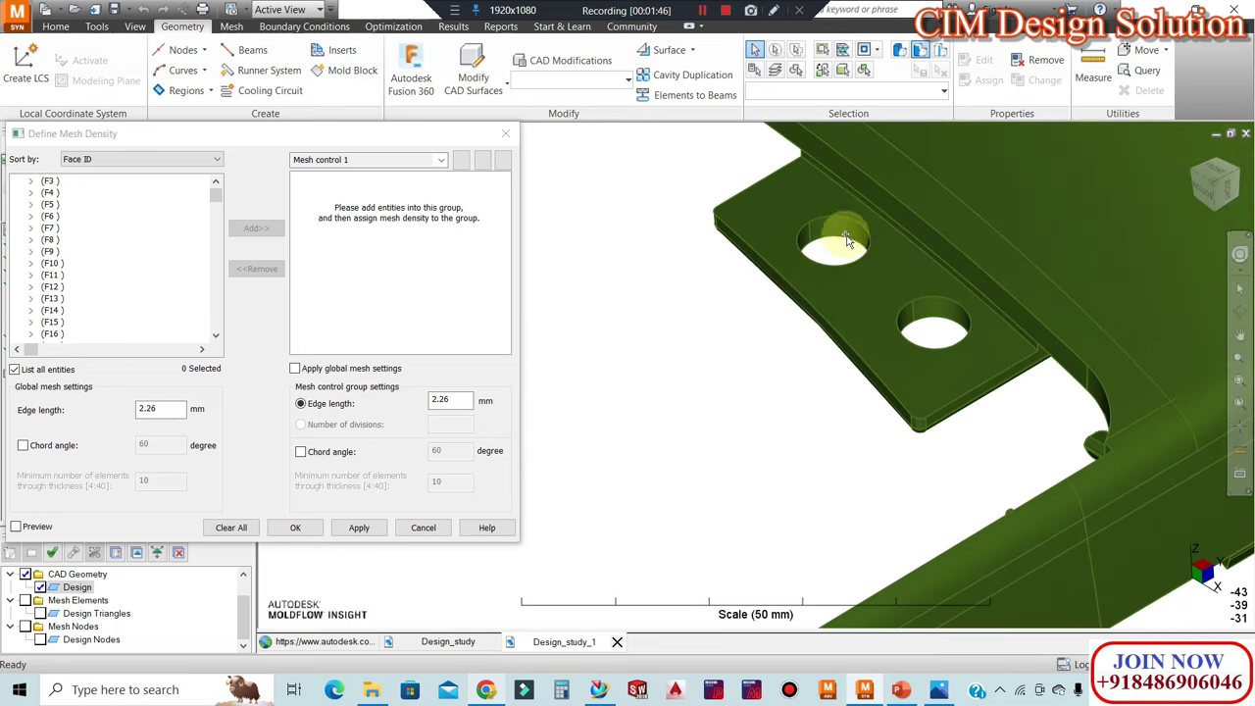
scroll(814, 255, up, 1)
scroll(803, 246, up, 1)
middle_drag(784, 284, 791, 248)
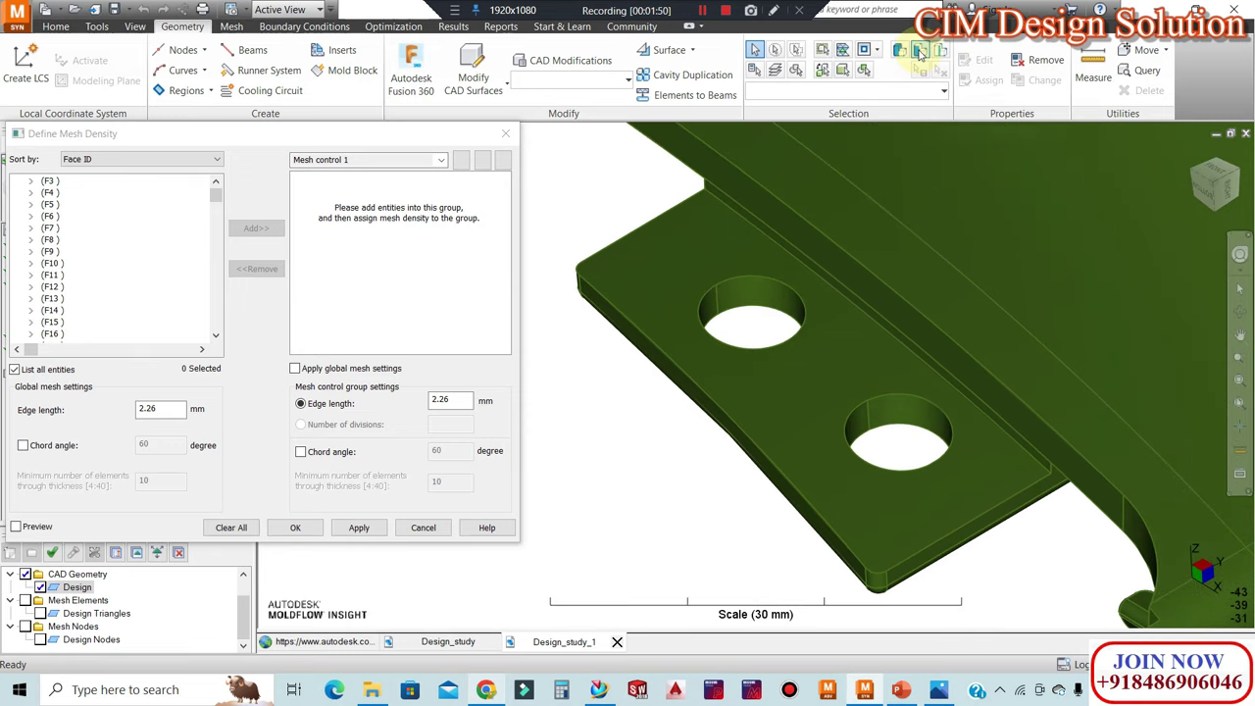
click(919, 50)
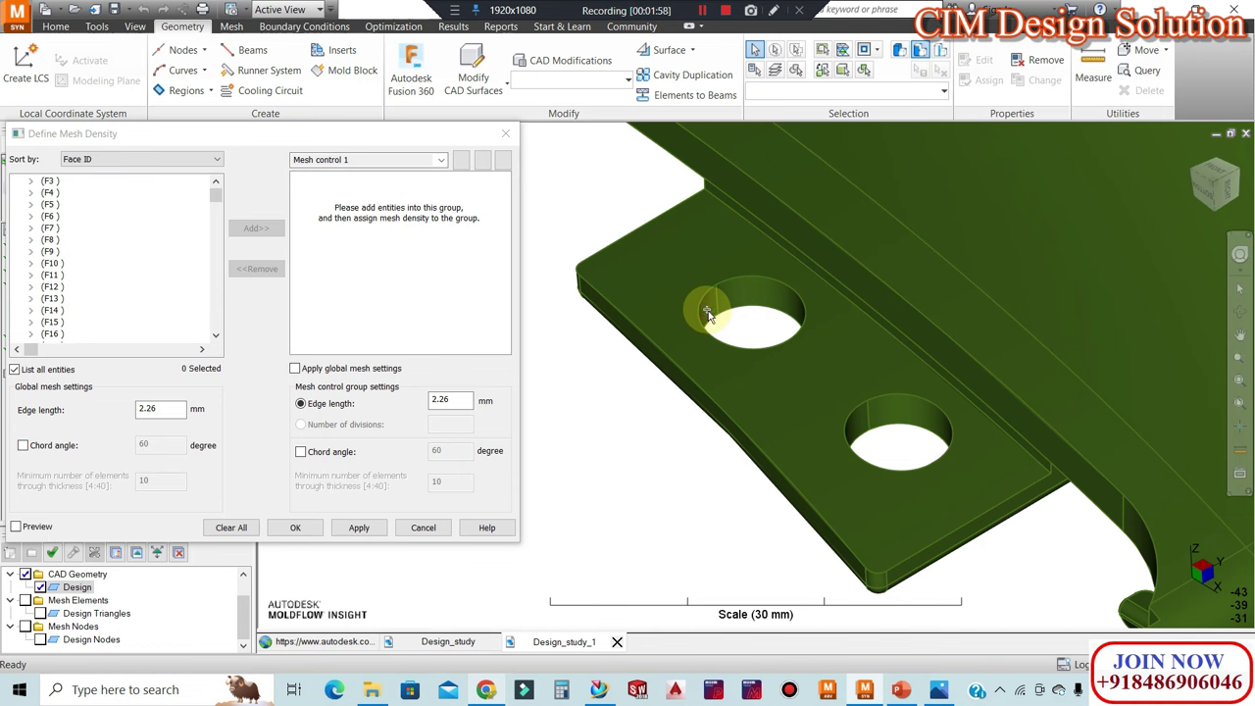
click(716, 305)
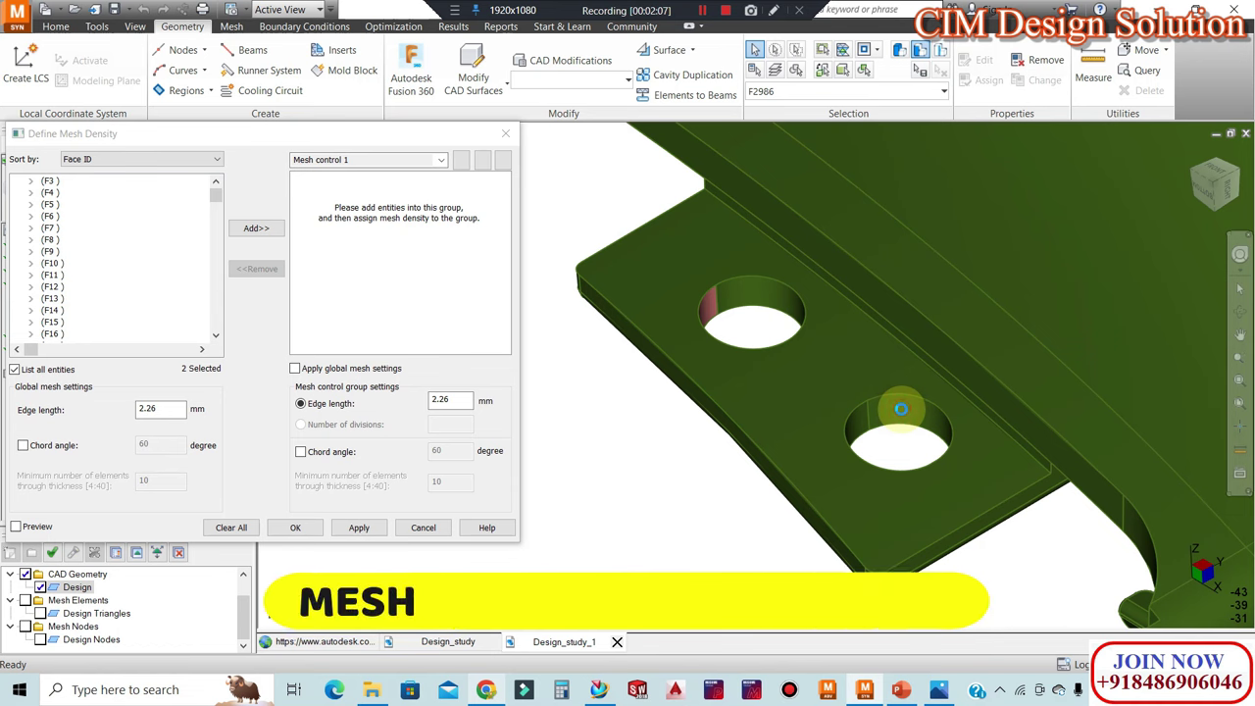
- Select the inner wall faces of both mounting holes on the tab, 11 faces in total
ctrl+click(901, 409)
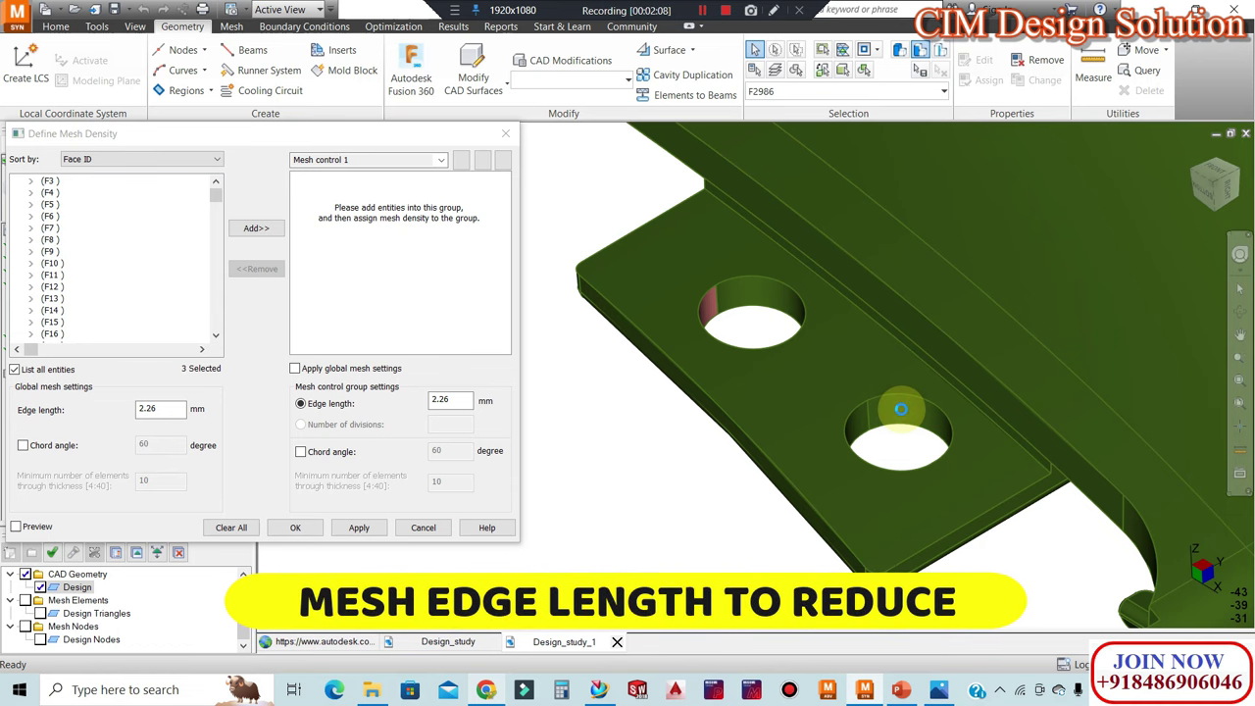
ctrl+click(903, 411)
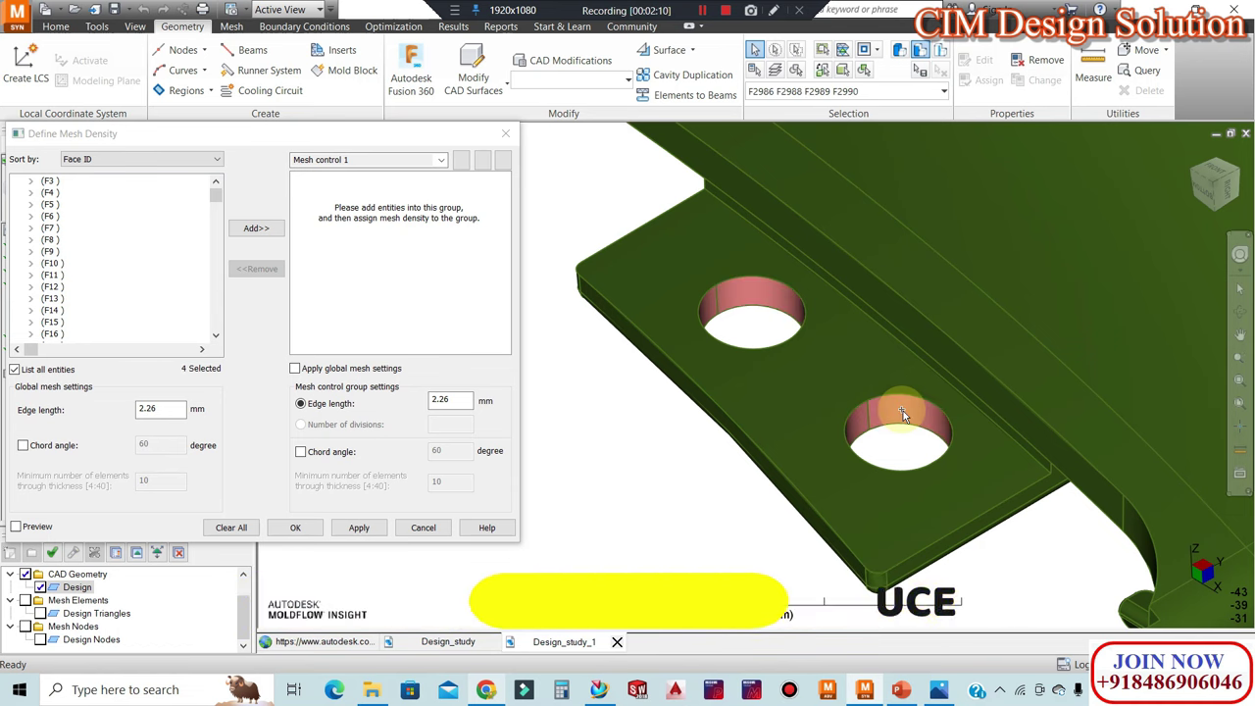
scroll(907, 409, down, 3)
scroll(994, 415, down, 3)
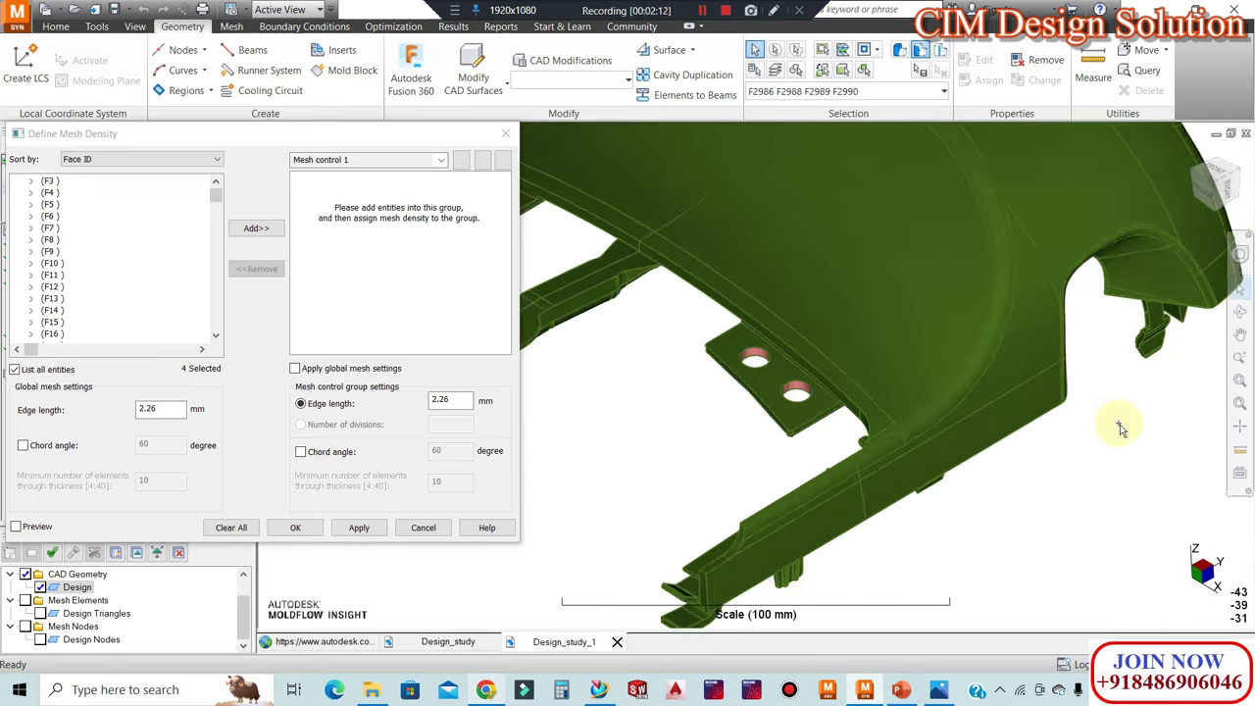
scroll(1121, 425, down, 2)
mouse_move(731, 341)
middle_down()
mouse_move(672, 336)
mouse_move(691, 380)
middle_up()
scroll(691, 380, up, 3)
scroll(734, 392, up, 3)
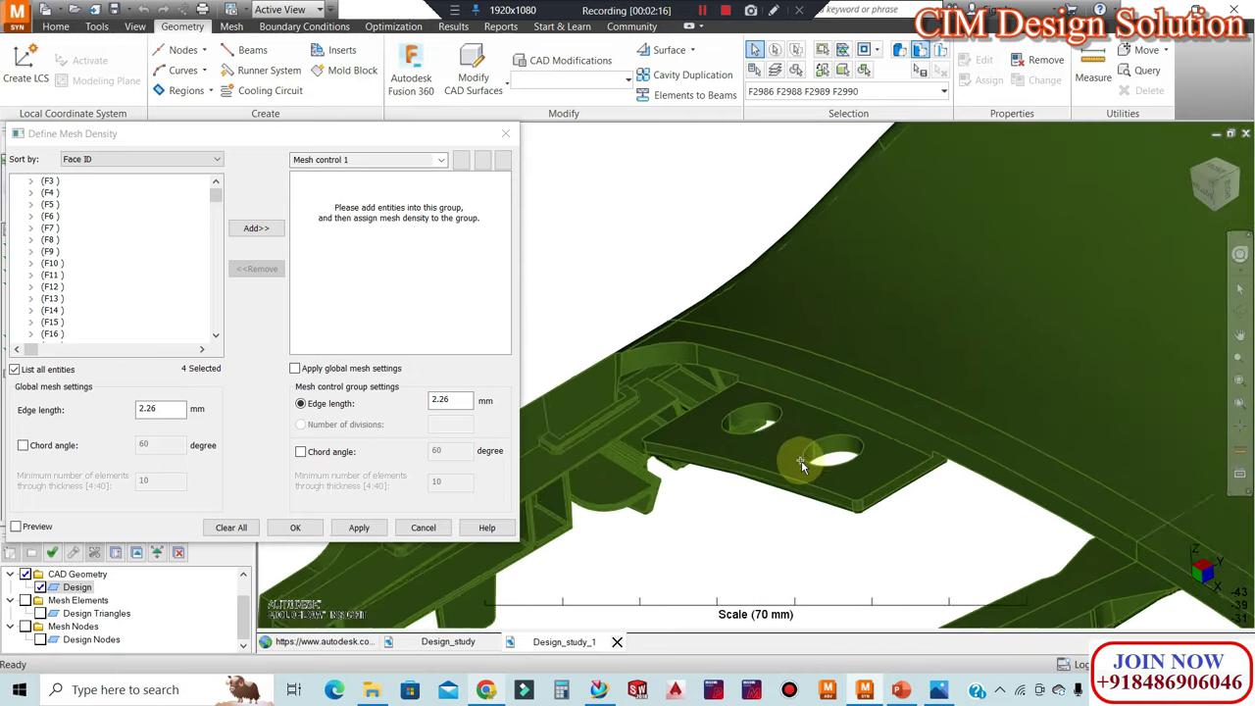
scroll(818, 456, up, 2)
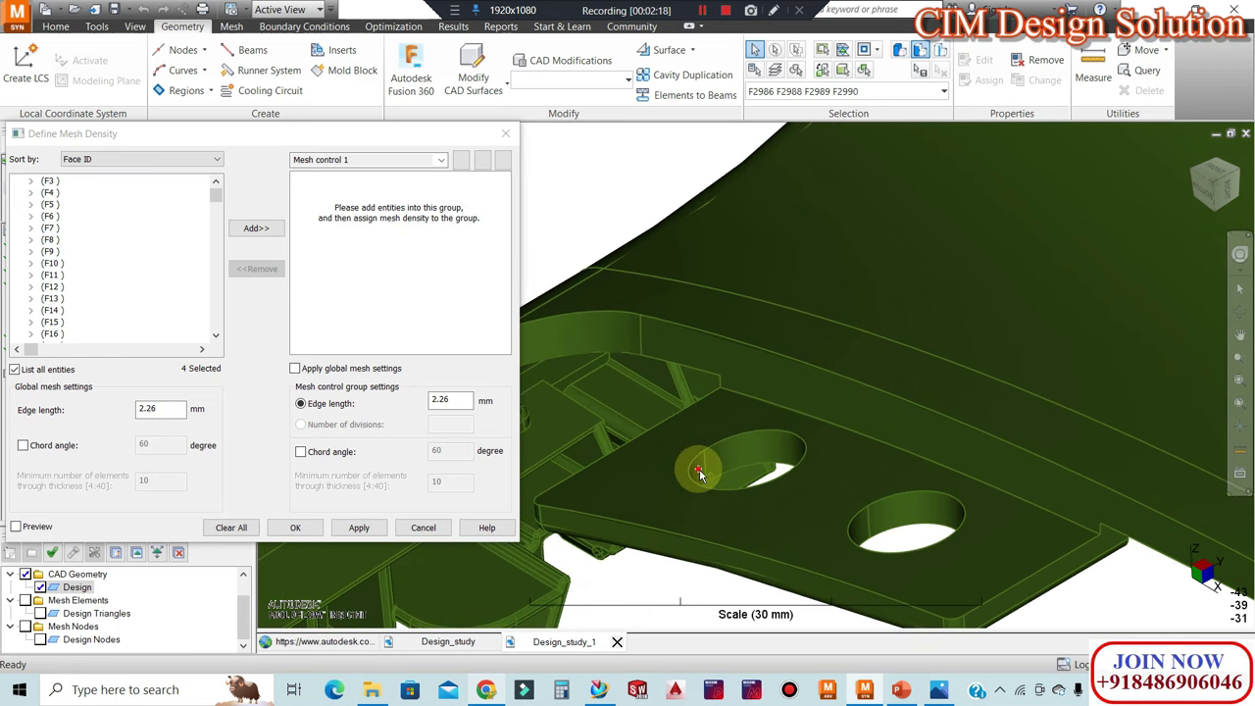
click(877, 515)
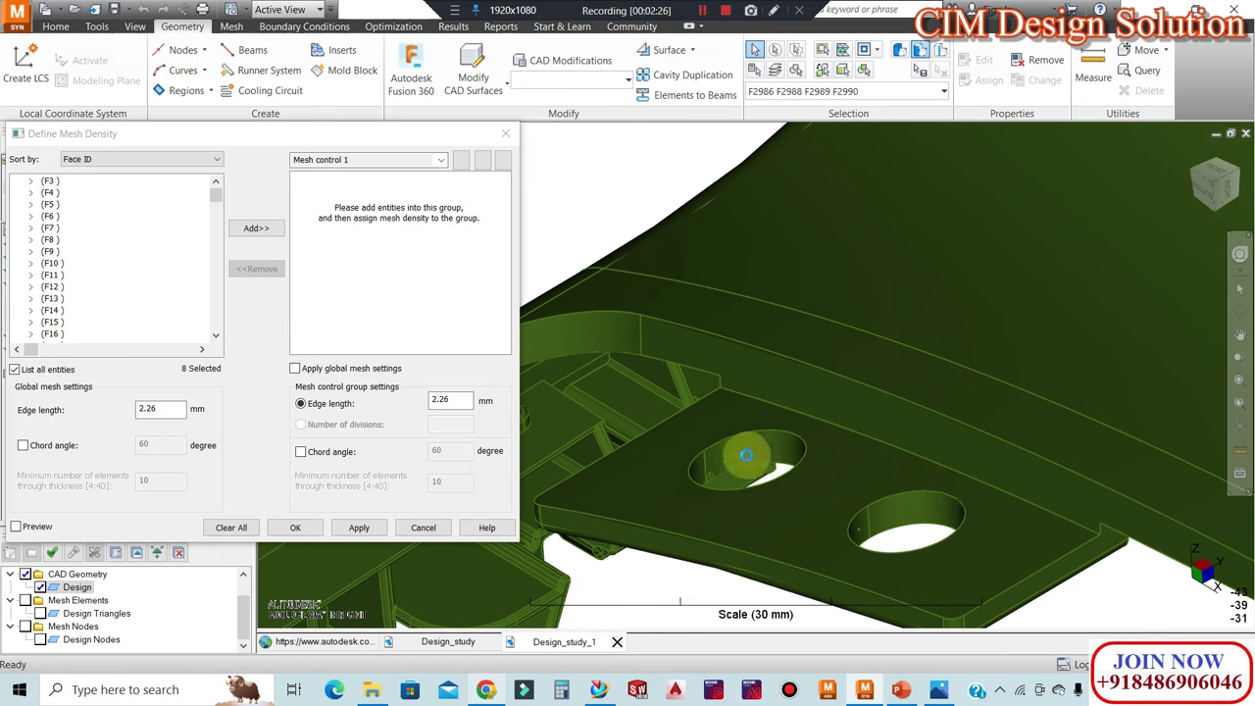
click(747, 459)
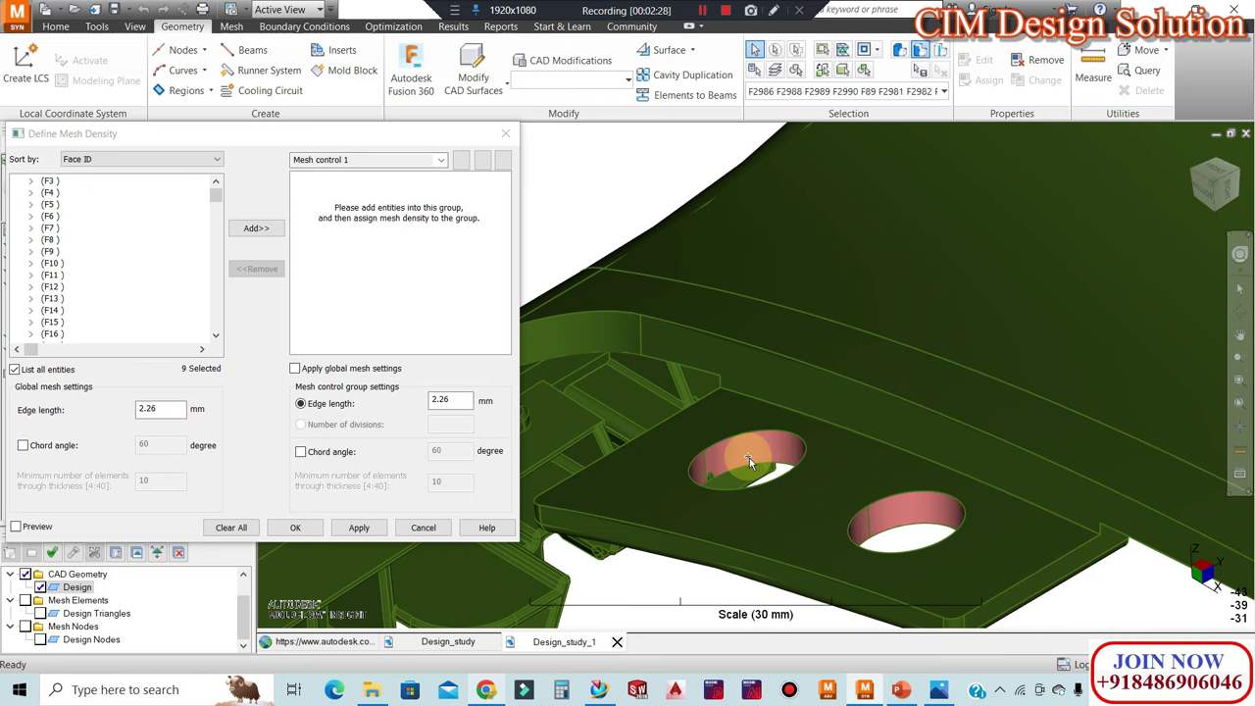
scroll(709, 490, up, 2)
scroll(809, 330, up, 2)
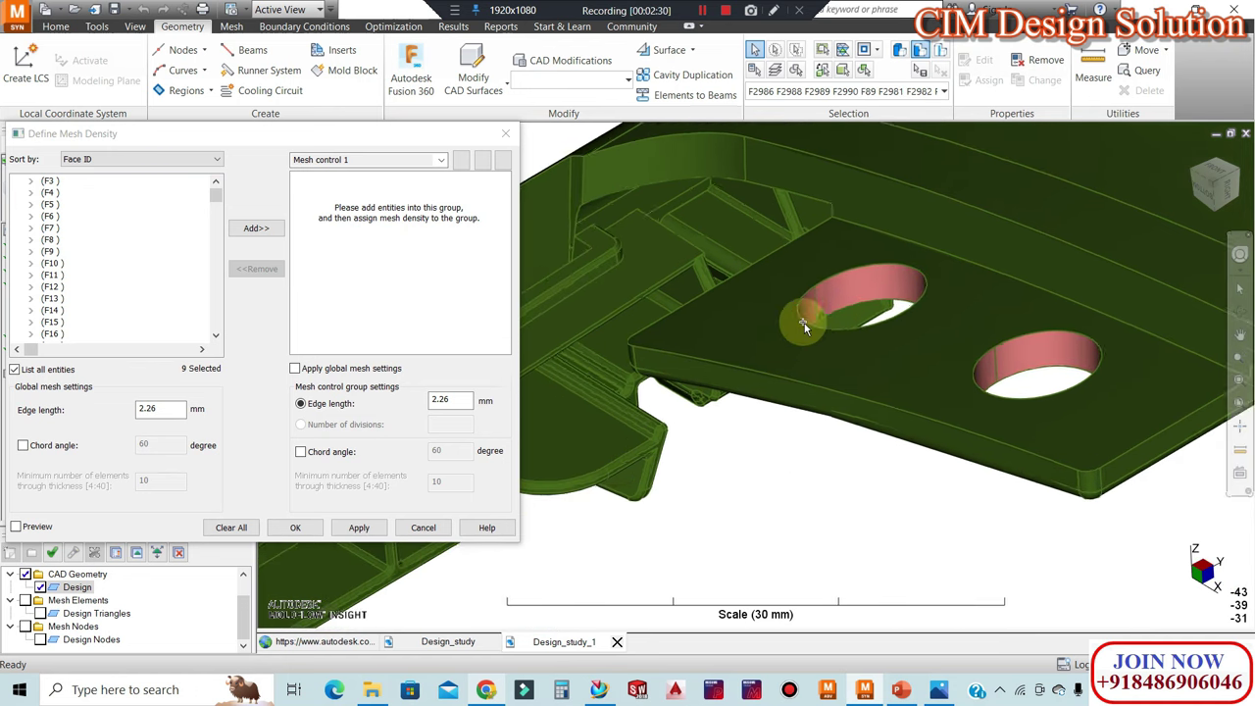
scroll(854, 294, up, 2)
scroll(881, 273, up, 2)
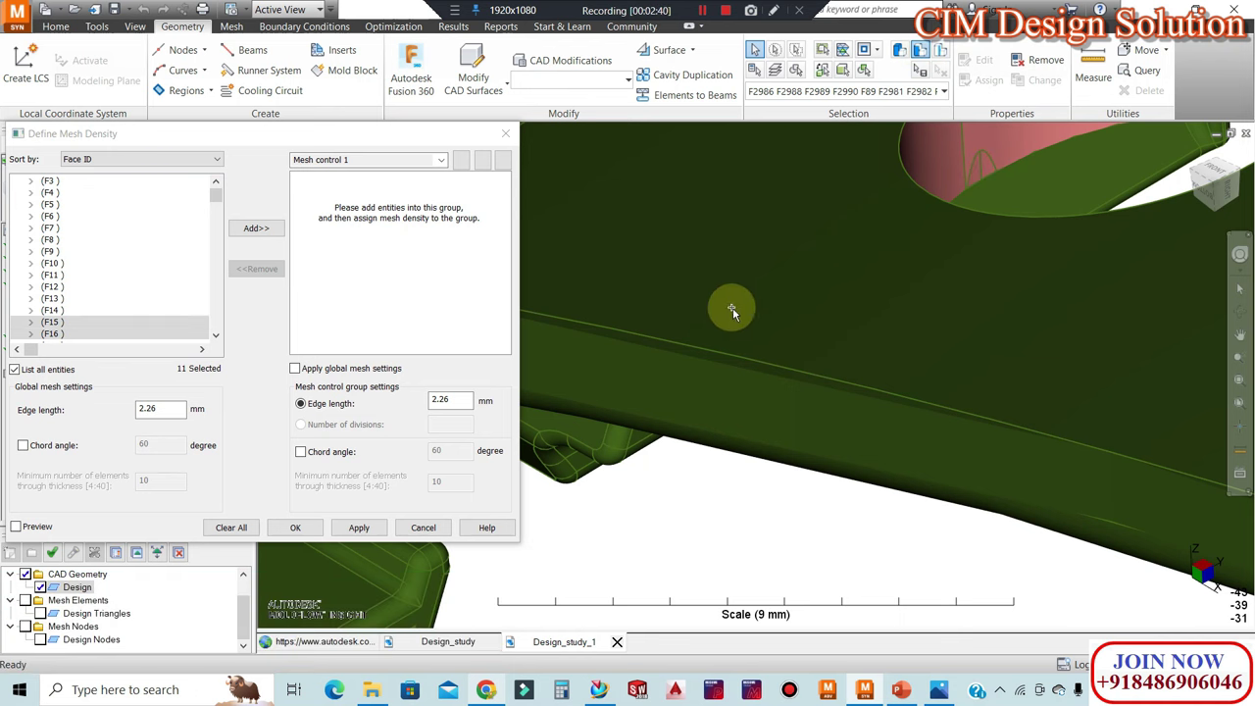
- Add hole faces F11, F10 and F9 on the mounting plate to the selection
scroll(622, 442, down, 4)
scroll(605, 410, down, 3)
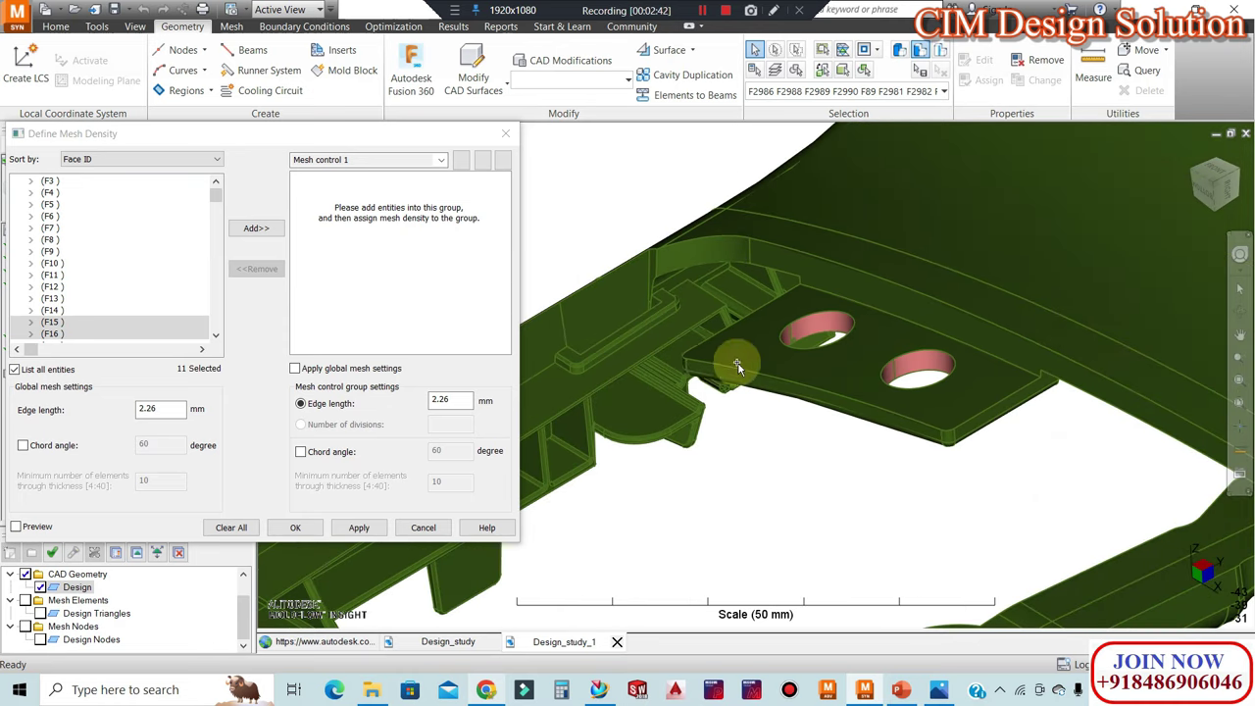
scroll(686, 363, down, 3)
scroll(658, 355, down, 3)
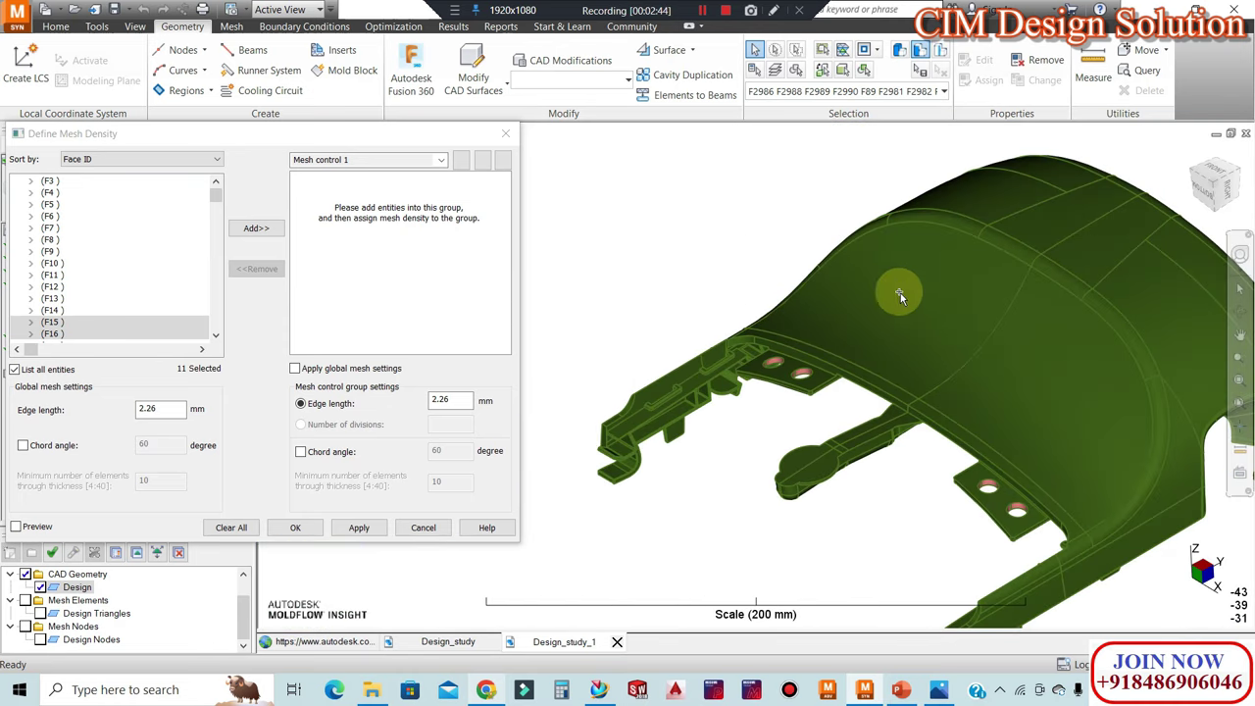
mouse_move(915, 294)
middle_down()
mouse_move(909, 397)
mouse_move(857, 415)
mouse_move(859, 431)
middle_up()
drag(864, 419, 873, 441)
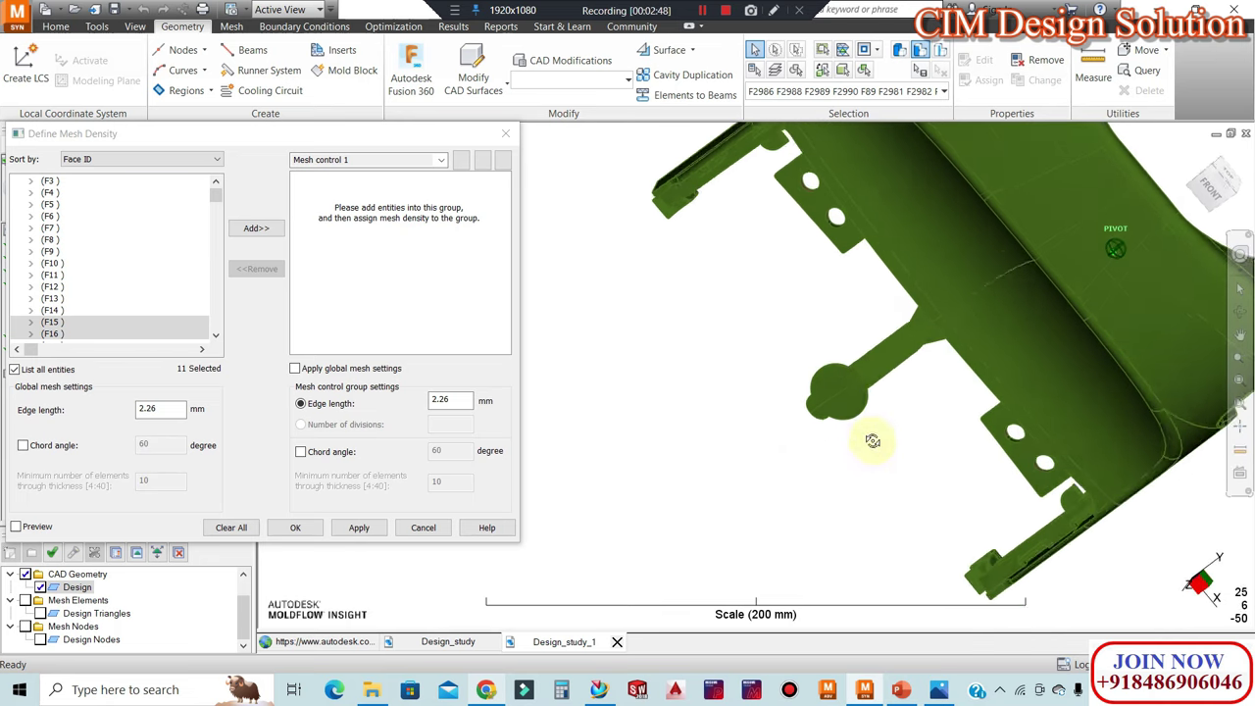
scroll(994, 434, up, 3)
scroll(1128, 446, up, 2)
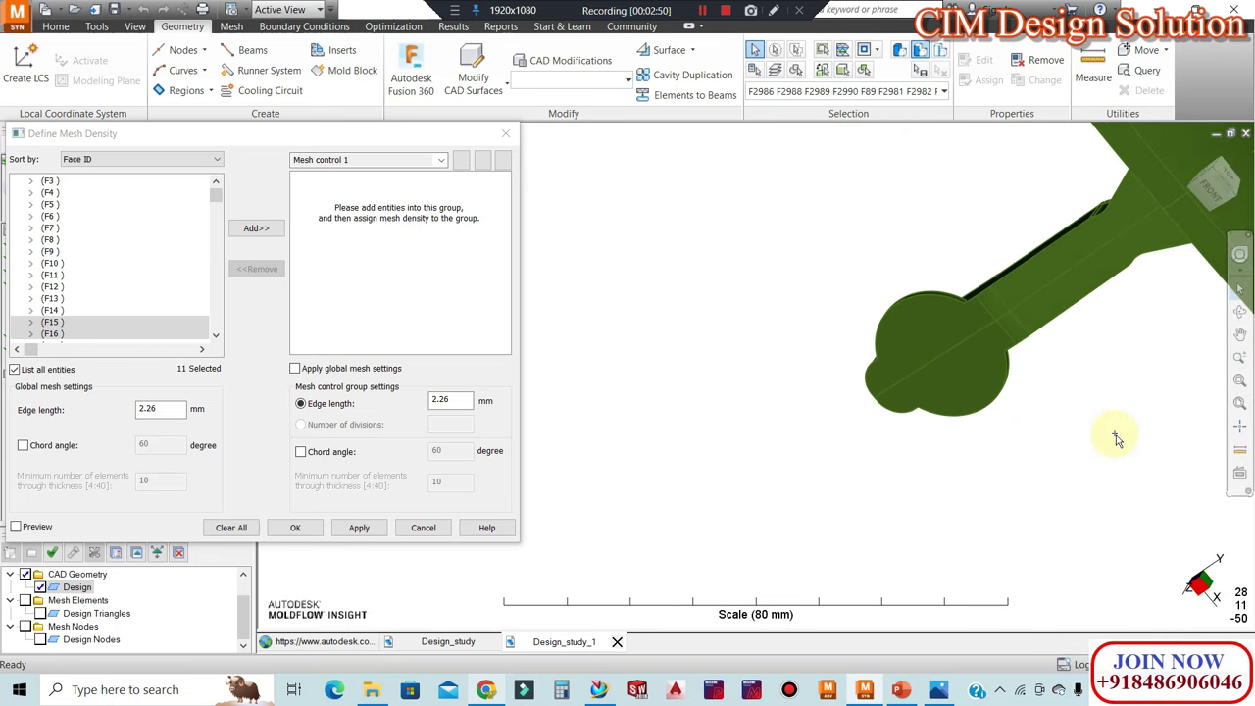
drag(1114, 434, 745, 369)
scroll(1031, 420, up, 3)
mouse_move(1019, 434)
mouse_down()
mouse_move(837, 367)
mouse_move(1154, 425)
mouse_move(579, 309)
mouse_up()
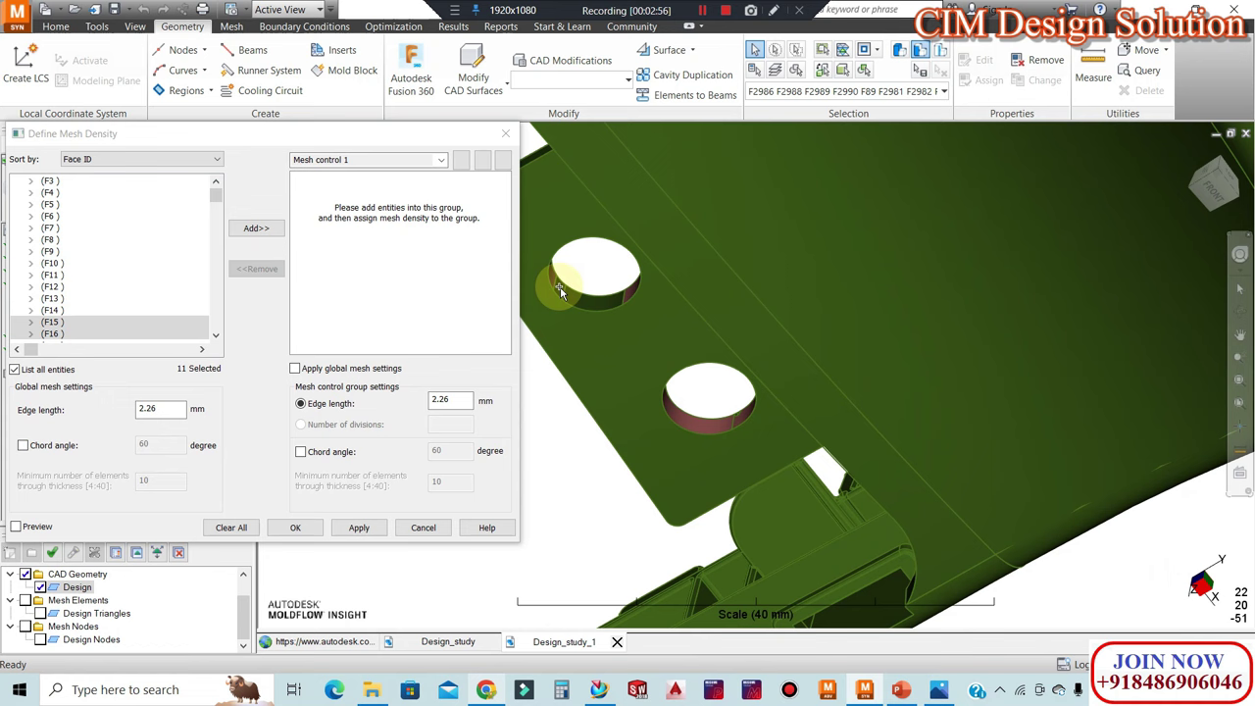
click(728, 409)
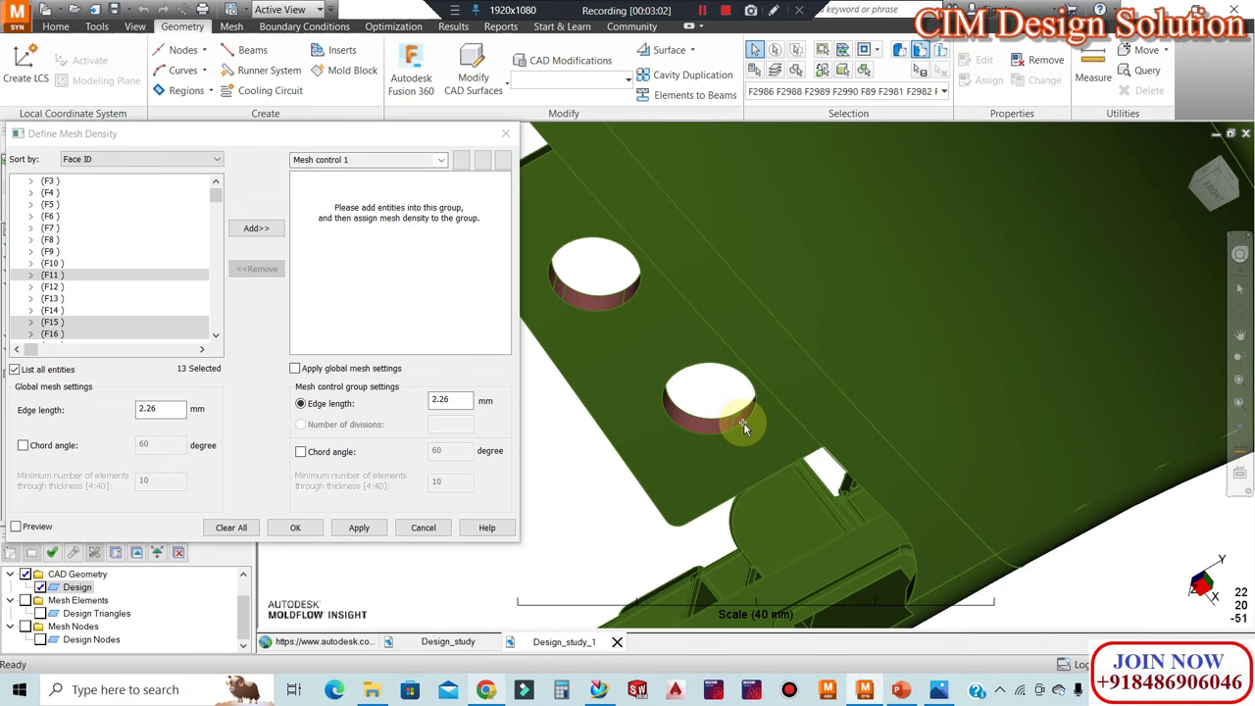
scroll(736, 432, up, 3)
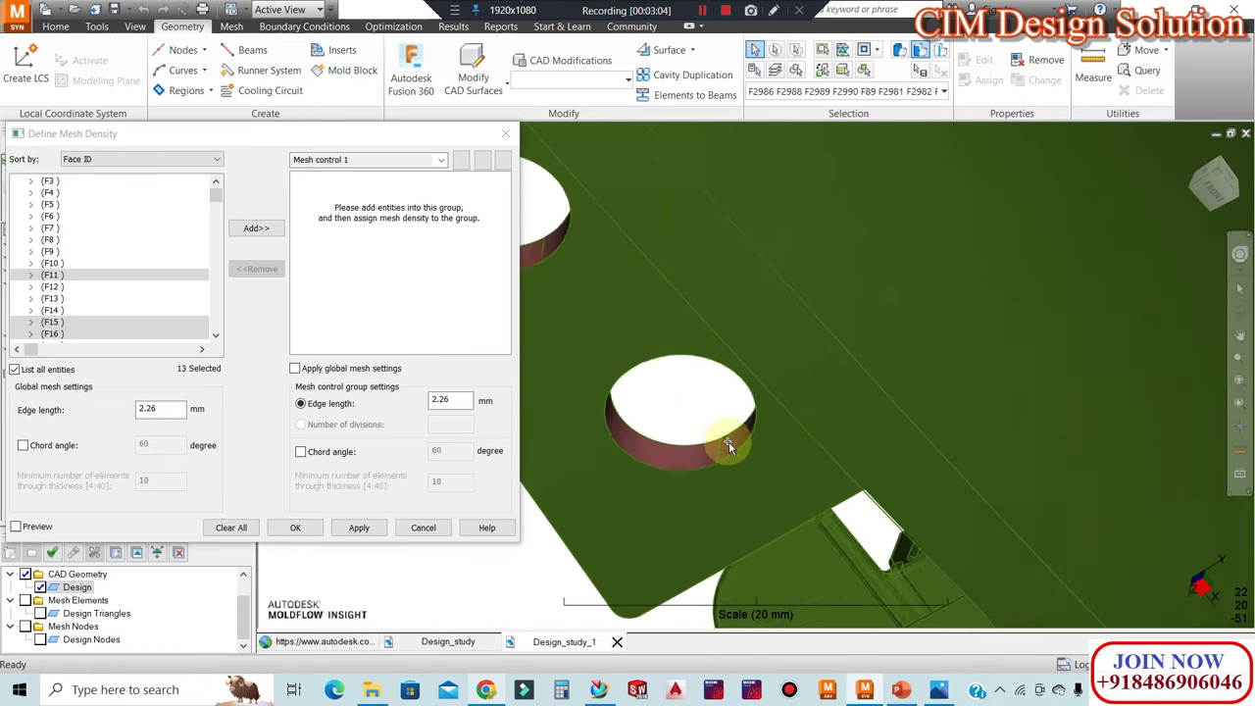
scroll(705, 481, up, 3)
scroll(671, 549, up, 3)
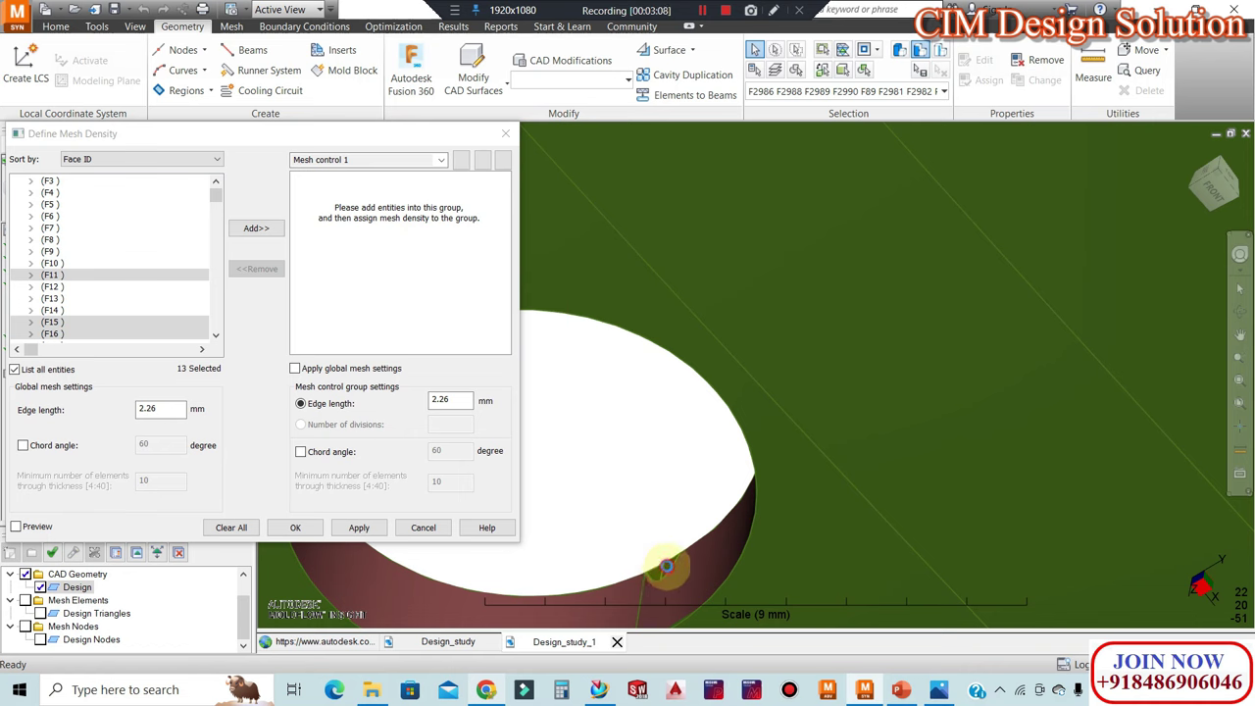
click(766, 356)
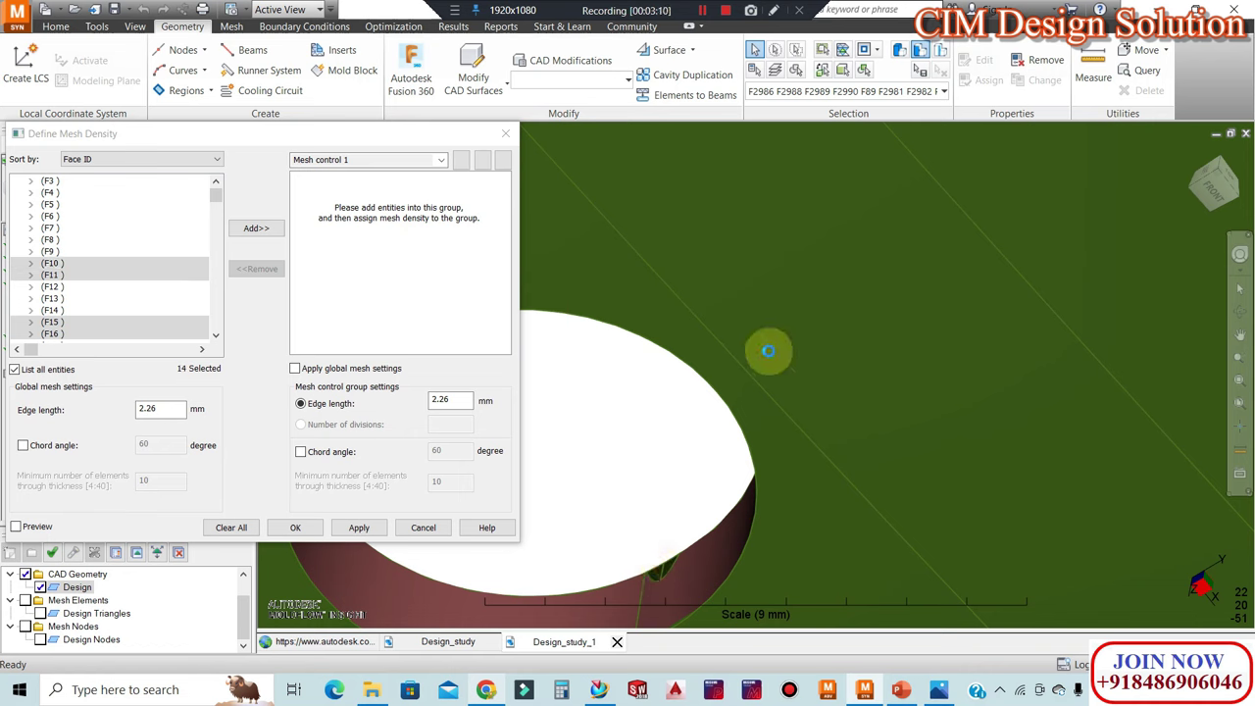
click(906, 343)
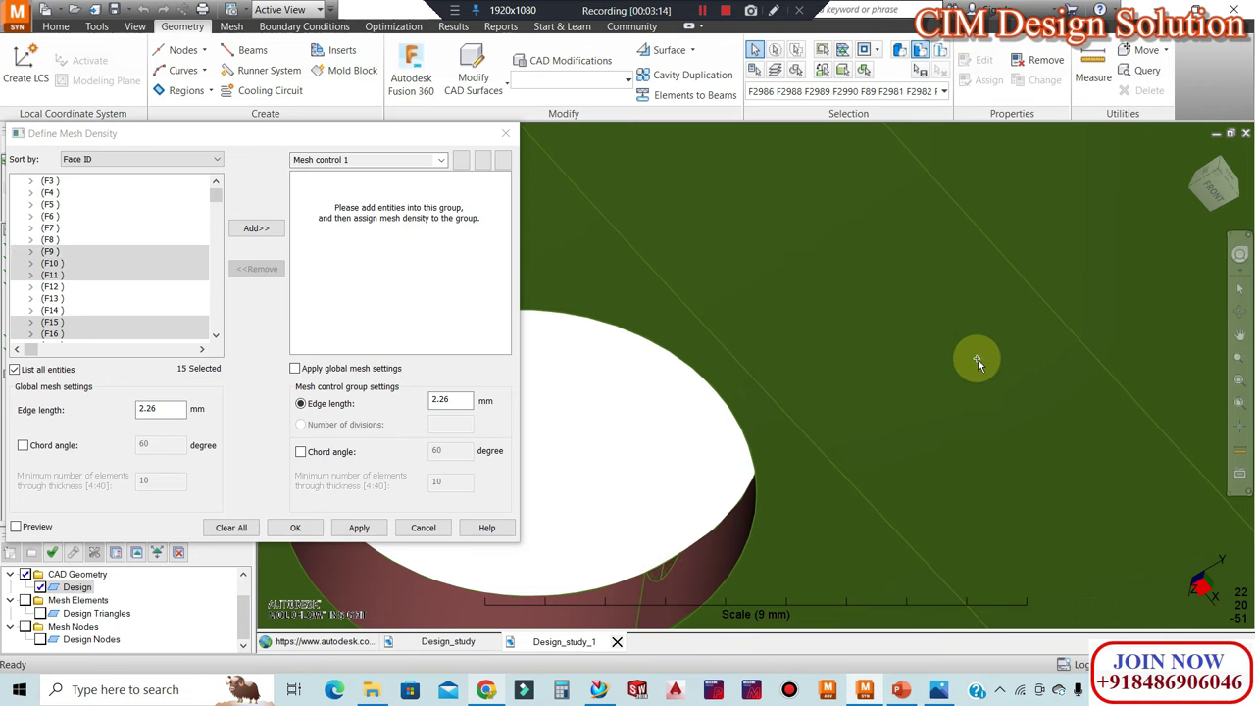
- Add hole wall face F14 and the lower hole's side wall to the selection
scroll(1078, 392, down, 3)
scroll(1153, 497, down, 2)
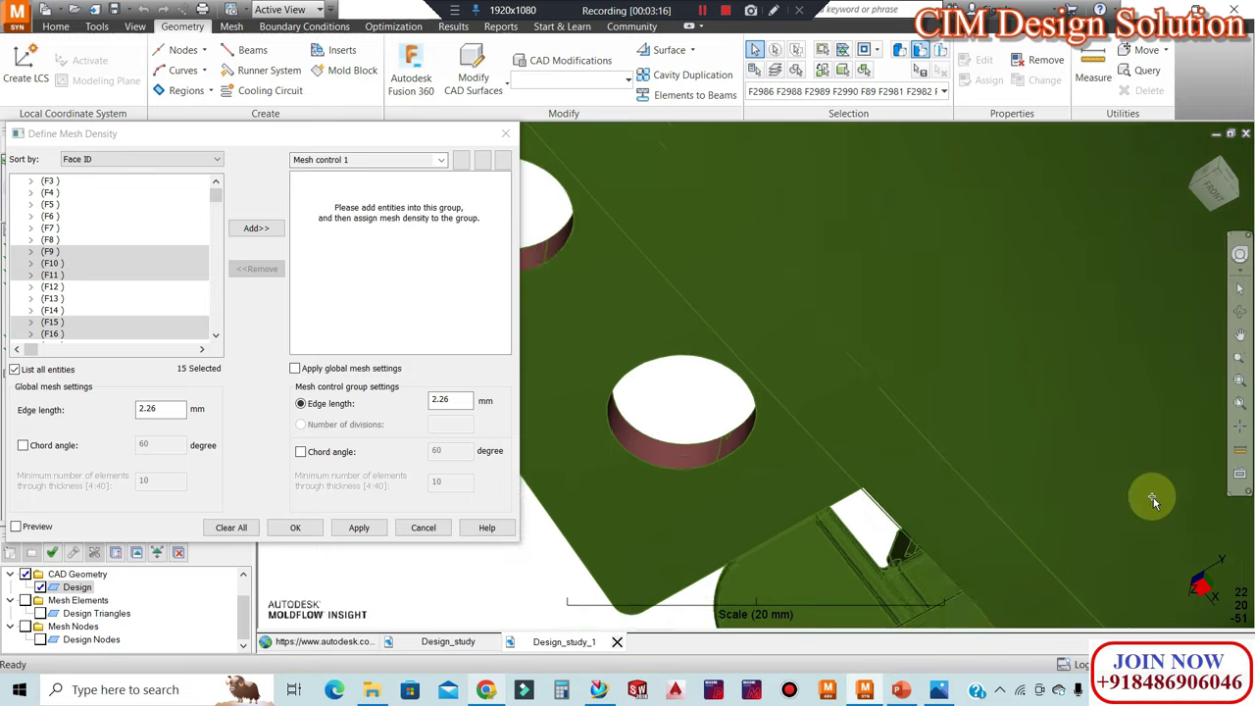
scroll(1149, 502, down, 3)
scroll(1144, 506, down, 2)
mouse_move(1143, 507)
middle_down()
mouse_move(810, 337)
mouse_move(835, 269)
mouse_move(793, 281)
mouse_move(561, 440)
mouse_move(774, 384)
mouse_move(813, 457)
middle_up()
scroll(843, 481, down, 2)
scroll(980, 539, down, 2)
scroll(579, 230, up, 1)
scroll(596, 230, up, 1)
scroll(700, 454, up, 1)
scroll(734, 364, up, 1)
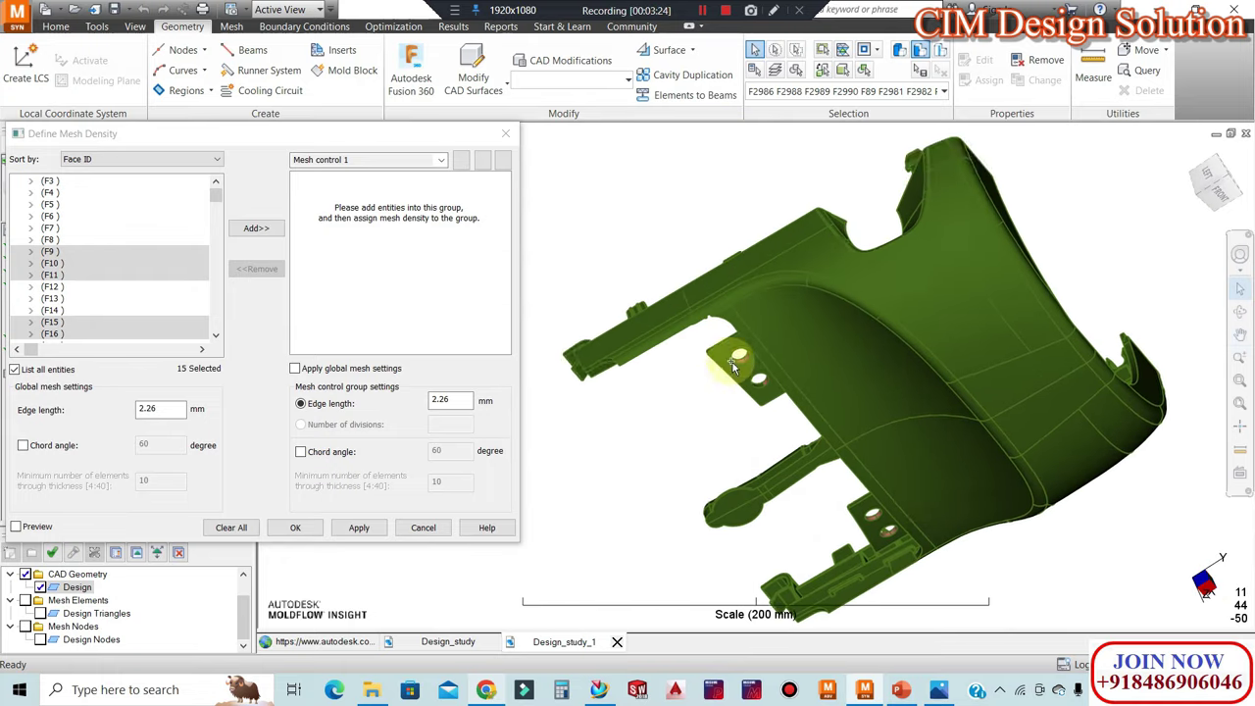
scroll(730, 363, up, 3)
scroll(755, 415, up, 3)
scroll(761, 435, up, 3)
mouse_move(719, 435)
middle_down()
mouse_move(667, 429)
mouse_move(700, 448)
middle_up()
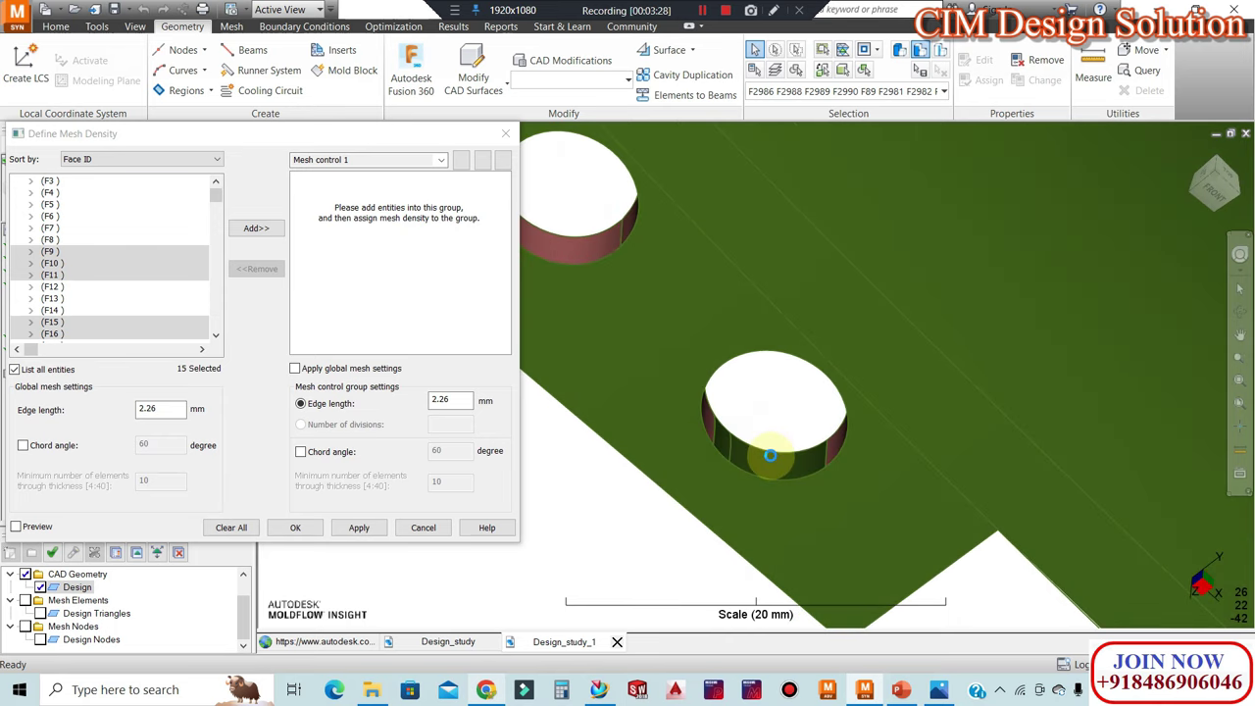
click(769, 463)
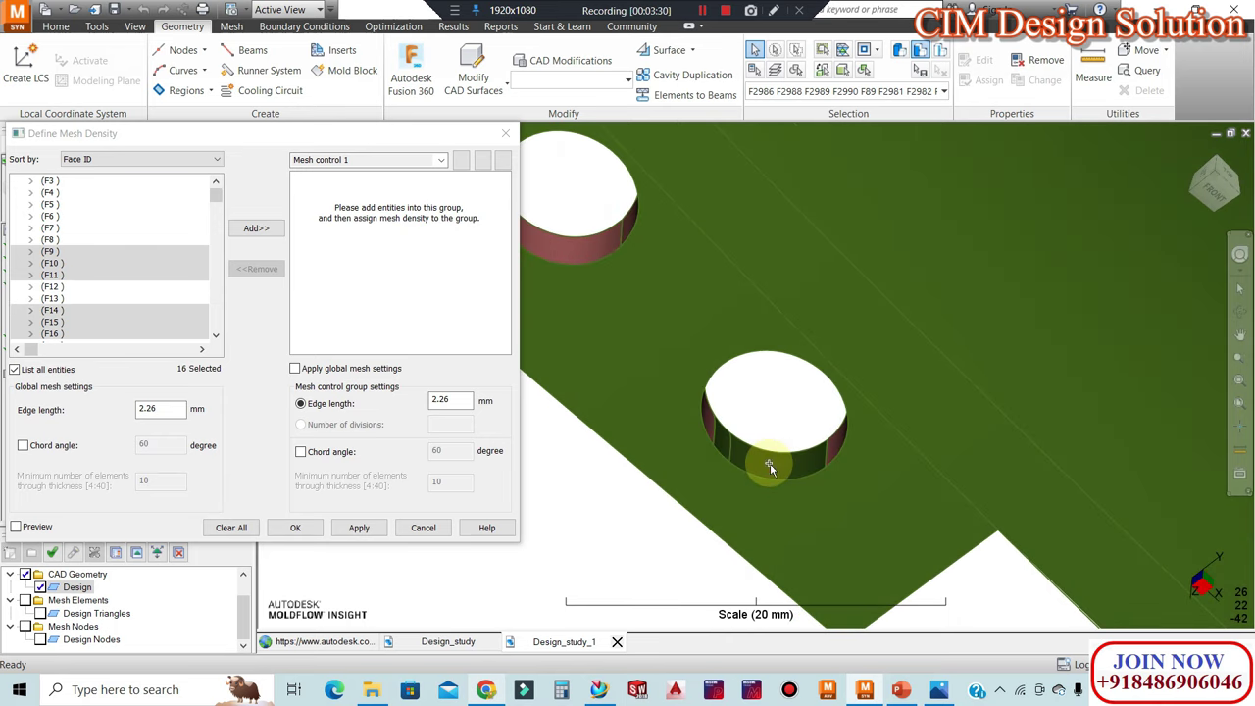
click(728, 372)
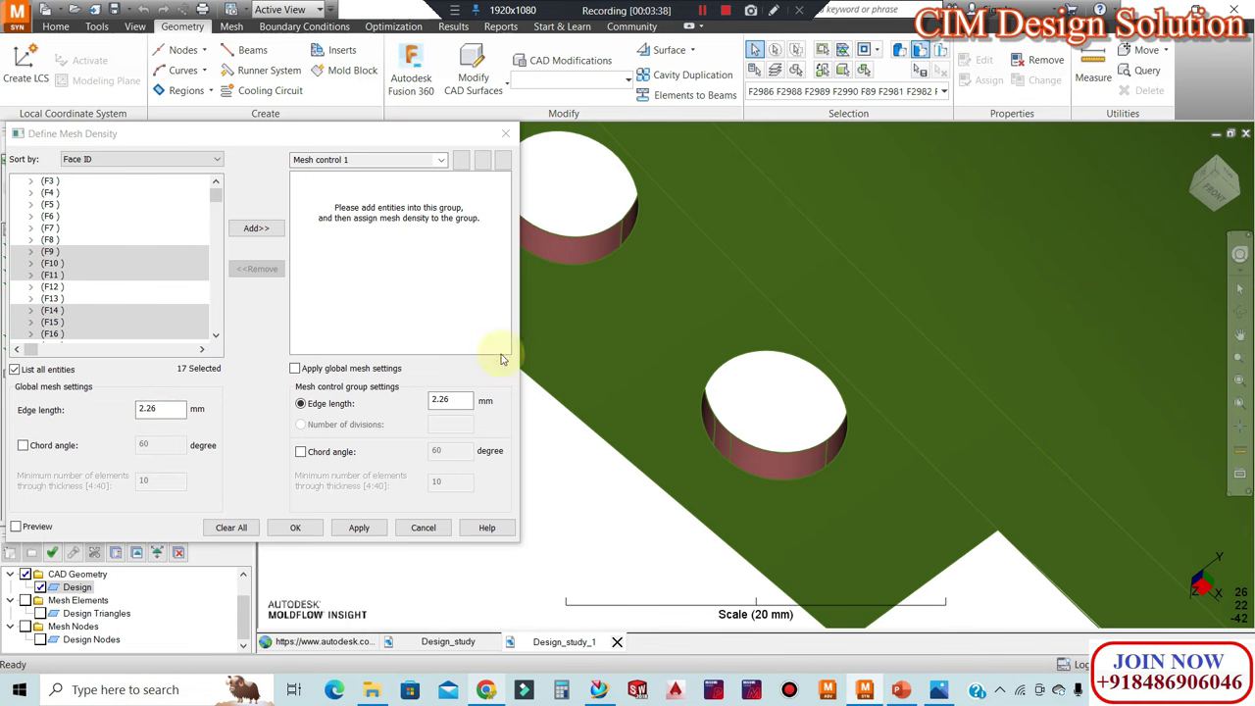
- Put the 17 picked faces into Mesh control 1 with a 1 mm edge length
click(256, 228)
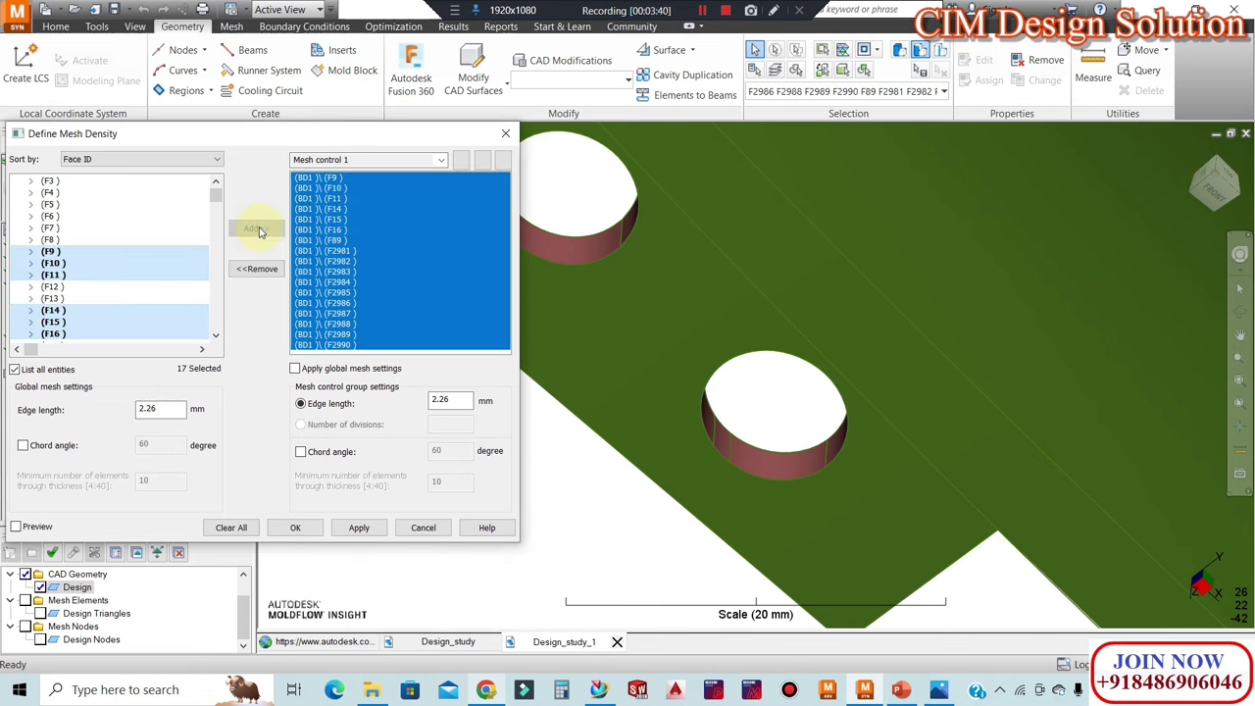
scroll(882, 376, down, 3)
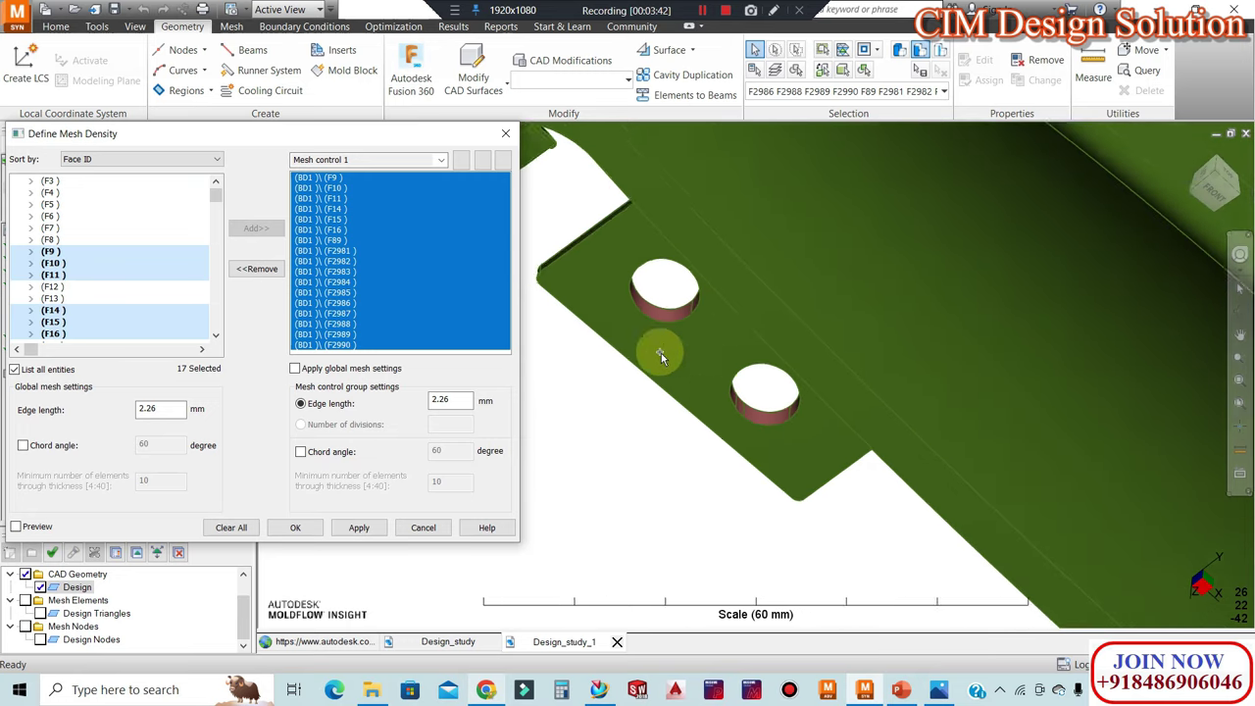
scroll(661, 353, down, 2)
scroll(678, 363, up, 1)
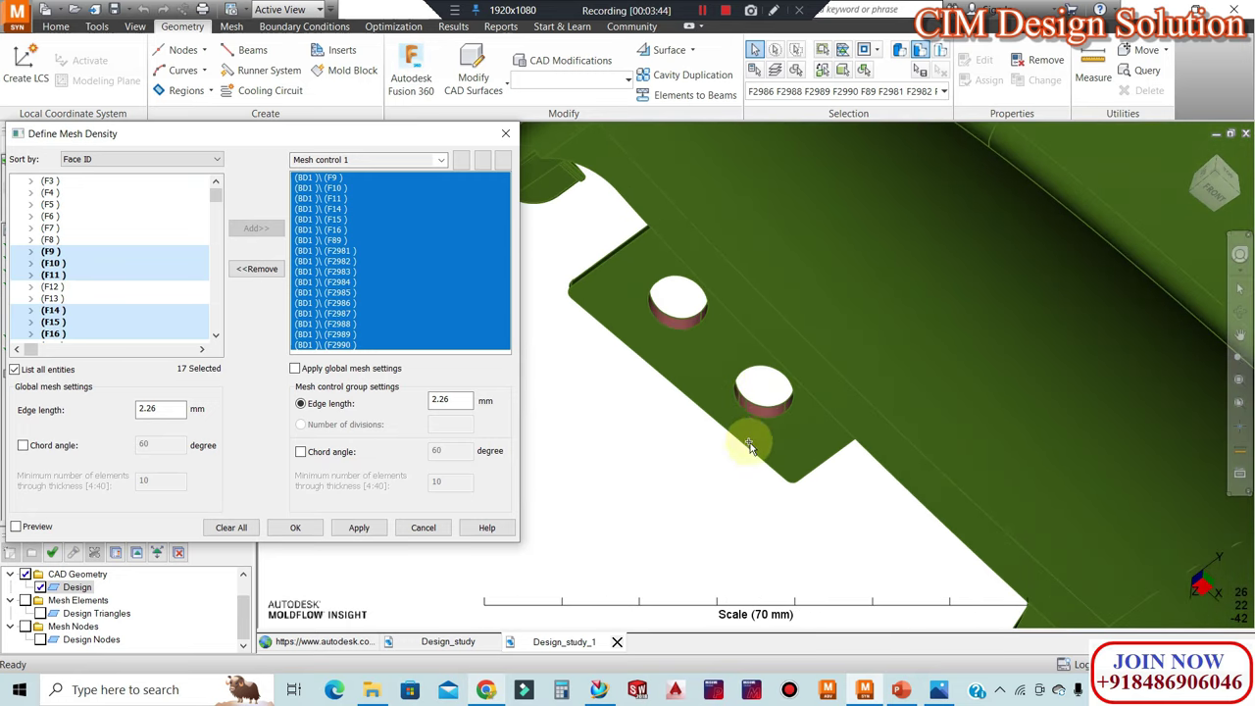
scroll(784, 407, down, 1)
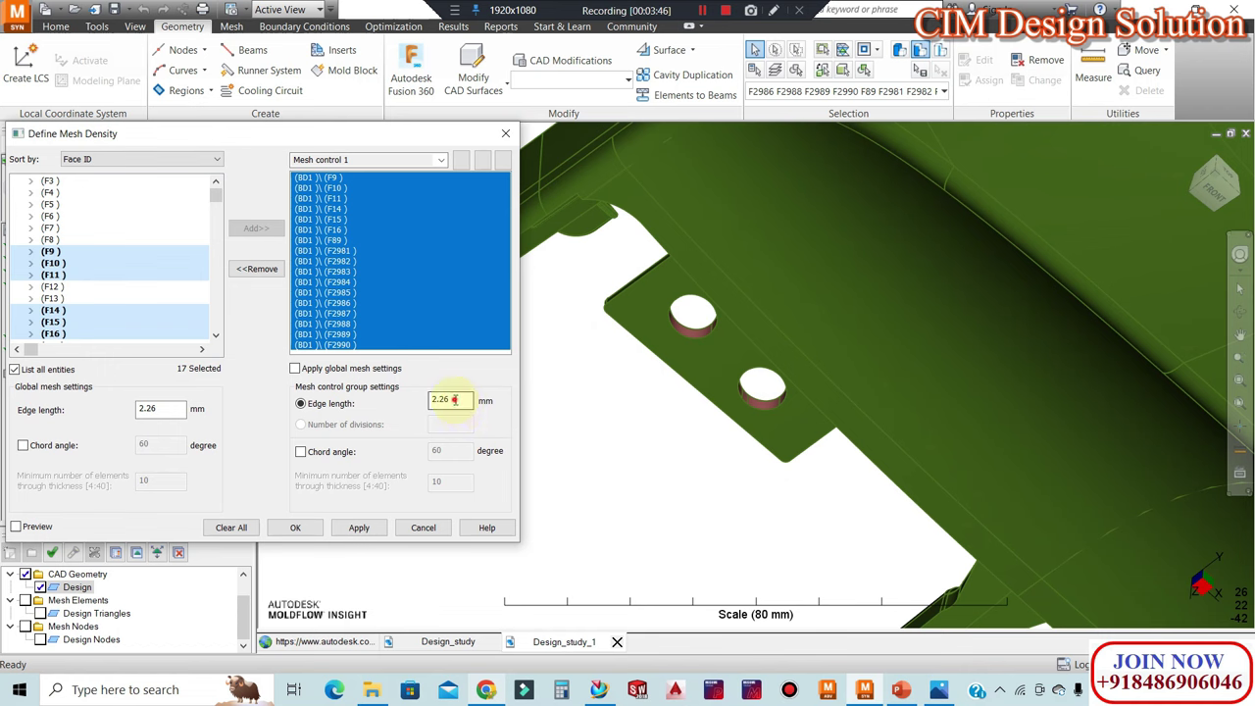
text(1)
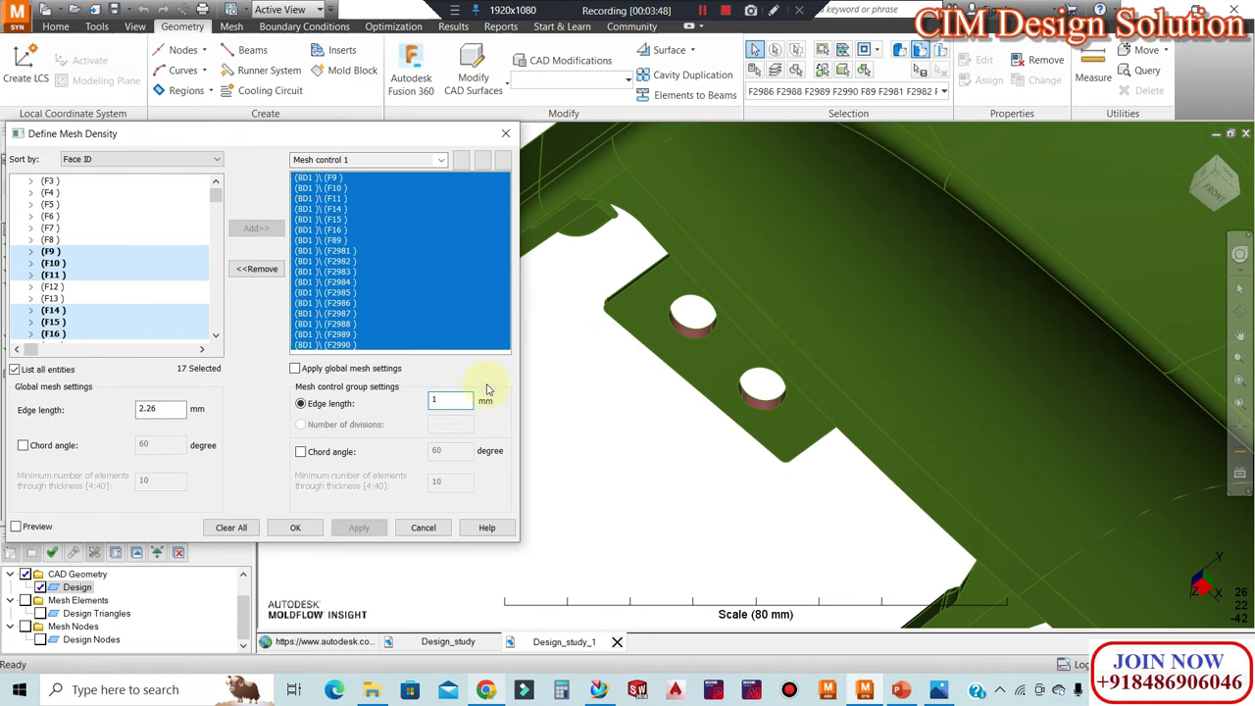
click(299, 527)
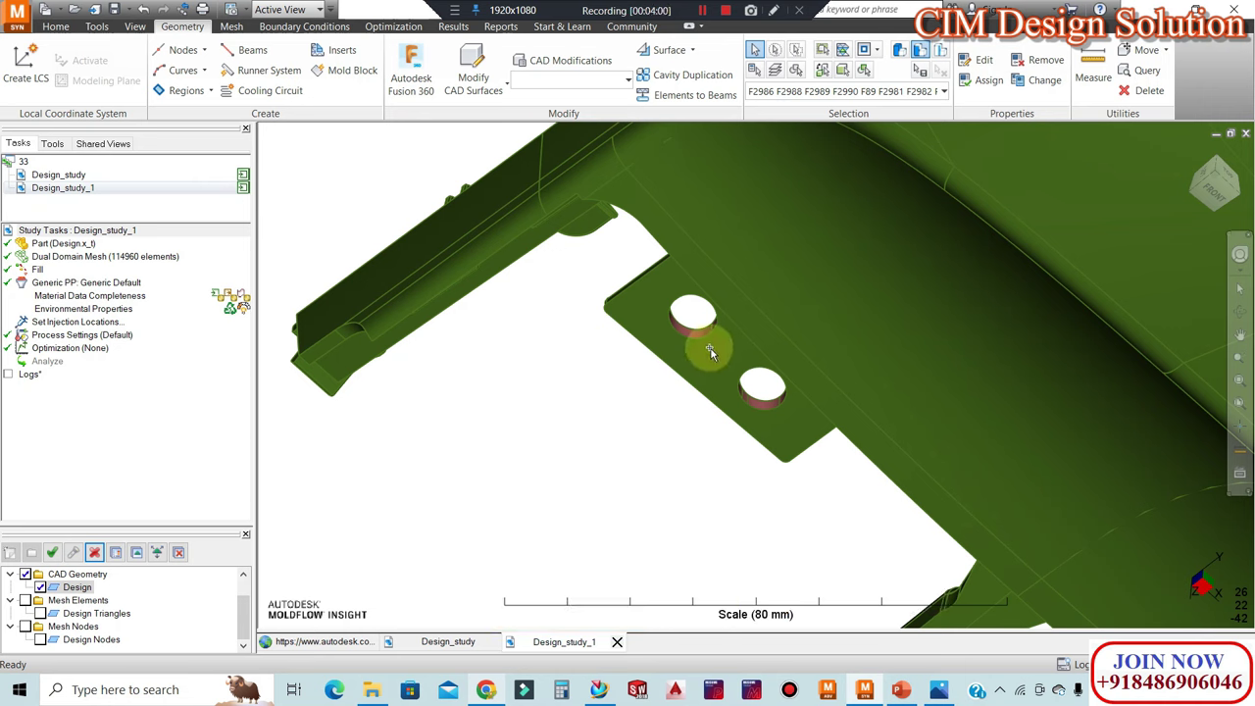
- Hide the Design CAD geometry layer and show the Design Triangles mesh layer
scroll(711, 351, down, 2)
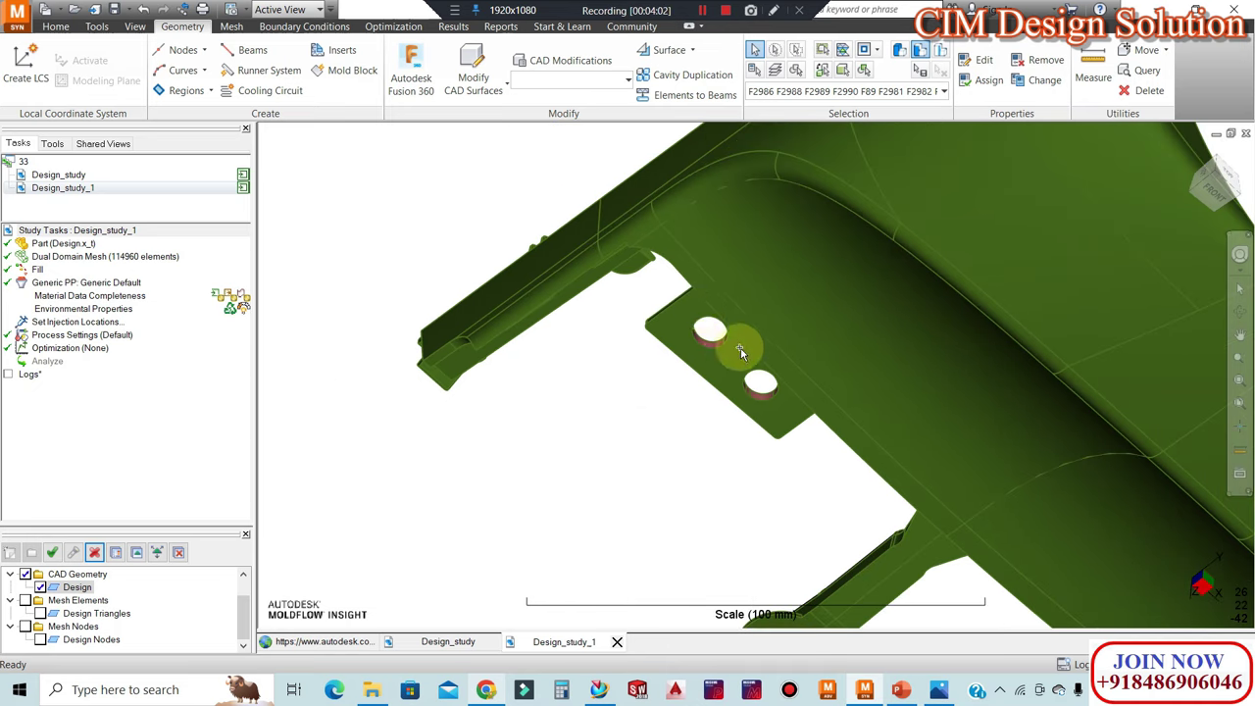
middle_drag(742, 341, 1036, 510)
scroll(732, 340, down, 3)
middle_drag(1014, 359, 980, 372)
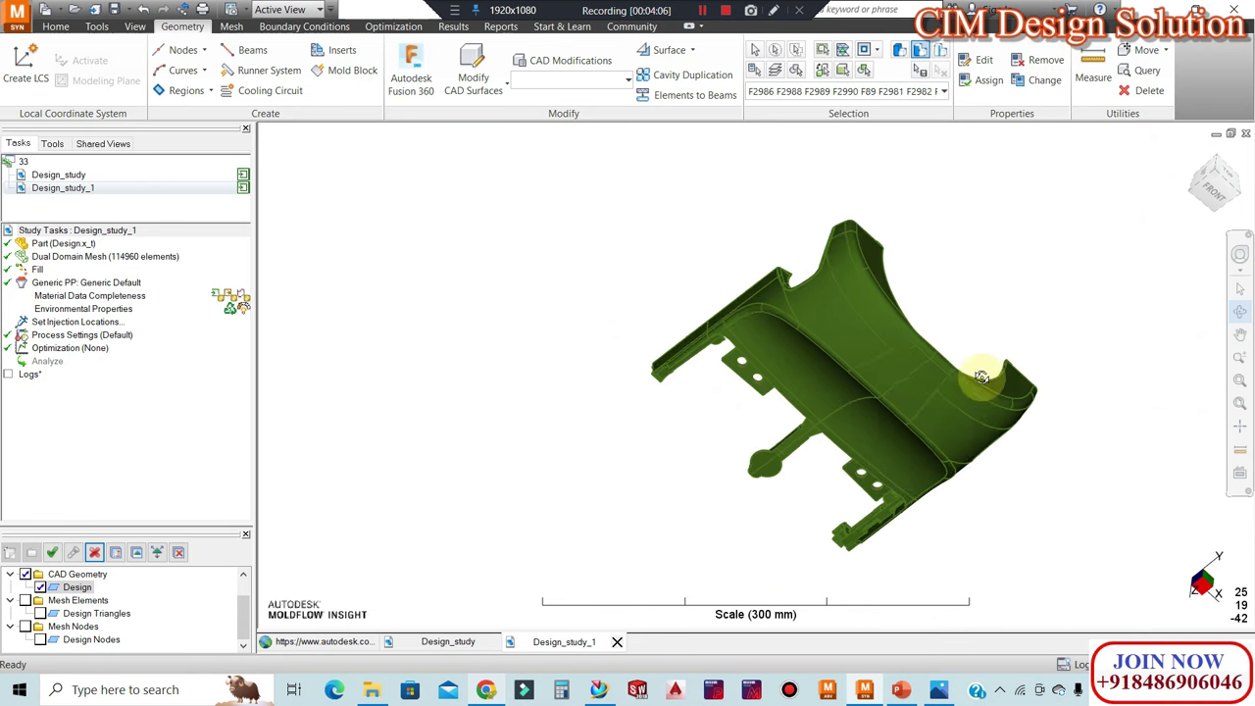
mouse_move(994, 288)
middle_down()
mouse_move(947, 409)
mouse_move(952, 280)
mouse_move(967, 490)
mouse_move(722, 383)
mouse_move(496, 426)
middle_up()
scroll(967, 490, up, 3)
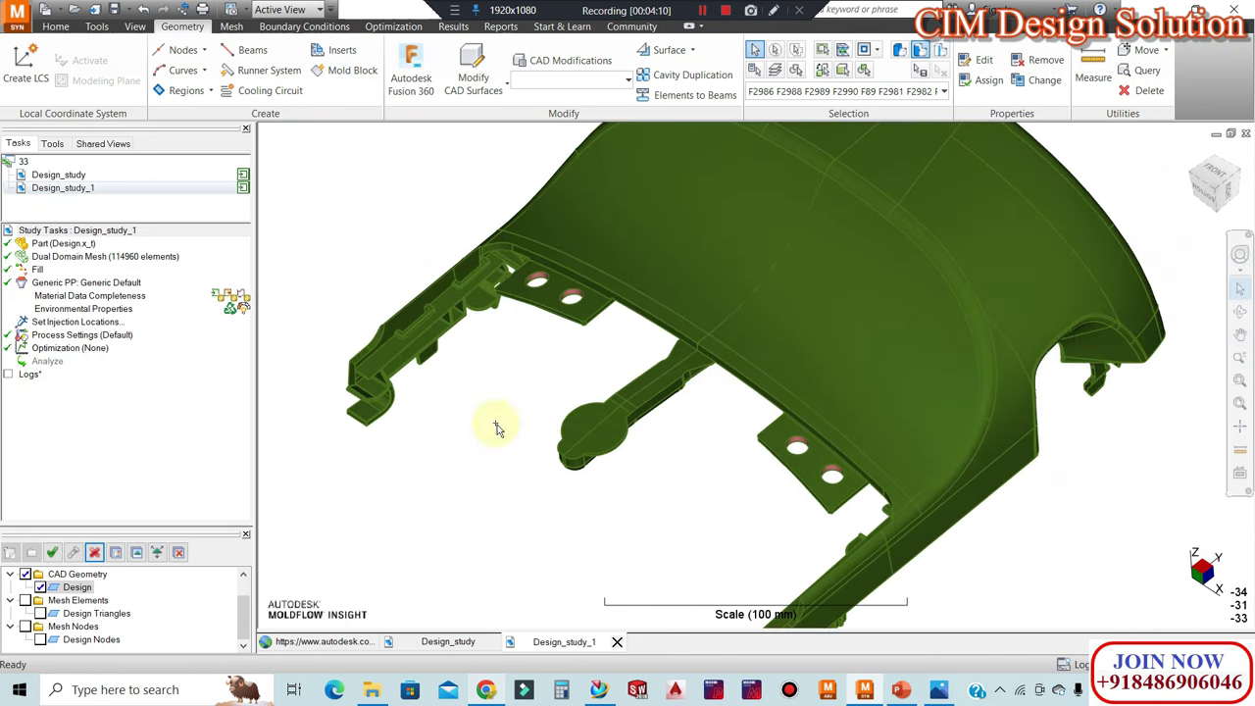
click(40, 587)
click(40, 613)
middle_drag(359, 518, 566, 285)
scroll(868, 575, up, 2)
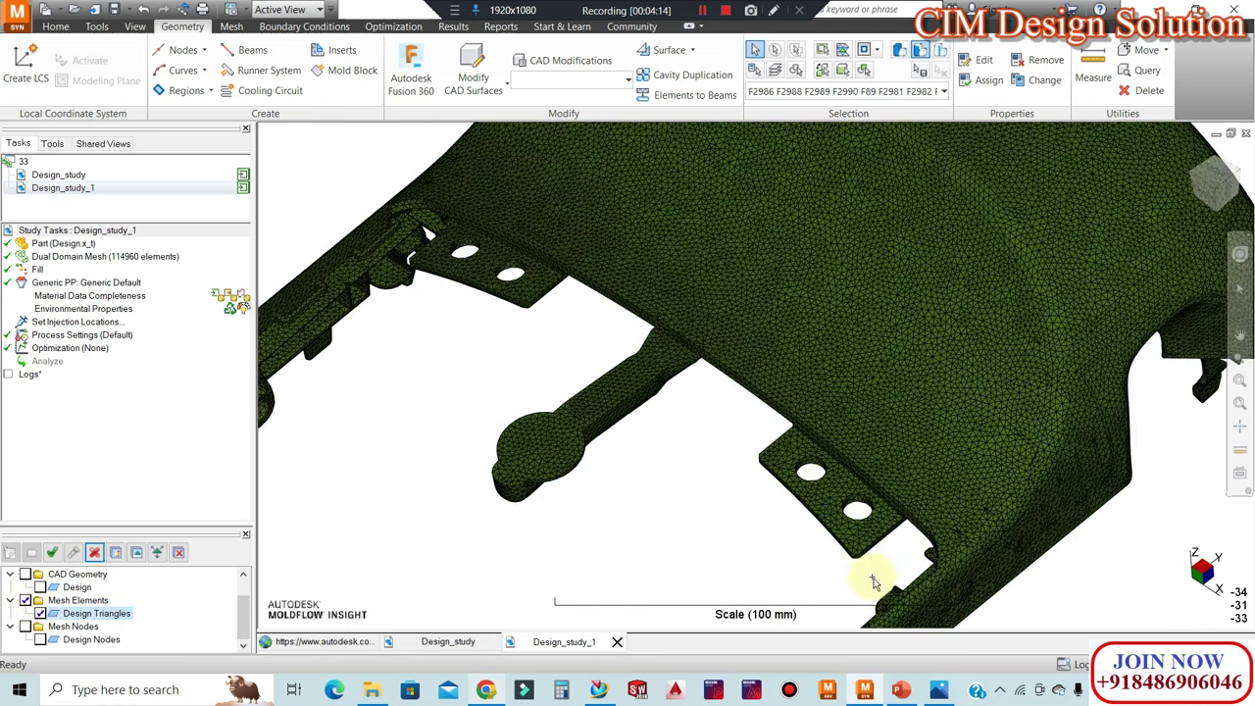
scroll(827, 504, up, 2)
scroll(876, 532, up, 2)
scroll(876, 492, up, 1)
scroll(872, 461, down, 5)
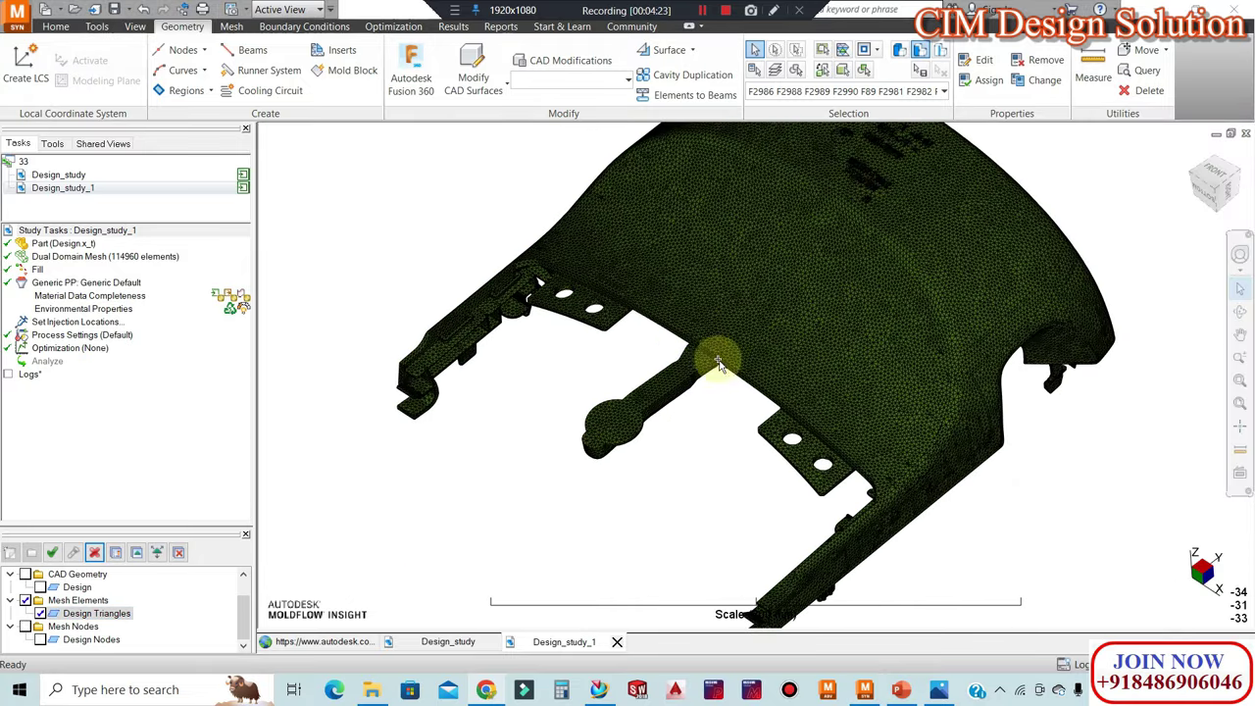
scroll(704, 353, up, 1)
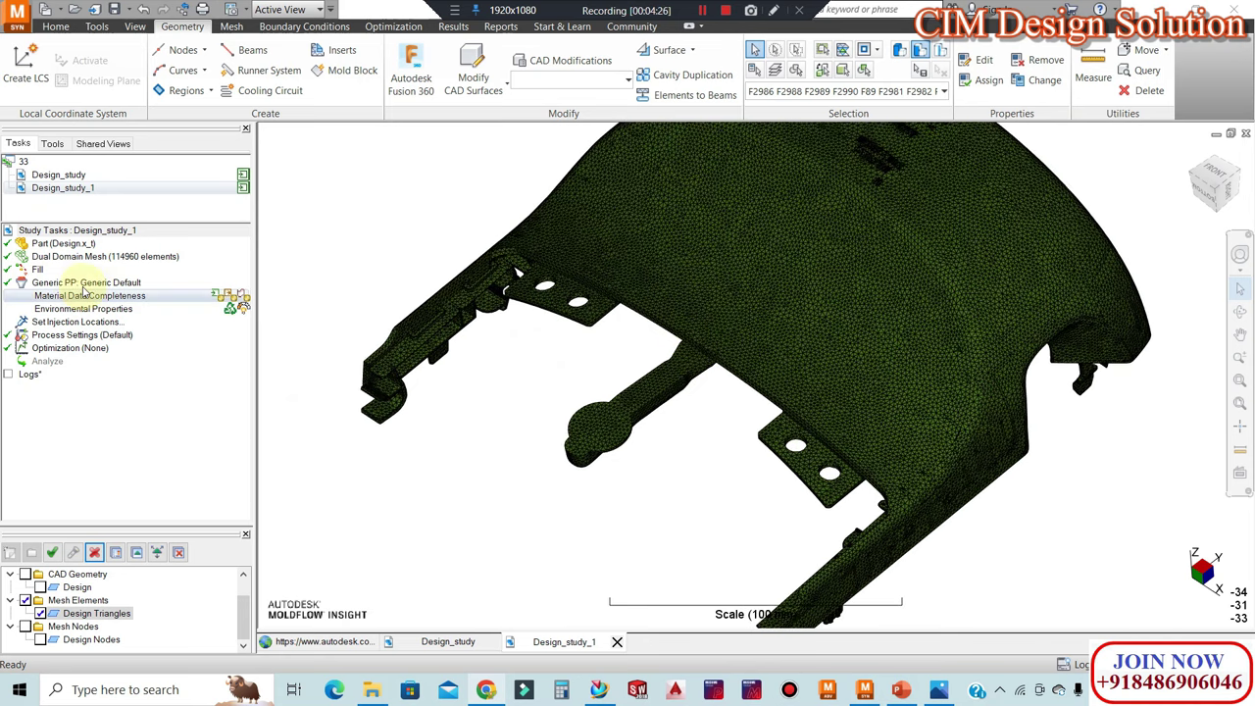
- Generate a new Dual Domain mesh at 2.26 mm global edge length, giving Design_study_2 with 75524 elements
right_click(68, 260)
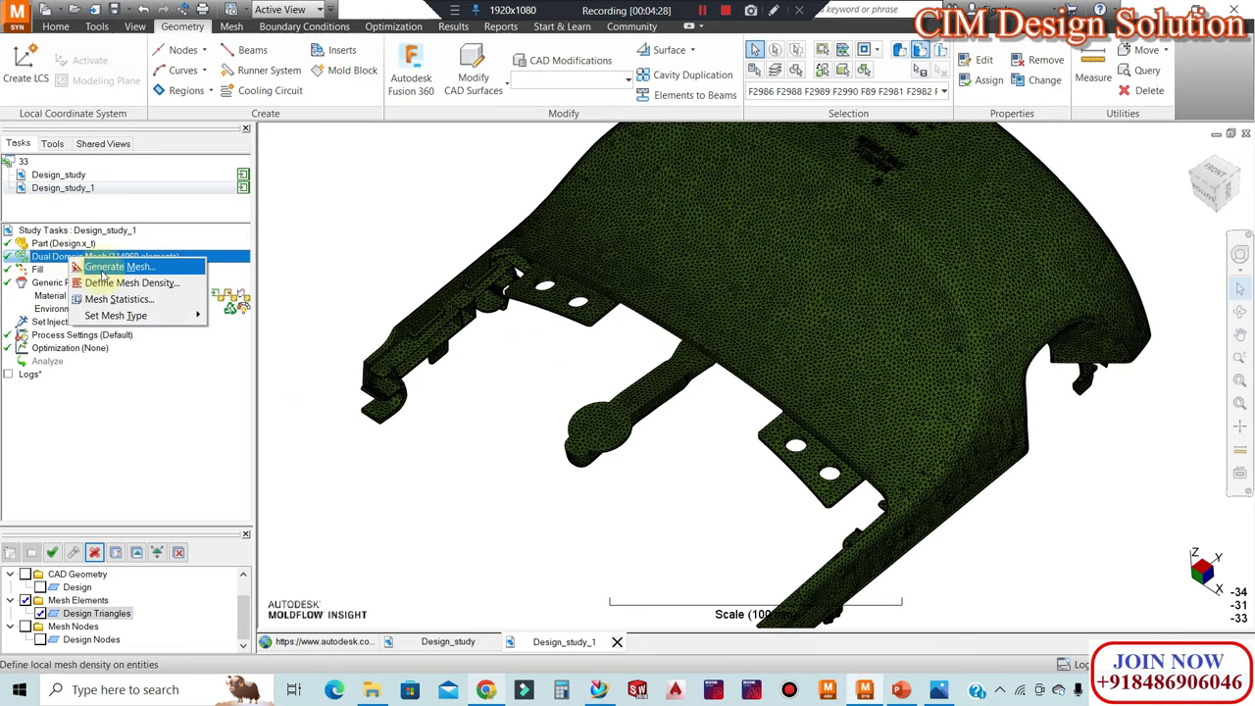
click(102, 271)
click(61, 204)
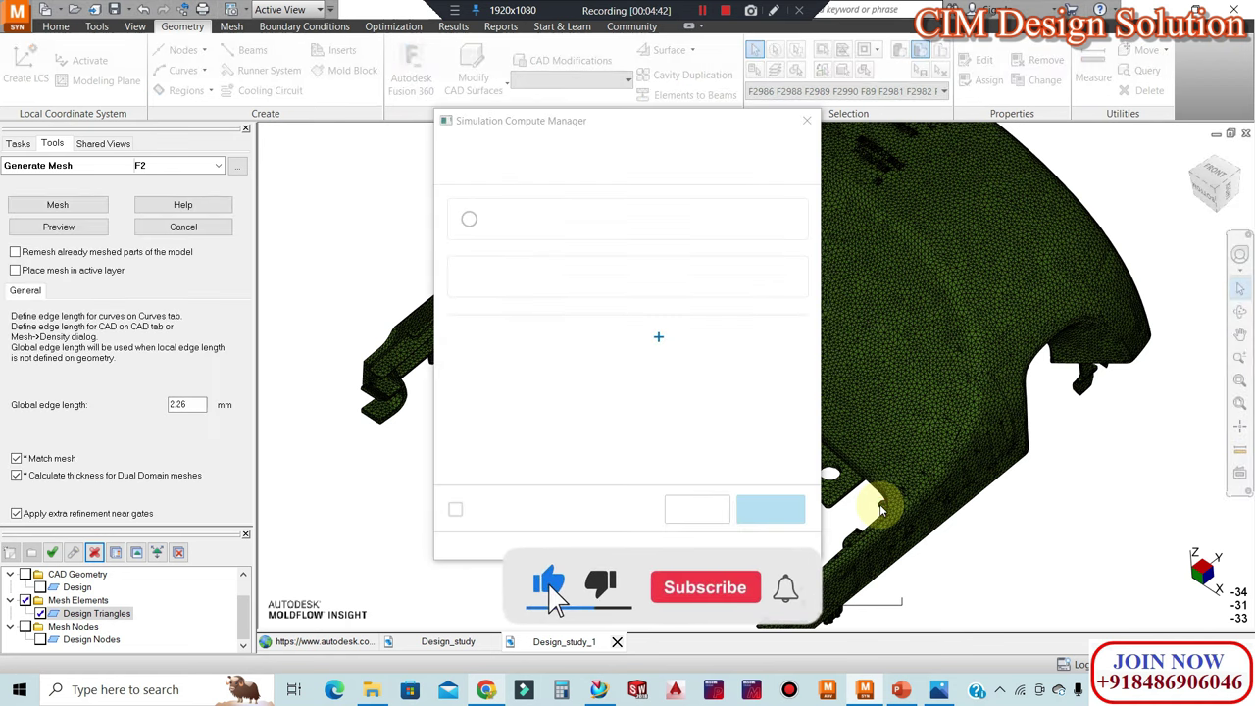
click(771, 508)
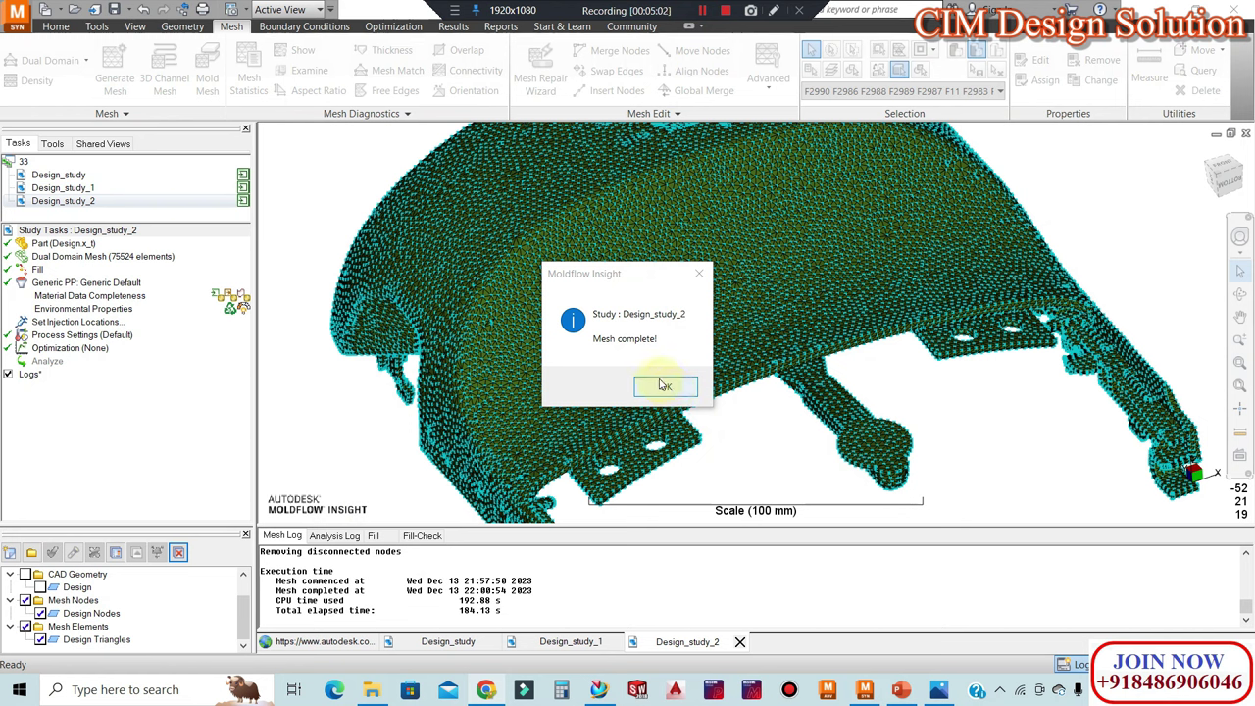
click(664, 386)
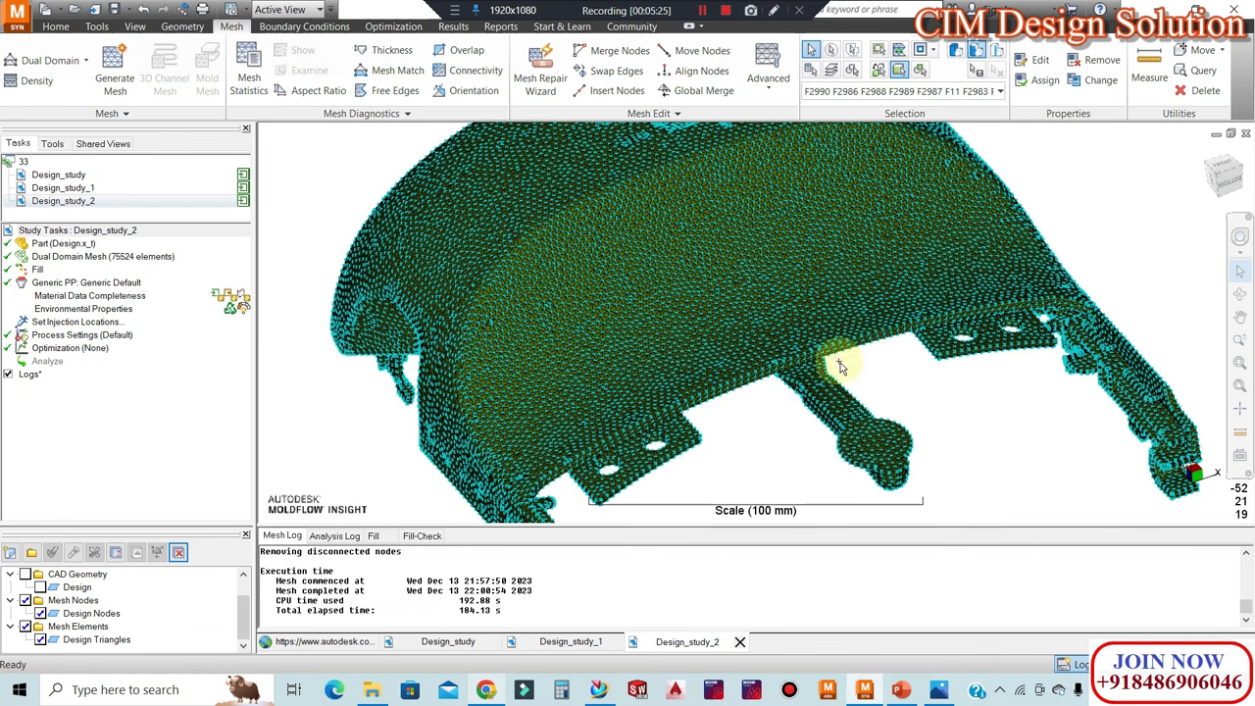
- Turn off the Design Nodes layer so the new mesh shows without node markers
click(40, 613)
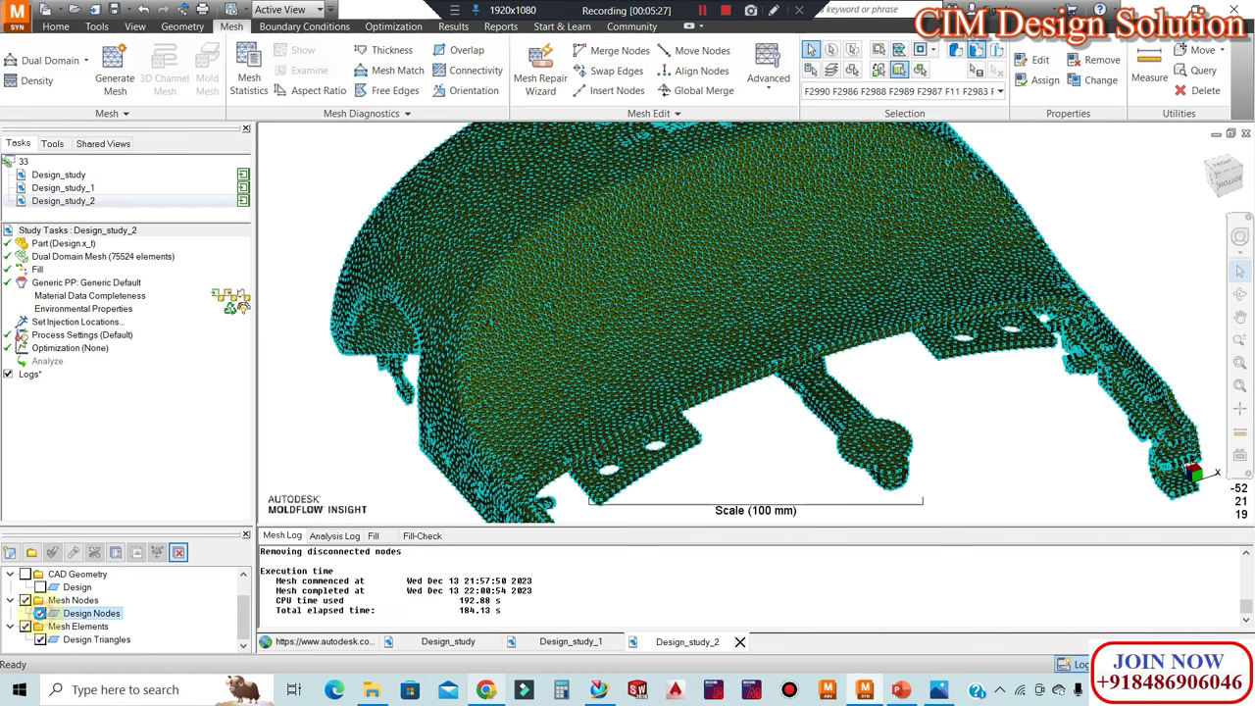
mouse_move(905, 350)
middle_down()
mouse_move(885, 392)
mouse_move(1050, 294)
middle_up()
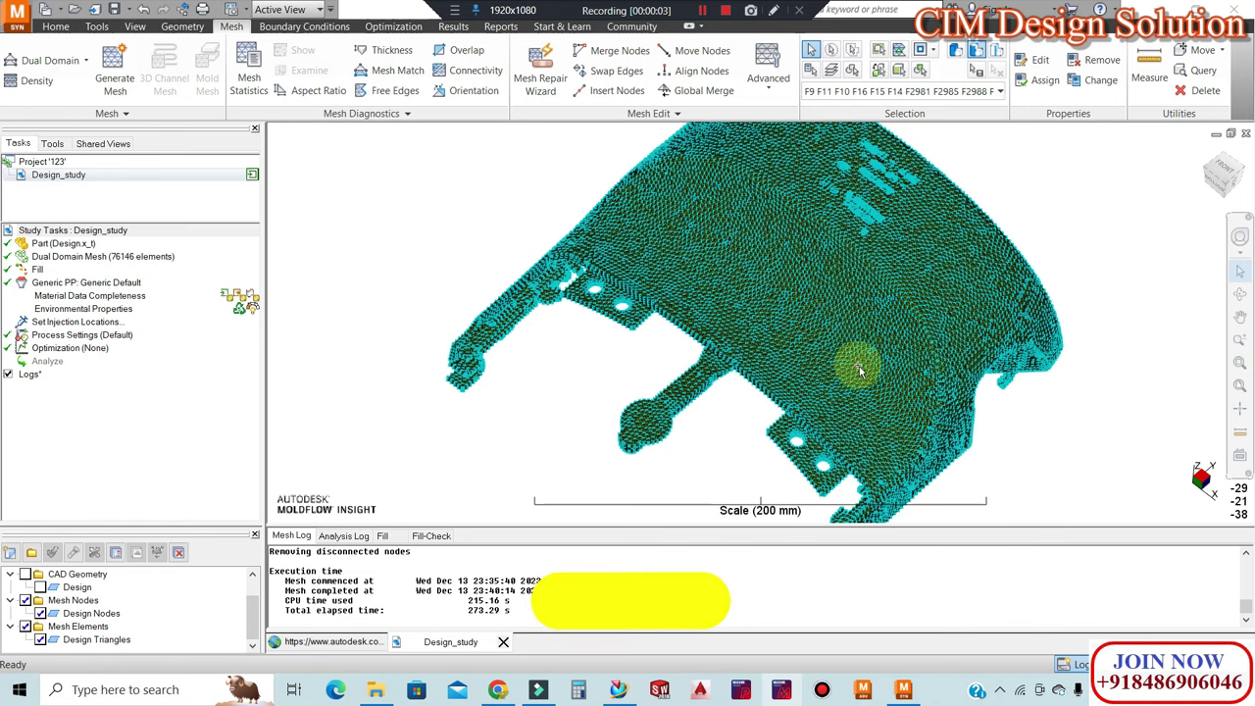
- Hide the Design Nodes layer and zoom in on the two-hole tab
scroll(854, 355, up, 2)
click(40, 613)
scroll(511, 392, up, 2)
scroll(510, 292, up, 3)
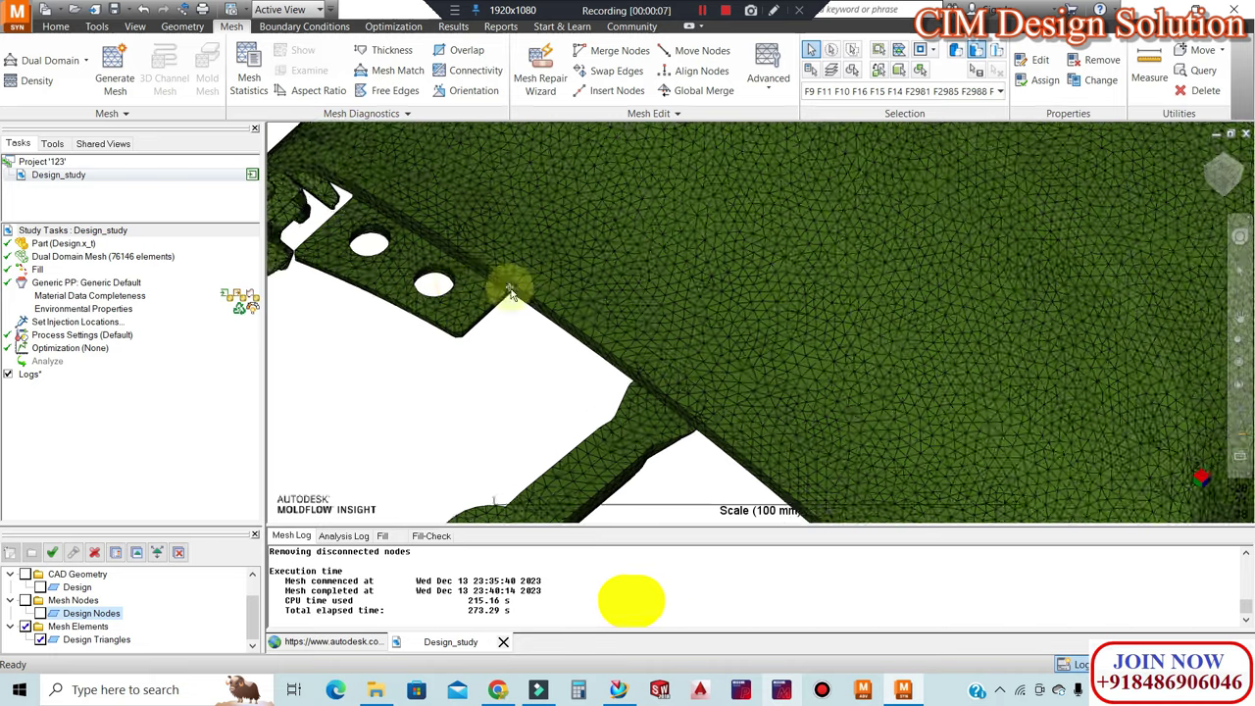
scroll(399, 265, up, 1)
middle_drag(448, 258, 821, 286)
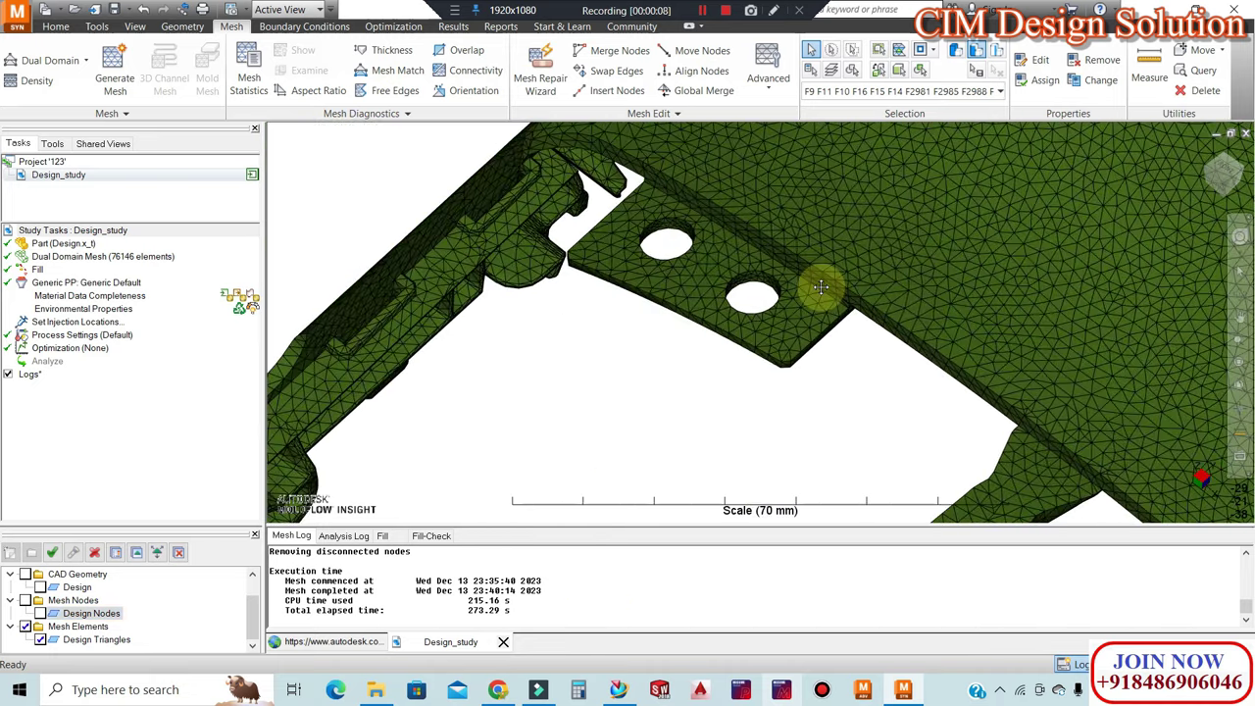
scroll(672, 234, up, 1)
scroll(798, 238, up, 2)
scroll(861, 306, up, 1)
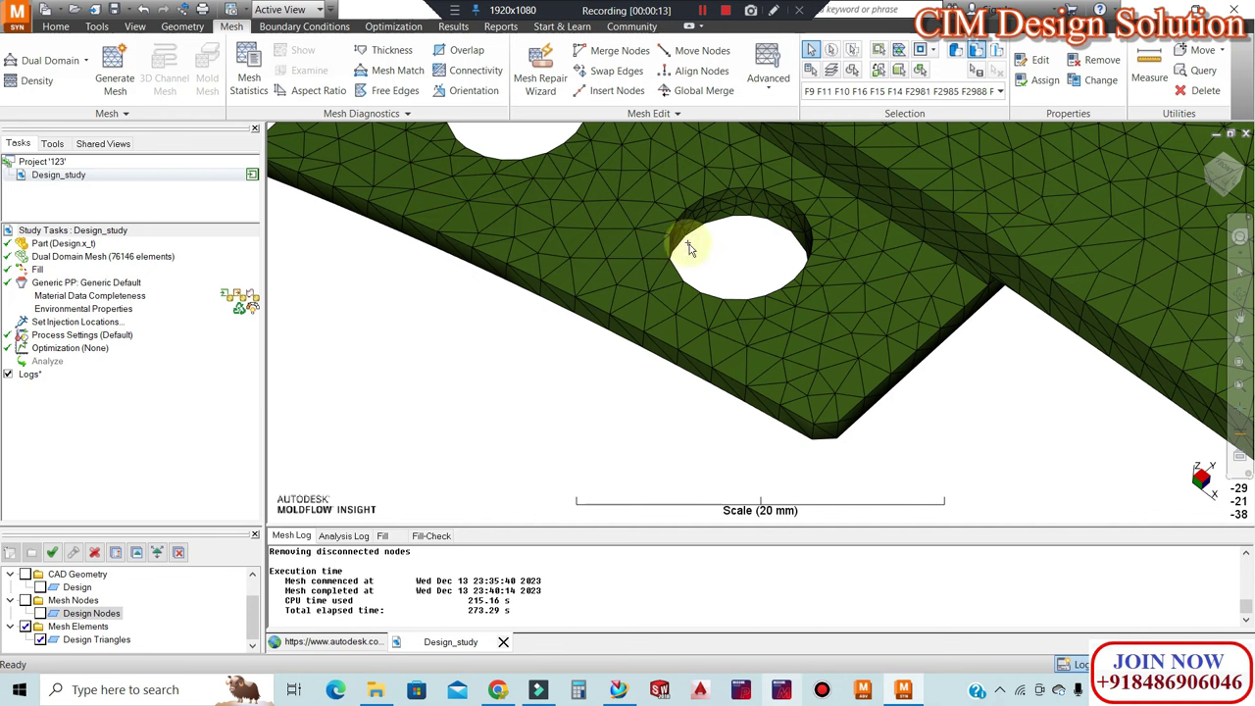
- Inspect the refined mesh around the holes, then zoom back out to the whole cover
scroll(738, 202, down, 1)
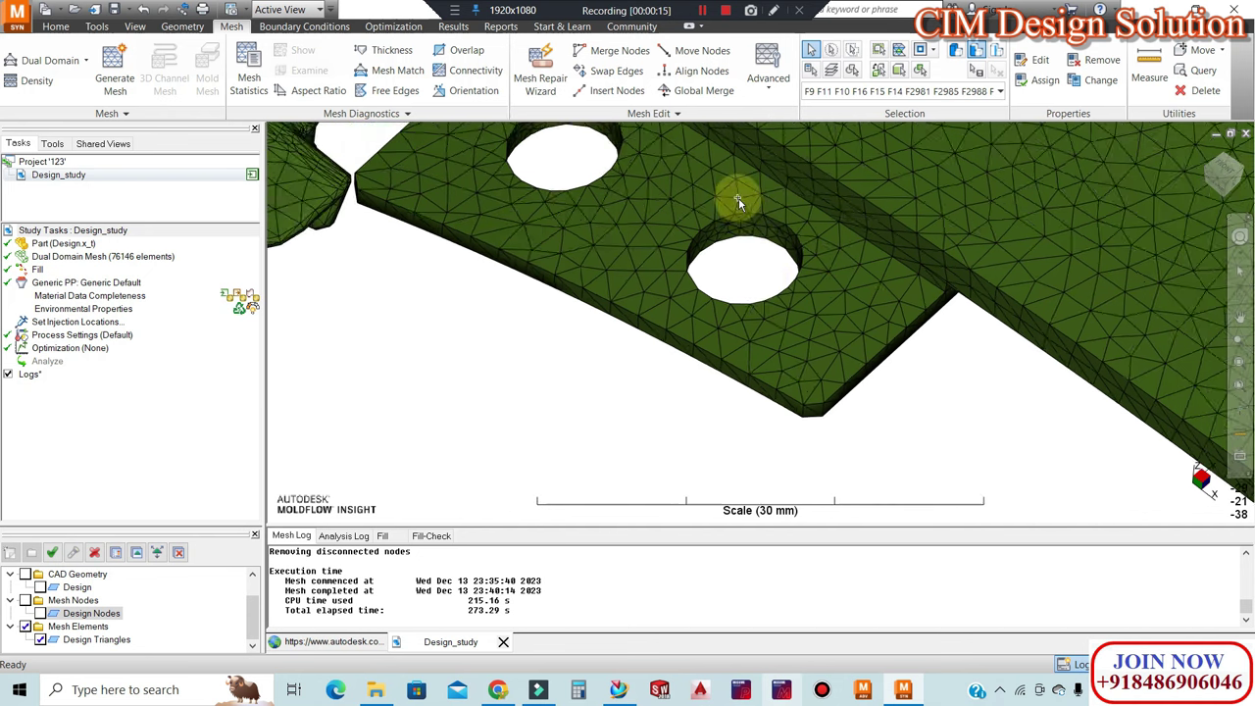
scroll(738, 197, up, 1)
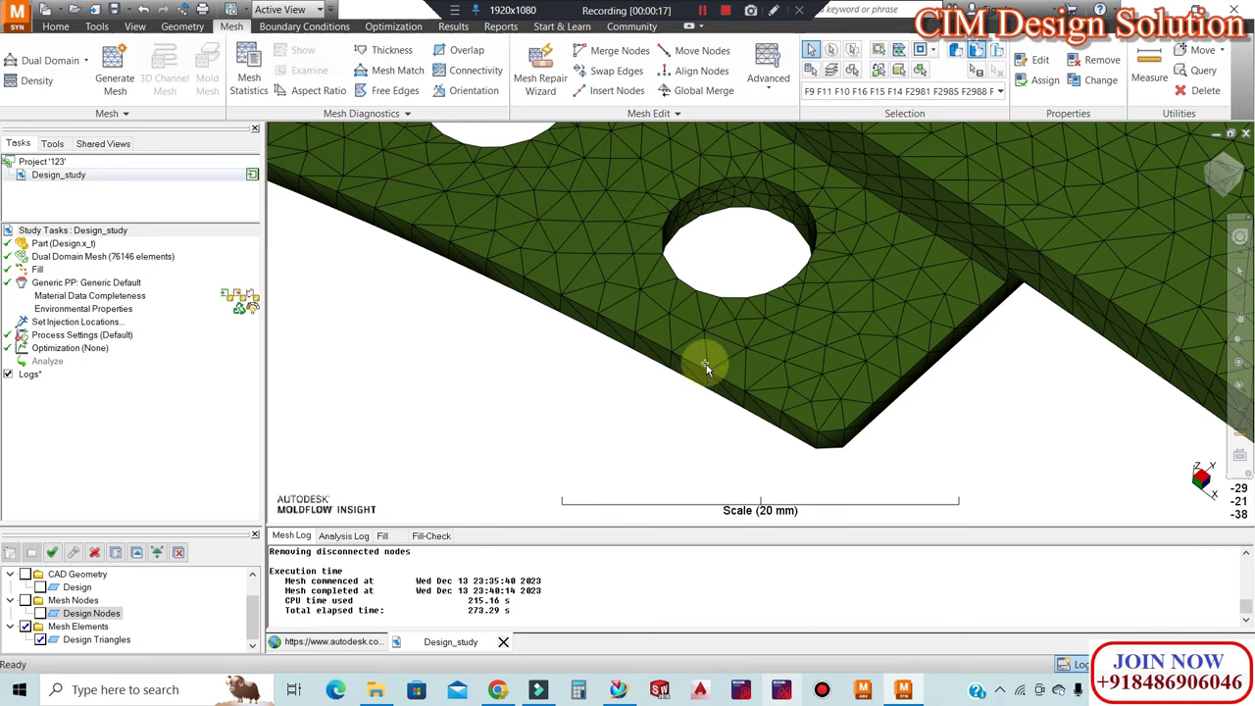
scroll(803, 225, down, 1)
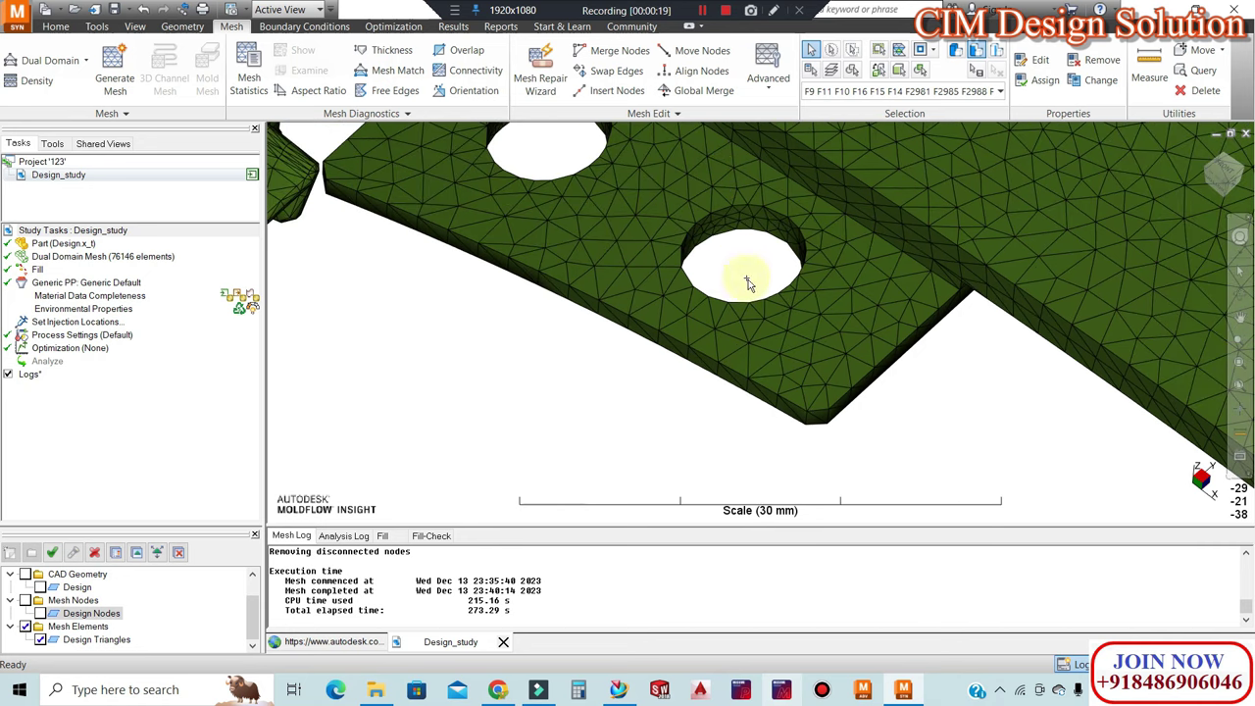
scroll(740, 176, up, 1)
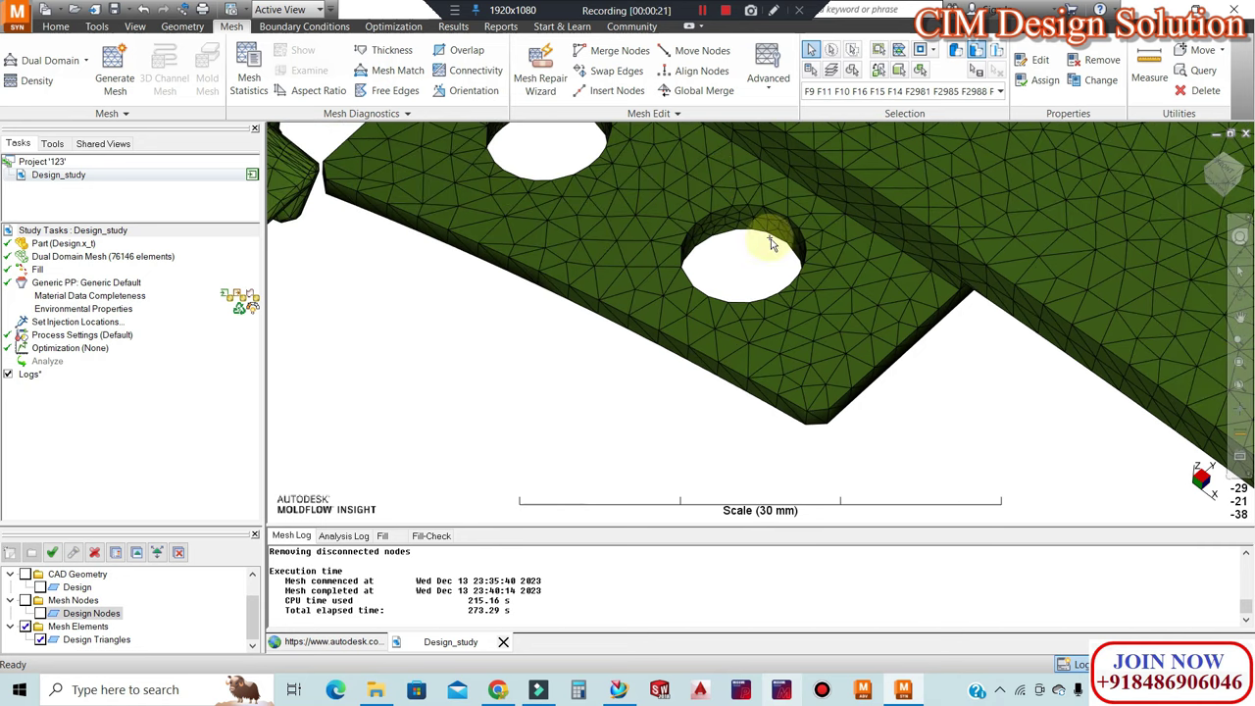
scroll(763, 224, down, 1)
scroll(725, 240, down, 1)
scroll(726, 363, down, 1)
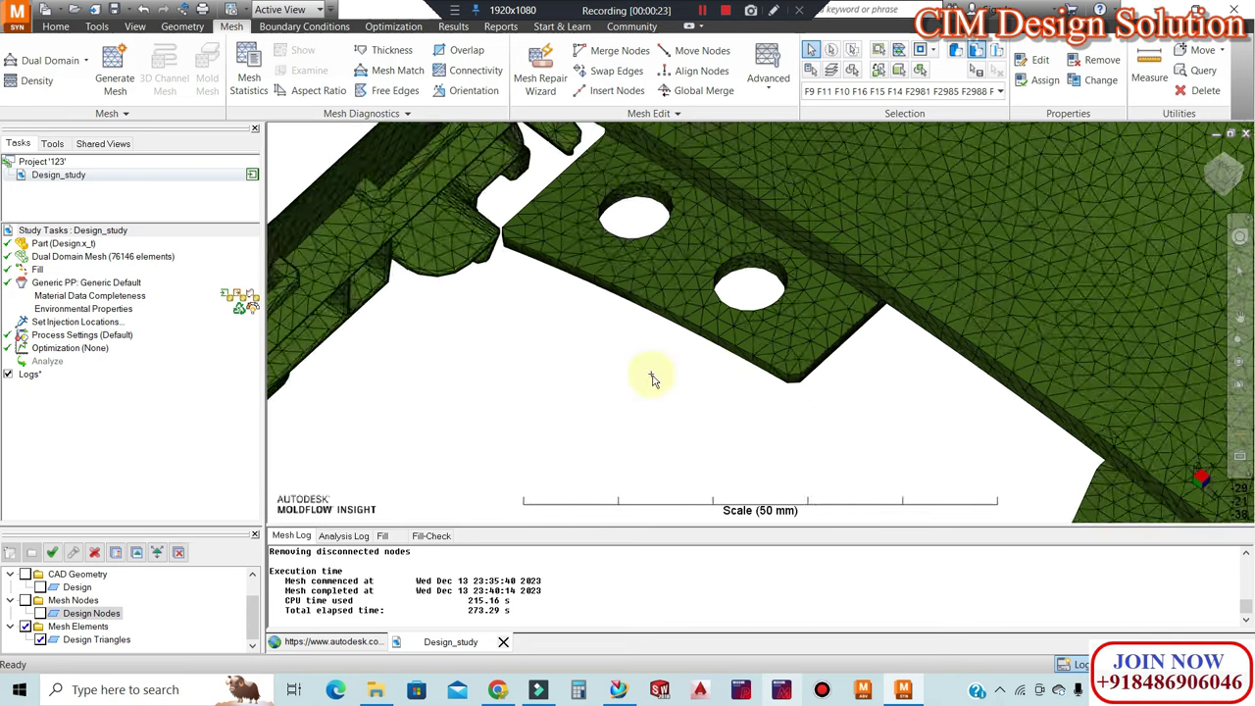
scroll(642, 323, down, 1)
mouse_move(635, 275)
middle_down()
mouse_move(691, 237)
mouse_move(604, 279)
mouse_move(882, 280)
mouse_move(882, 216)
middle_up()
scroll(882, 281, down, 2)
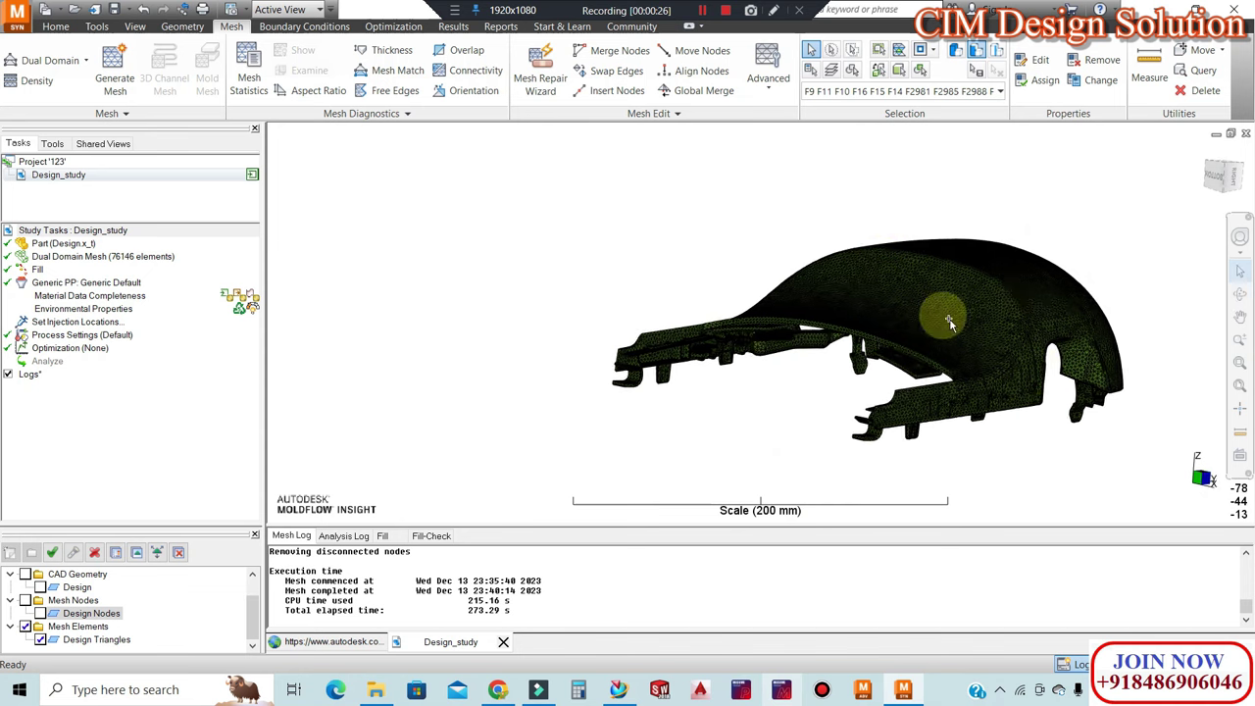
mouse_move(942, 304)
middle_down()
mouse_move(975, 359)
mouse_move(1115, 280)
mouse_move(774, 297)
mouse_move(818, 330)
mouse_move(761, 307)
mouse_move(770, 336)
middle_up()
scroll(1072, 280, up, 1)
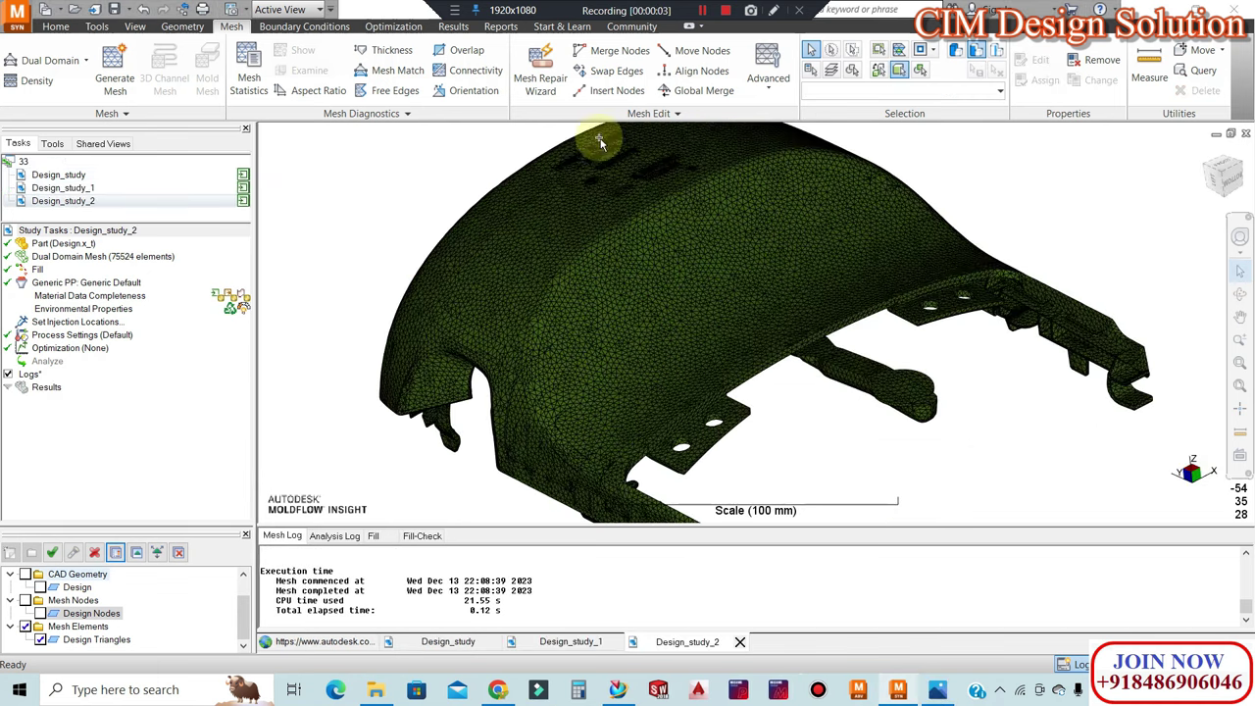
- Open and close Merge Nodes, then stitch free edges with a 0.1 mm tolerance, finding none
scroll(679, 254, up, 1)
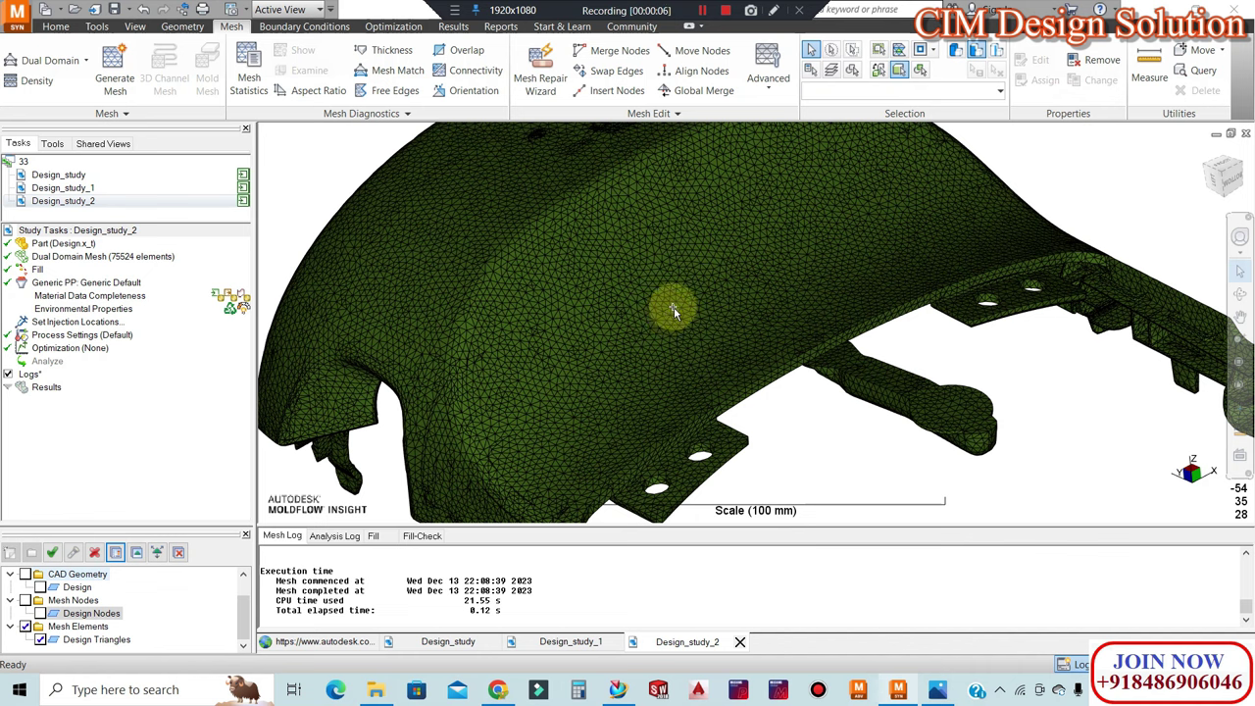
scroll(666, 299, up, 2)
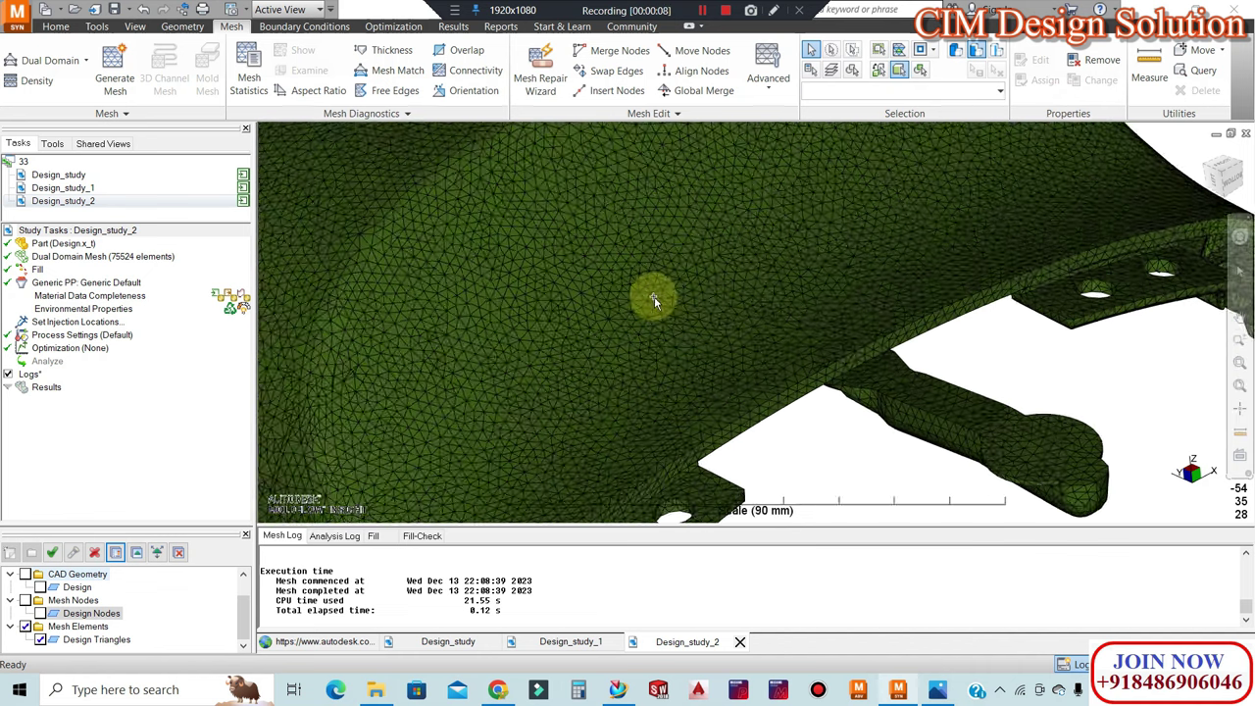
click(618, 50)
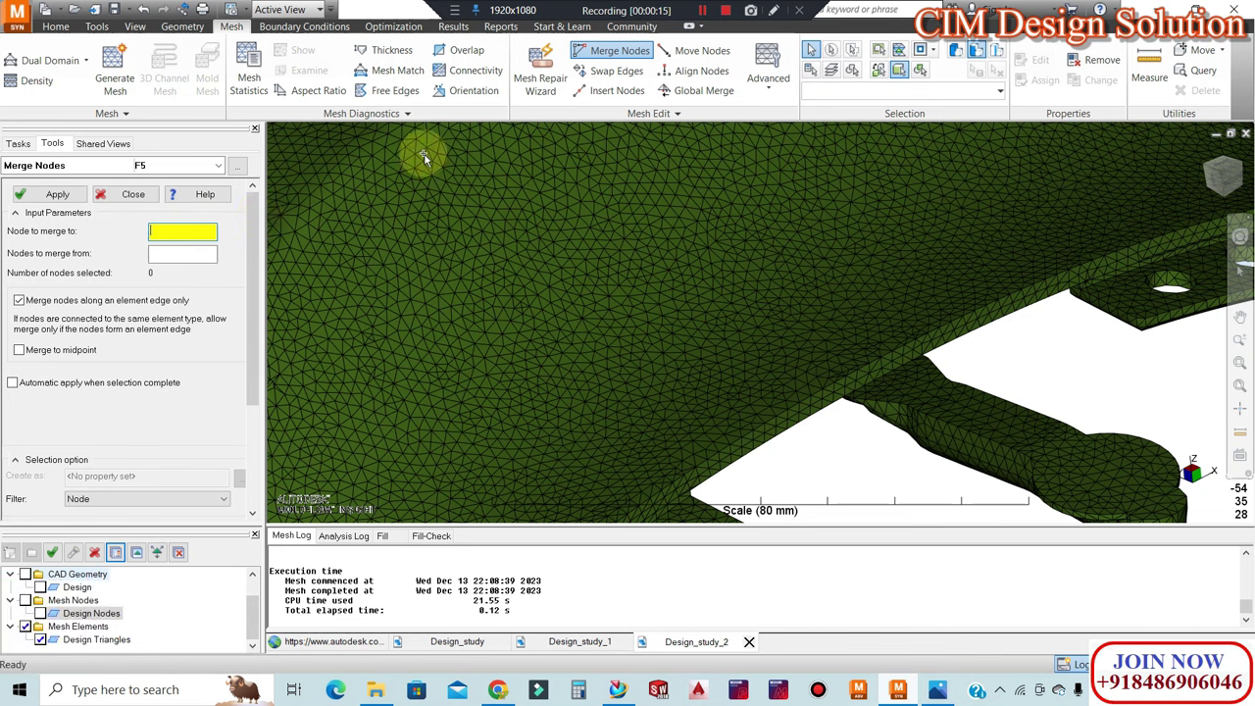
click(132, 194)
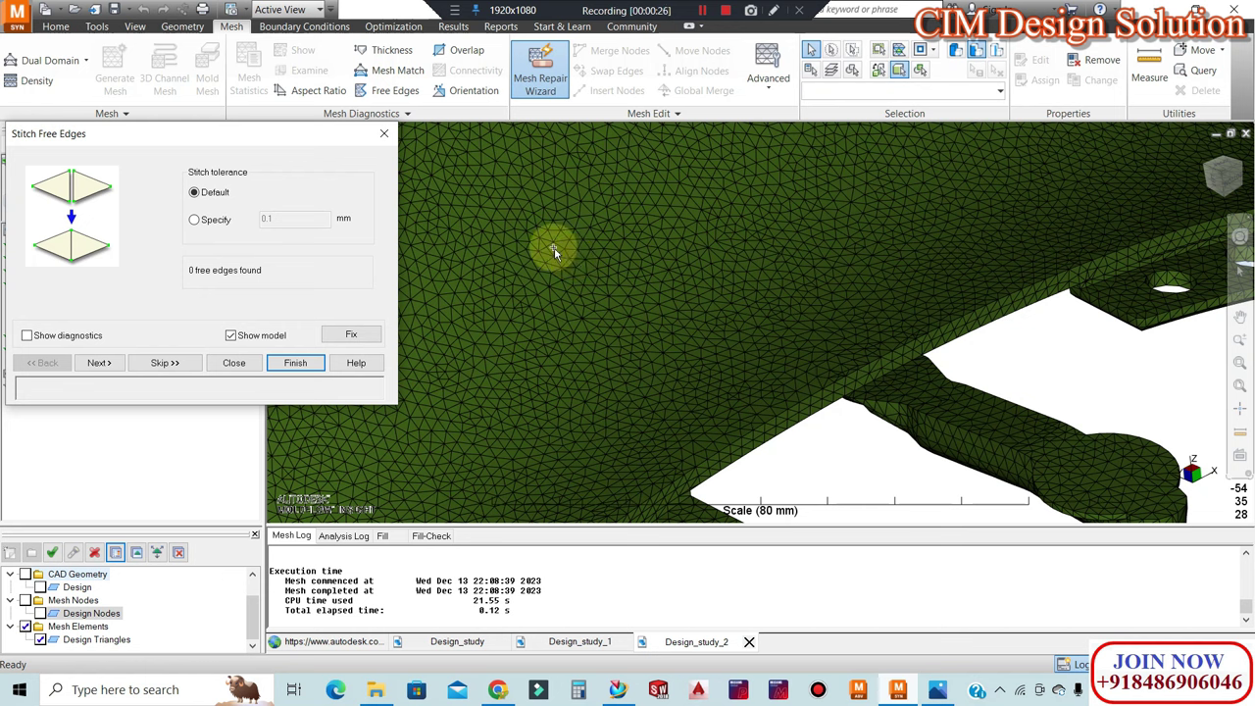
click(195, 220)
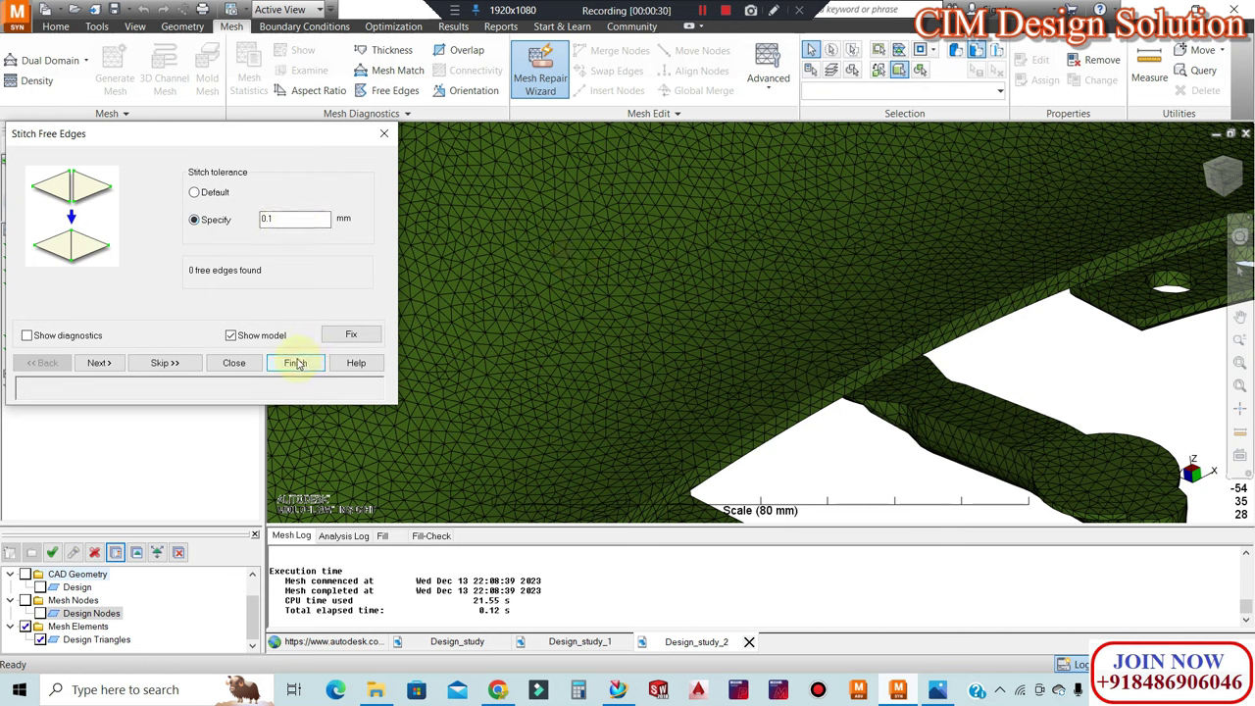
click(233, 363)
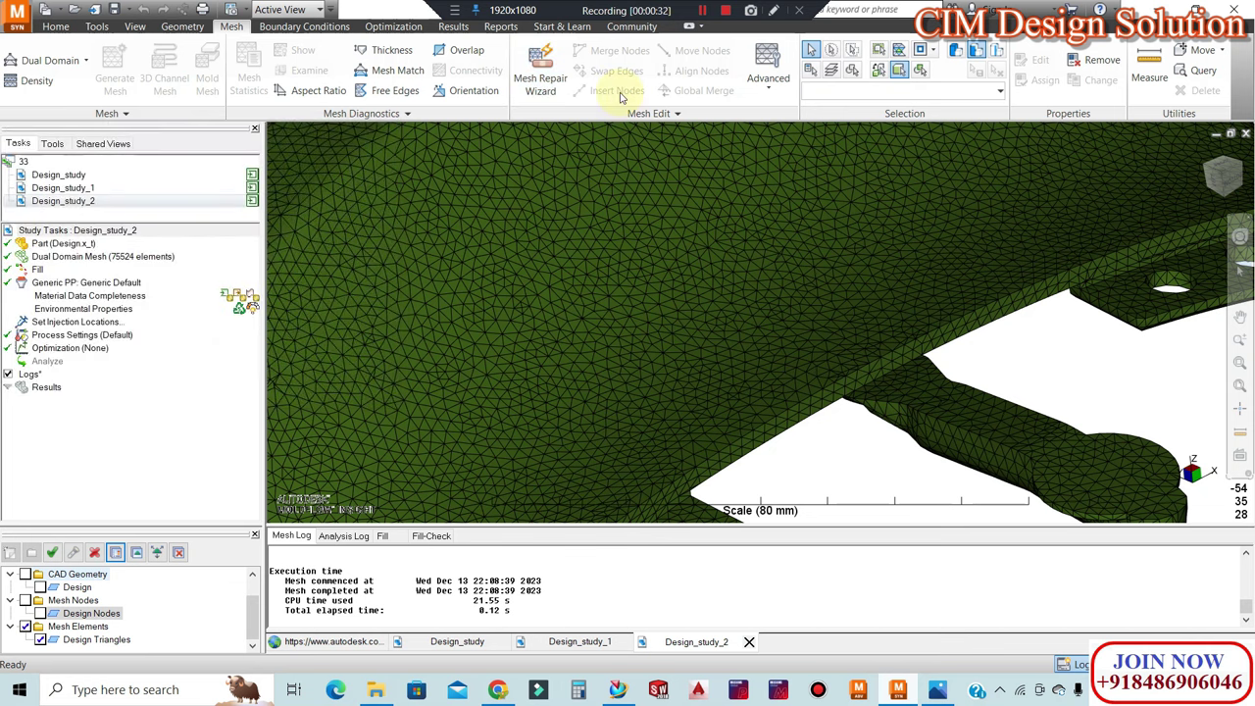
- Open the Overlap diagnostic to find intersecting and overlapping mesh elements
scroll(831, 407, up, 2)
scroll(841, 404, up, 3)
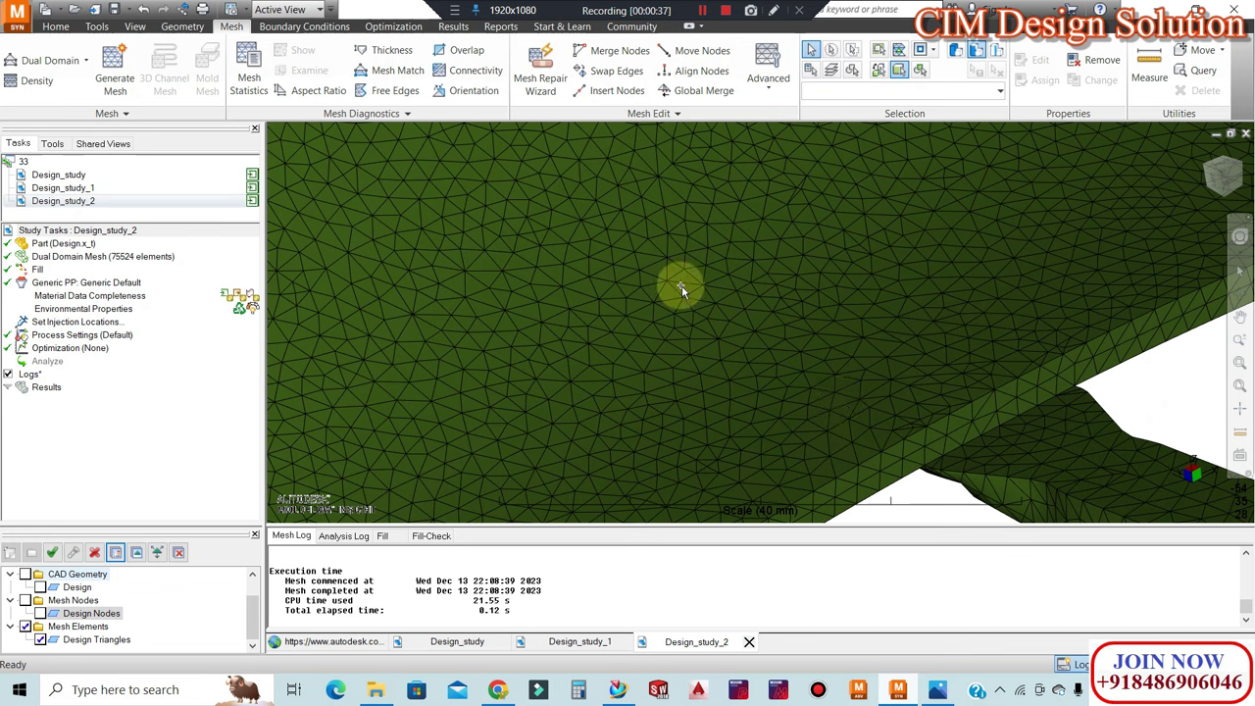
click(466, 50)
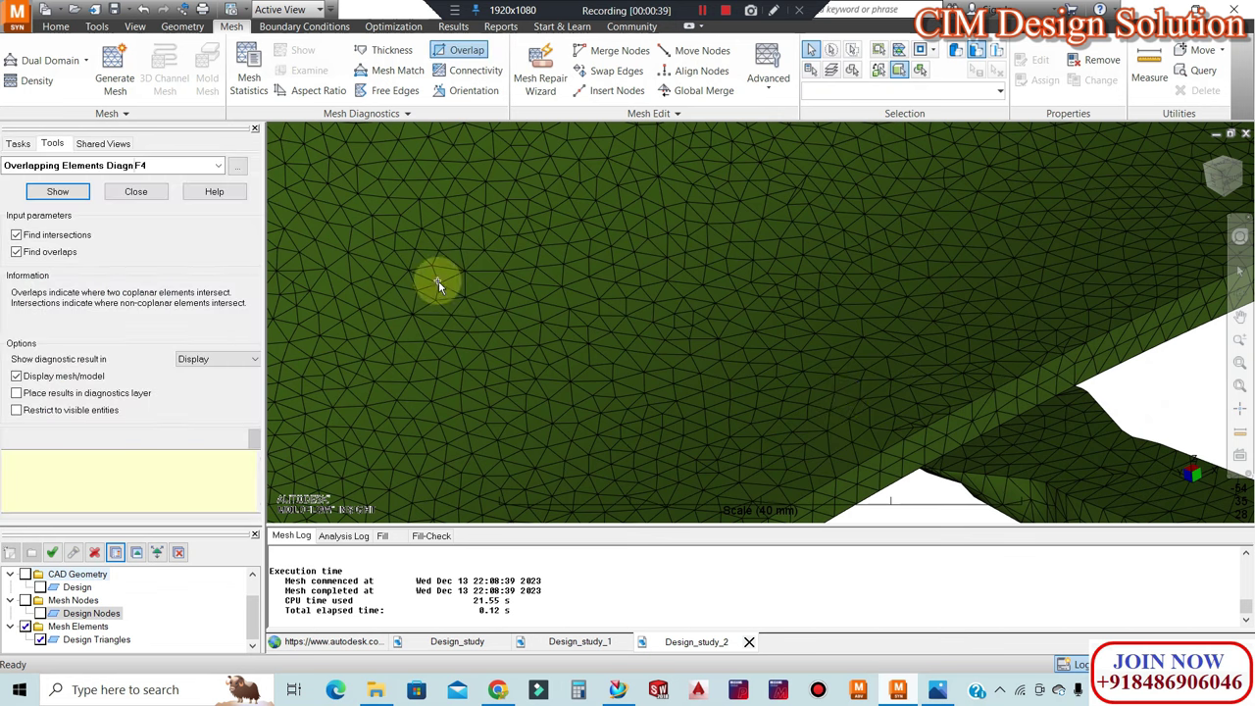